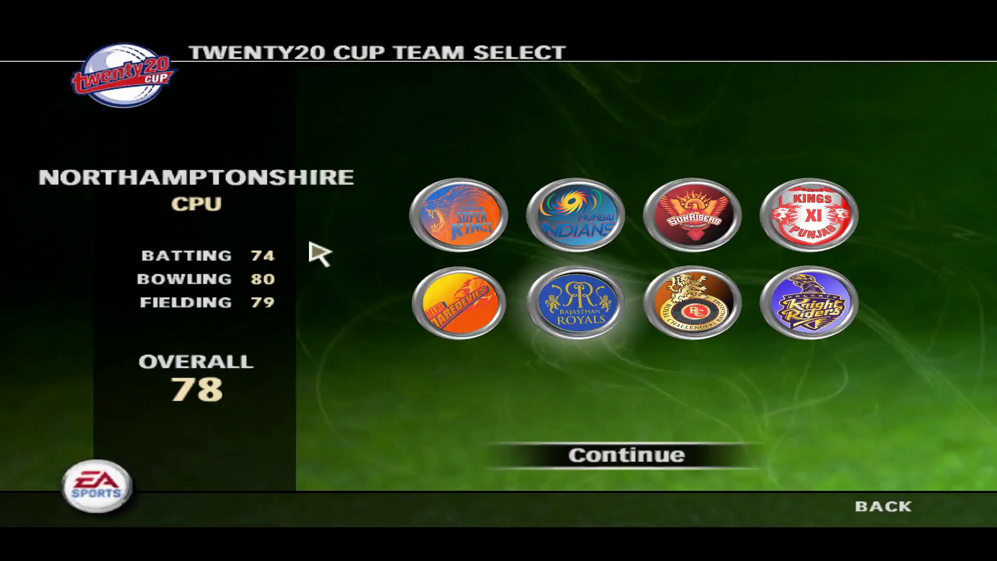
Leave the Twenty20 Cup team selection and switch to the Windows desktop.
{"action": "key", "text": "Right"}
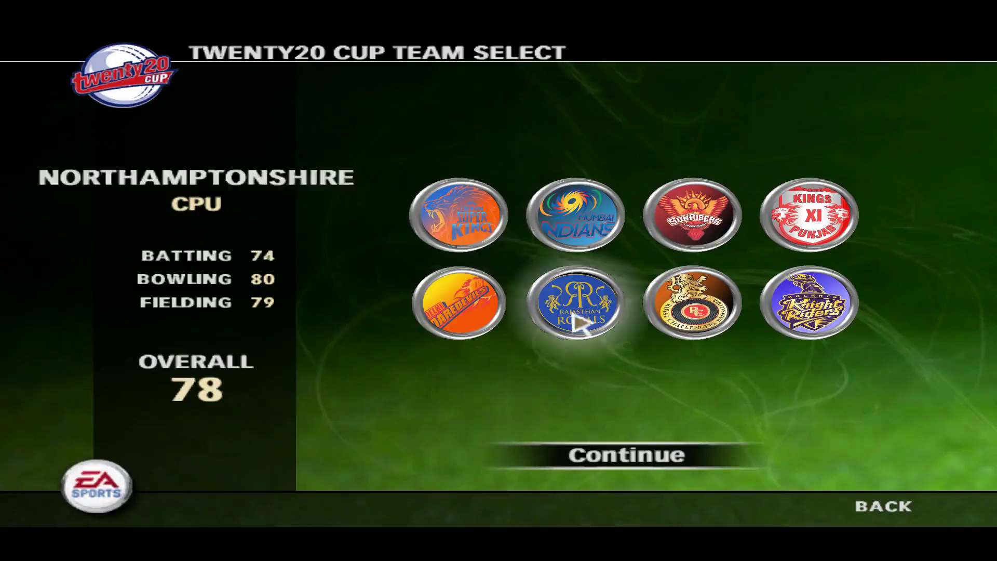
{"action": "left_click", "coordinate": [875, 512]}
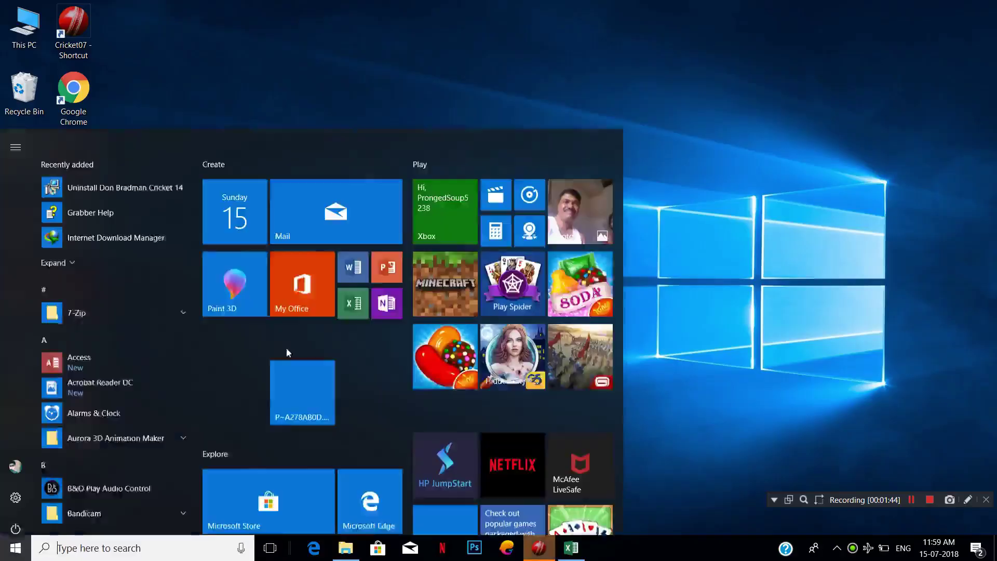
{"action": "left_click", "coordinate": [351, 40]}
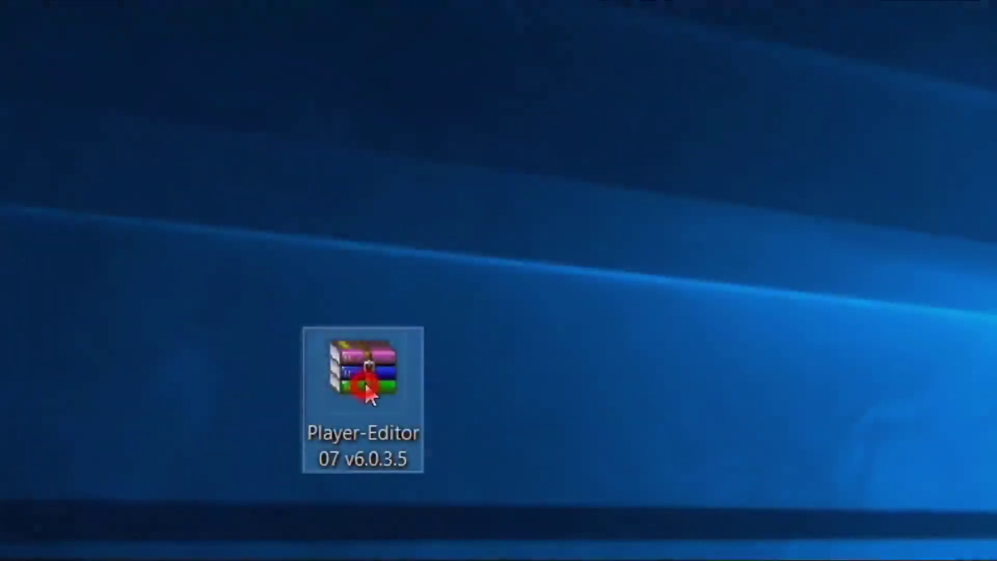
Inspect the contents of the Player-Editor 07 v6.0.3.5 archive on the desktop and close it.
{"action": "left_click_drag", "start_coordinate": [321, 220], "coordinate": [332, 157]}
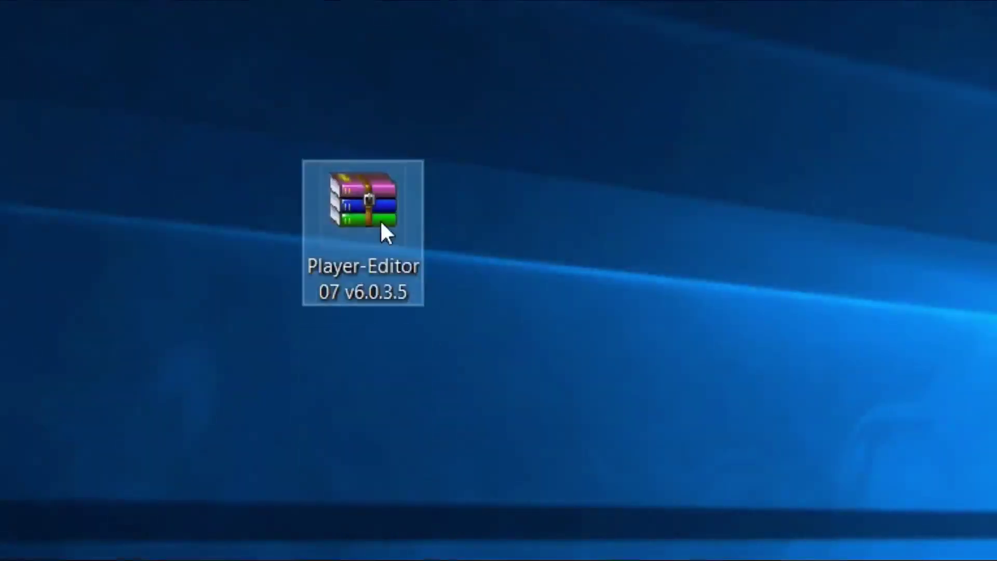
{"action": "left_click", "coordinate": [381, 223]}
{"action": "double_click", "coordinate": [382, 225]}
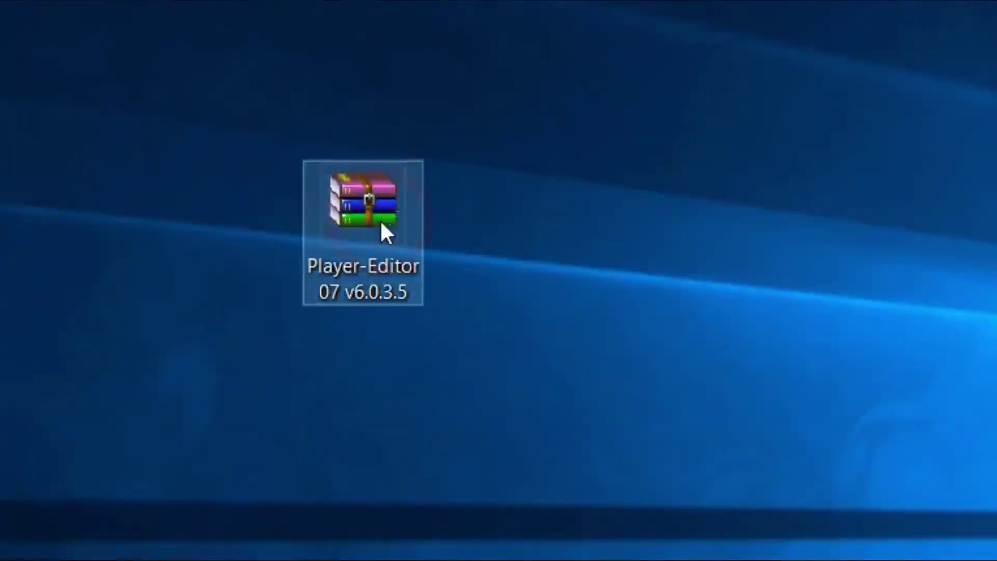
{"action": "left_click", "coordinate": [59, 120]}
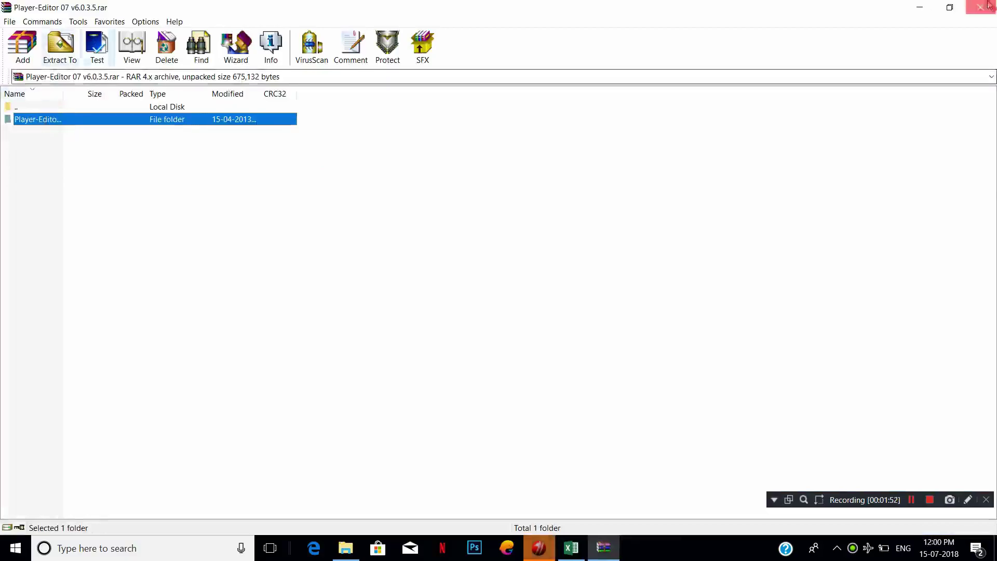
{"action": "key", "text": "alt+F4"}
Extract the Player-Editor 07 v6.0.3.5 archive into its own folder and place that folder beside the archive on the desktop.
{"action": "right_click", "coordinate": [318, 177]}
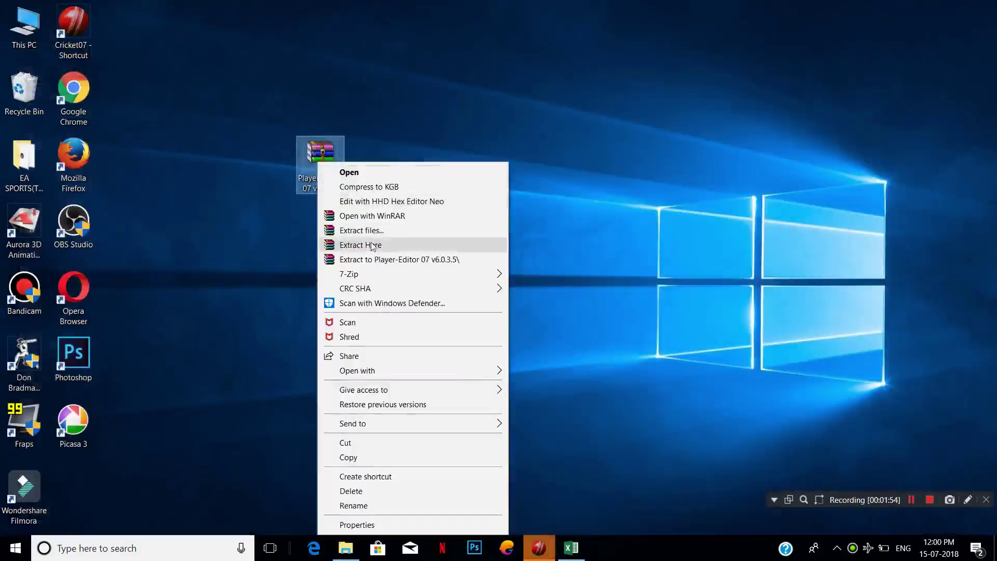
{"action": "left_click", "coordinate": [372, 258]}
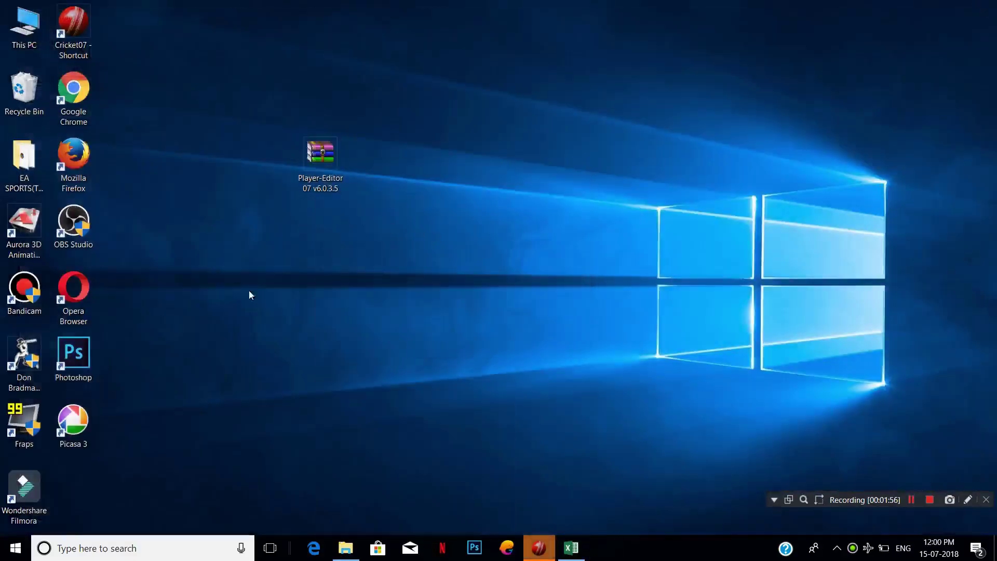
{"action": "left_click_drag", "start_coordinate": [73, 486], "coordinate": [474, 164]}
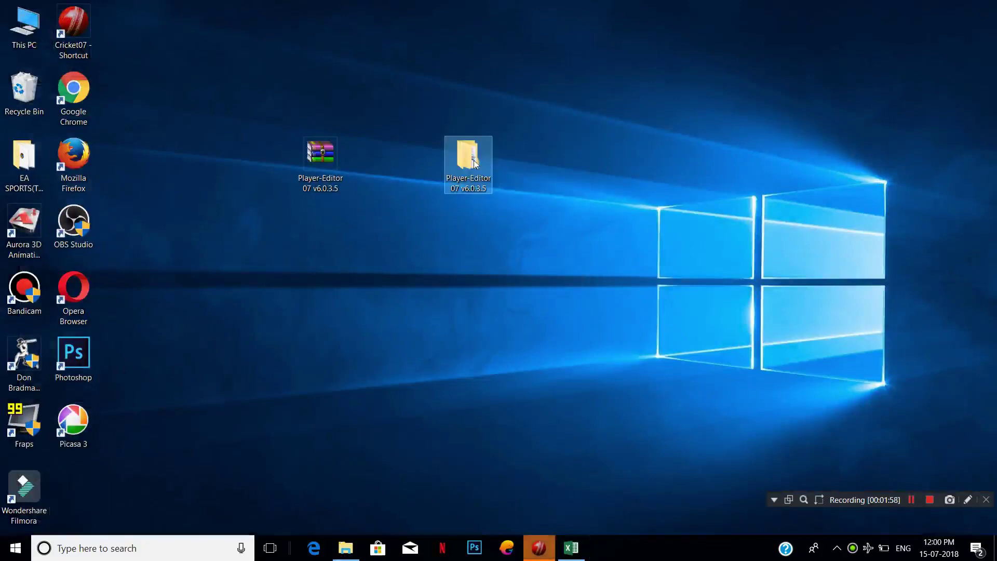
Launch PlayerEditor07 from the extracted folder as a PC user, with EA SPORTS(TM) Cricket 07 as the game folder.
{"action": "double_click", "coordinate": [474, 164]}
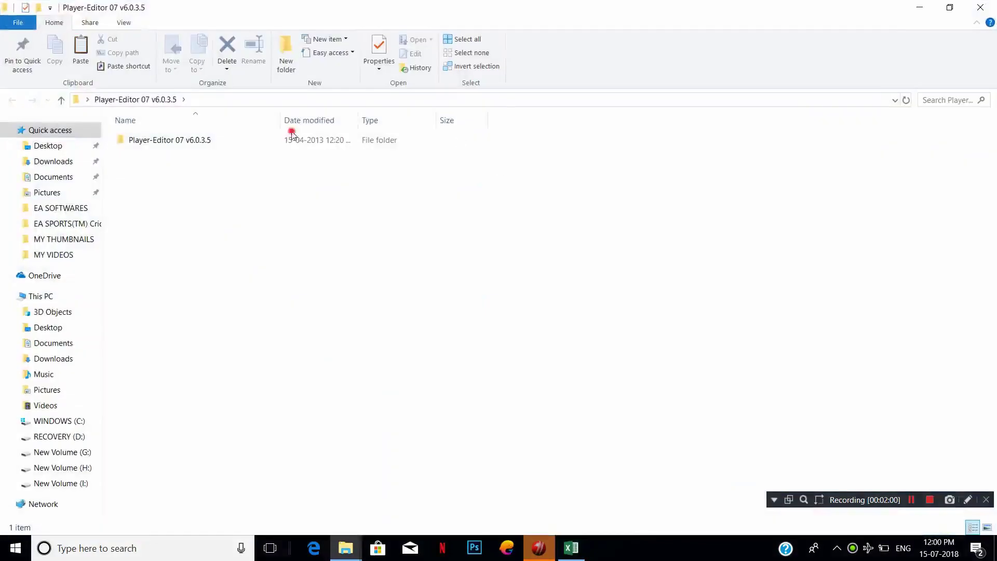
{"action": "double_click", "coordinate": [267, 141]}
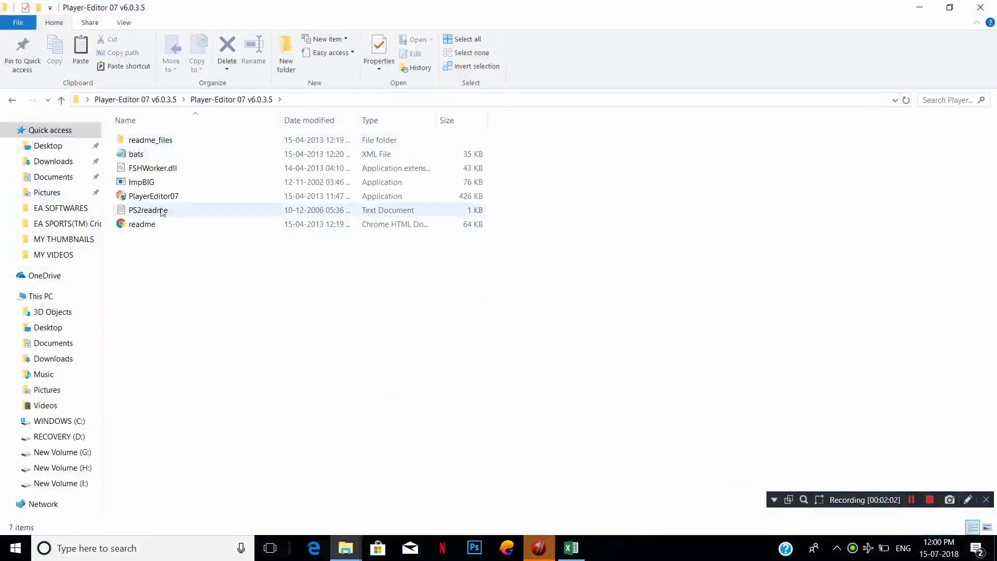
{"action": "double_click", "coordinate": [156, 196]}
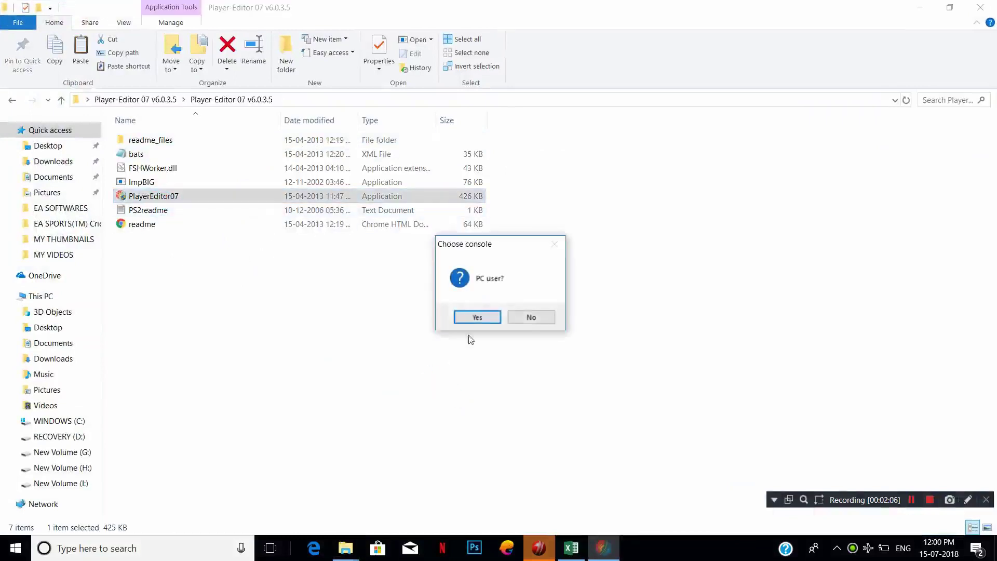
{"action": "left_click", "coordinate": [476, 318]}
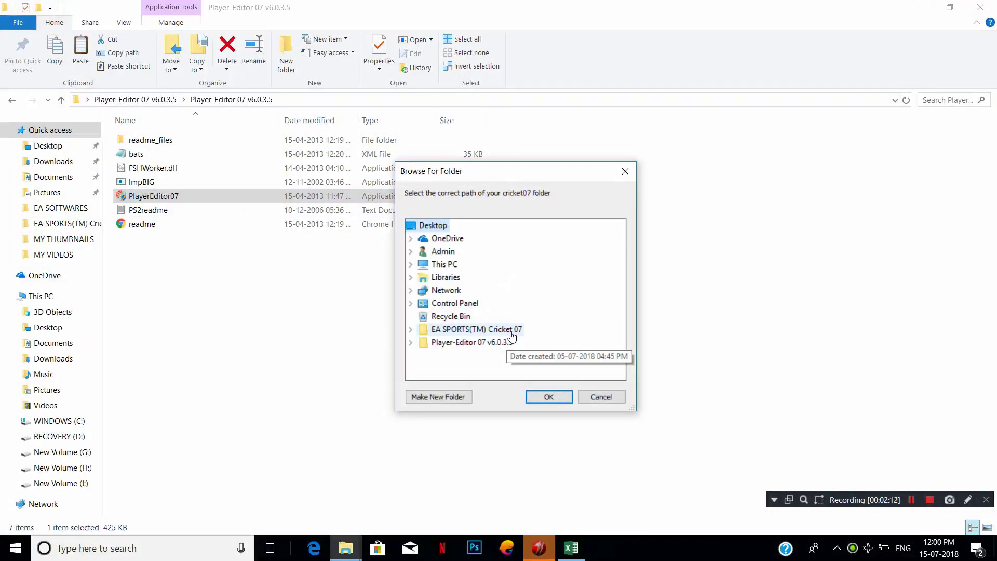
{"action": "left_click", "coordinate": [512, 332]}
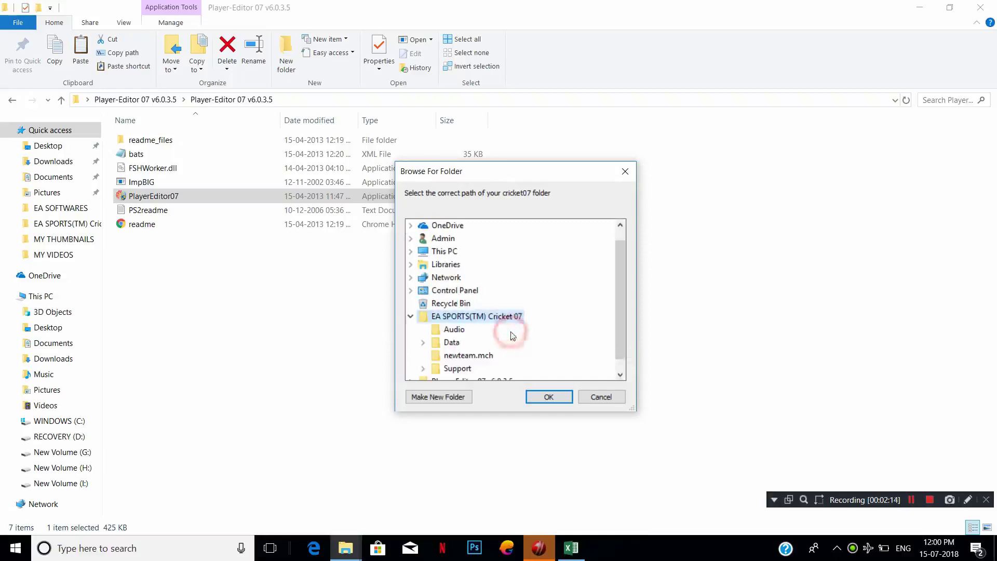
{"action": "left_click", "coordinate": [564, 400]}
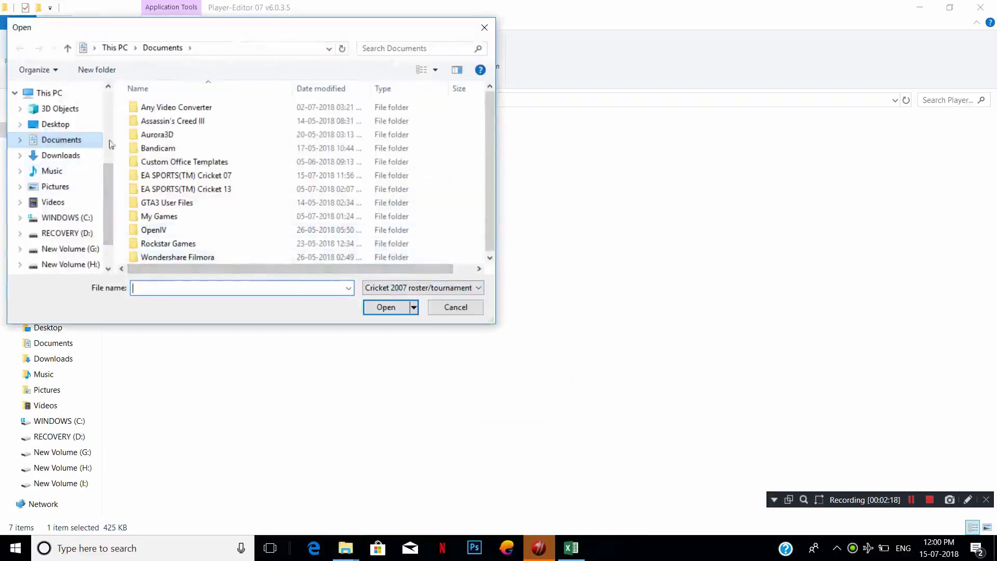
Switch to the Cricket 07 game and back out of the Twenty20 Cup settings to the main menu.
{"action": "left_click", "coordinate": [539, 548]}
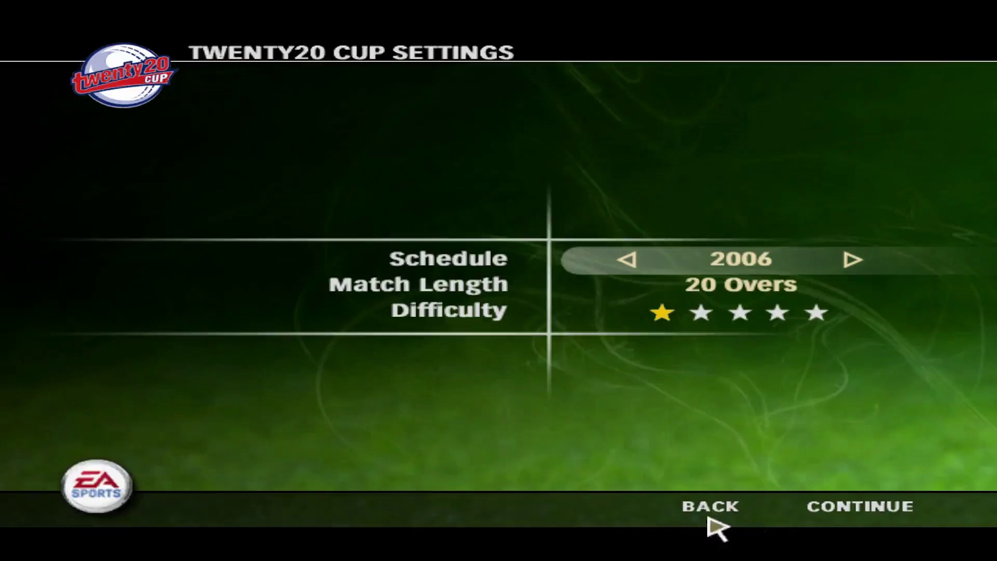
{"action": "left_click", "coordinate": [712, 512]}
{"action": "left_click", "coordinate": [883, 508]}
{"action": "left_click", "coordinate": [883, 506]}
{"action": "left_click", "coordinate": [879, 507]}
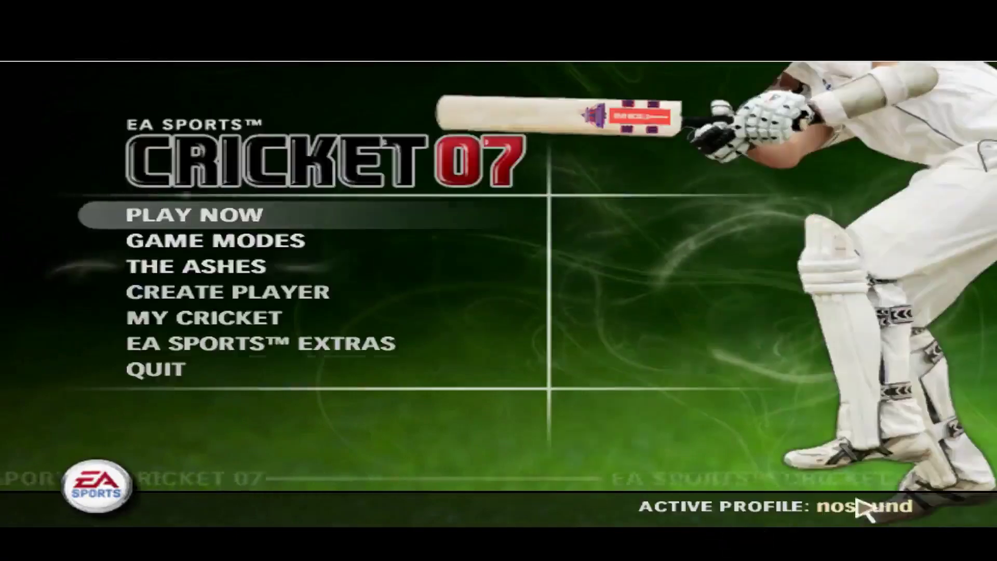
Open My Cricket and decline resetting the rosters to default.
{"action": "left_click", "coordinate": [267, 329]}
{"action": "left_click", "coordinate": [812, 515]}
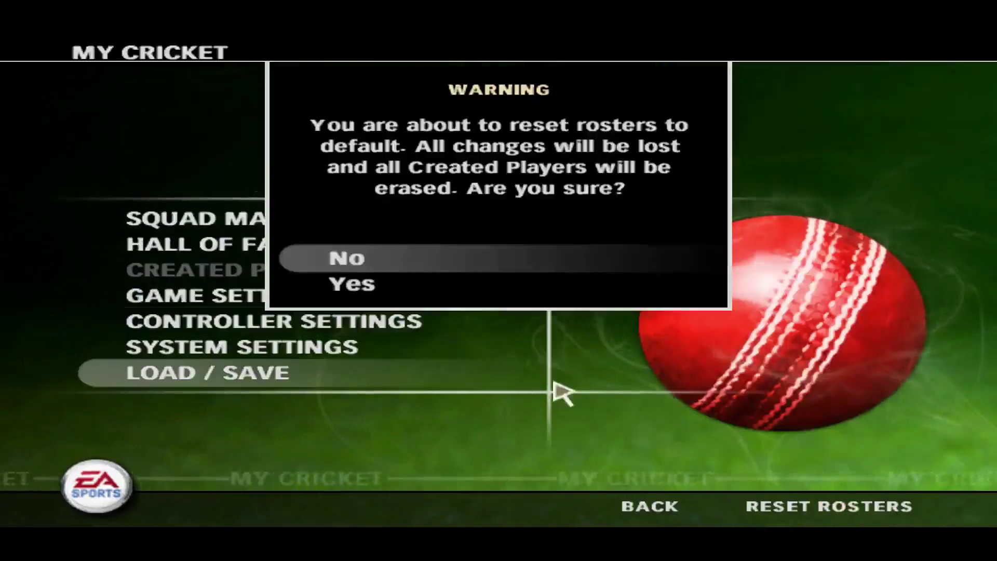
{"action": "left_click", "coordinate": [422, 263]}
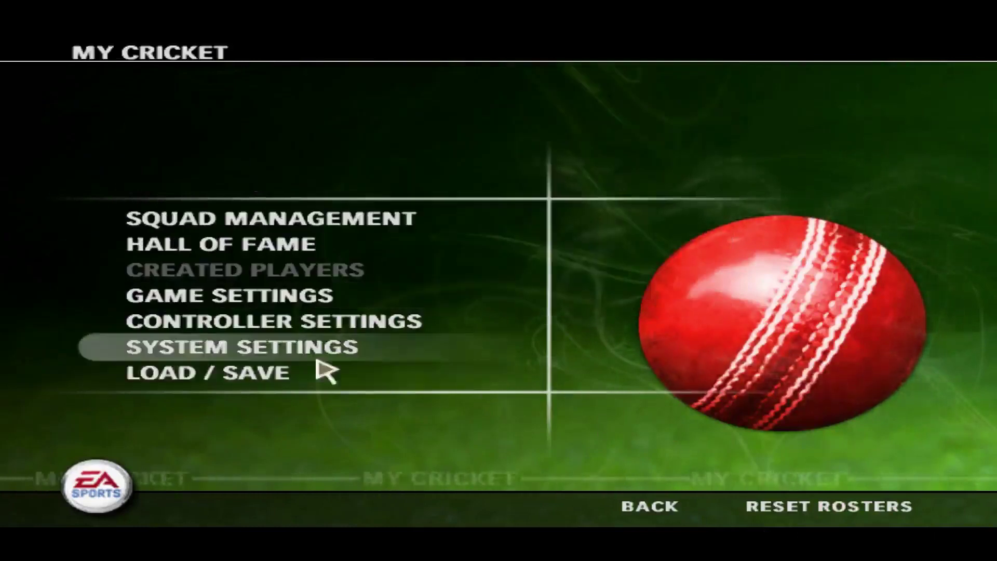
Start a new save of the Roster type from the Load / Save options.
{"action": "left_click", "coordinate": [319, 374]}
{"action": "left_click", "coordinate": [213, 283]}
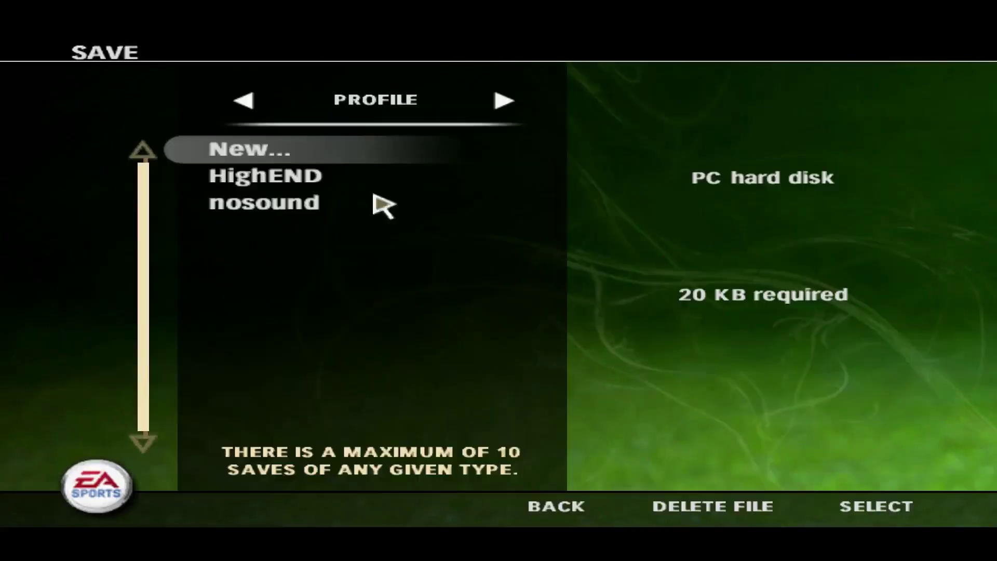
{"action": "left_click", "coordinate": [488, 114]}
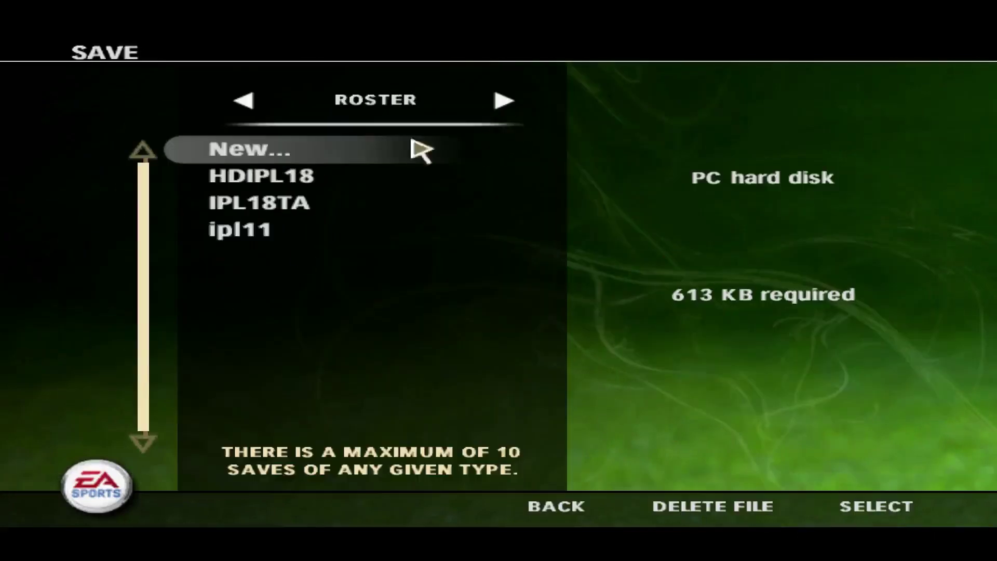
{"action": "left_click", "coordinate": [883, 514]}
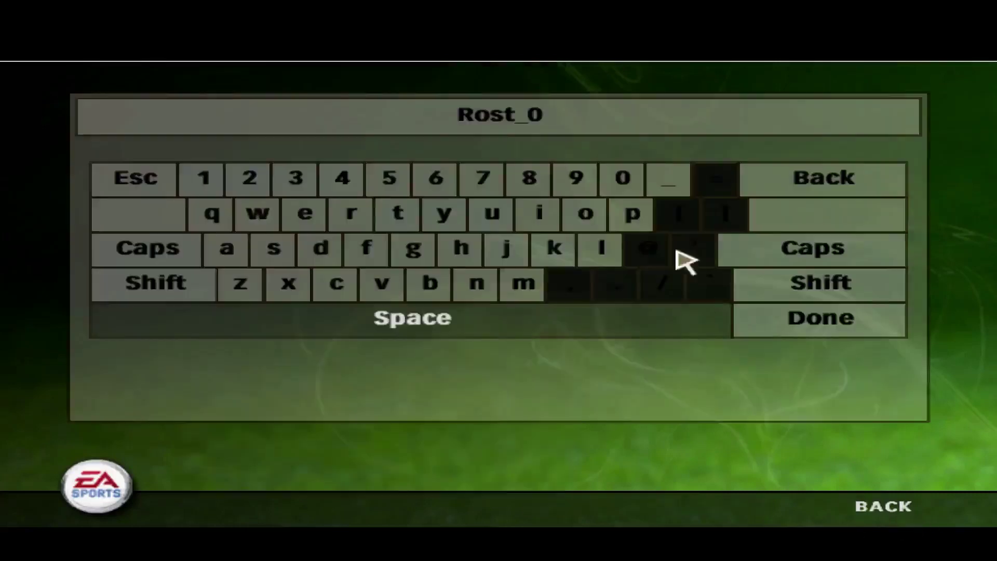
Name the new roster ipl2018, save it, and return to My Cricket.
{"action": "key", "text": "BackSpace"}
{"action": "key", "text": "BackSpace"}
{"action": "key", "text": "BackSpace"}
{"action": "key", "text": "BackSpace"}
{"action": "key", "text": "BackSpace"}
{"action": "key", "text": "BackSpace"}
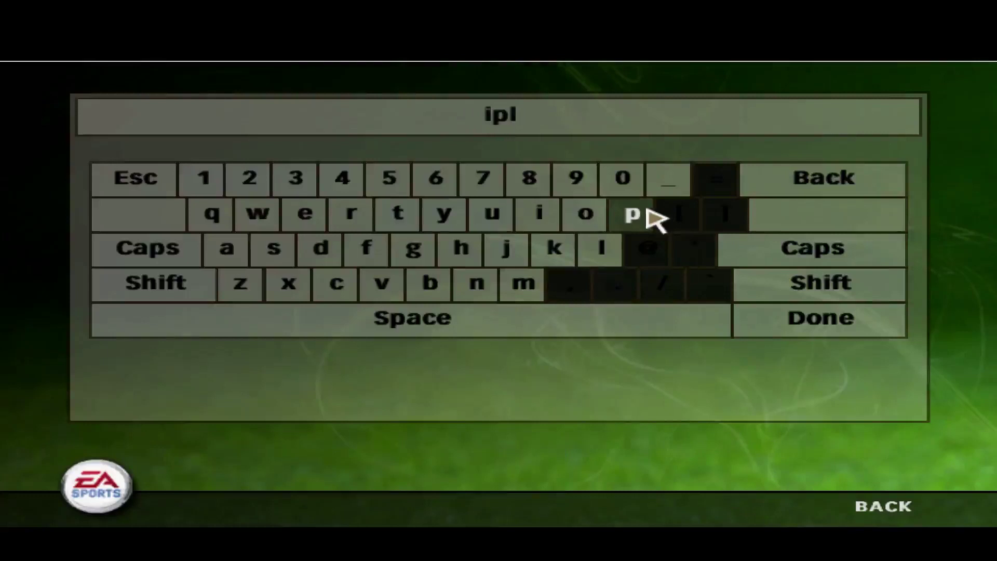
{"action": "type", "text": "ipl2018"}
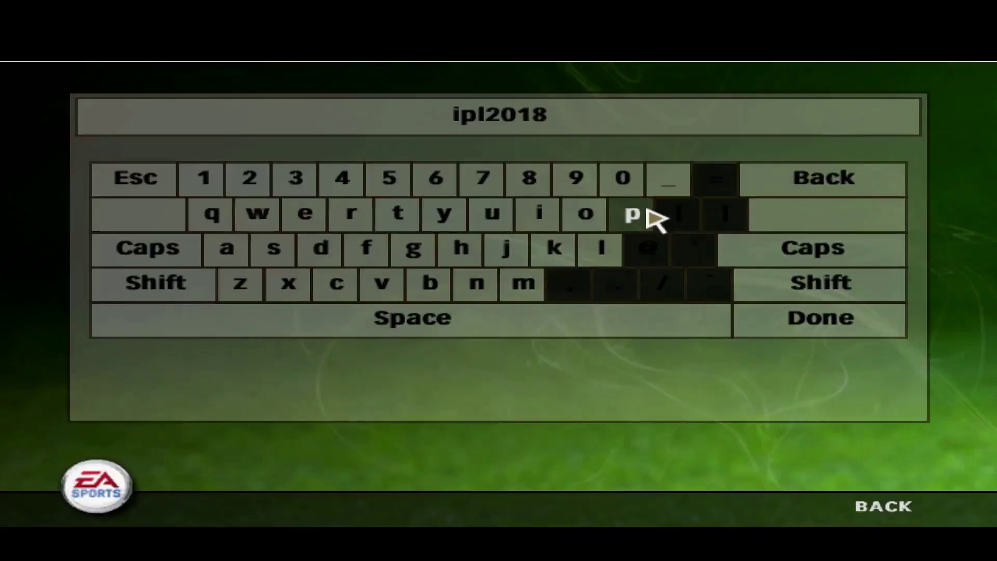
{"action": "left_click", "coordinate": [805, 333]}
{"action": "left_click", "coordinate": [450, 192]}
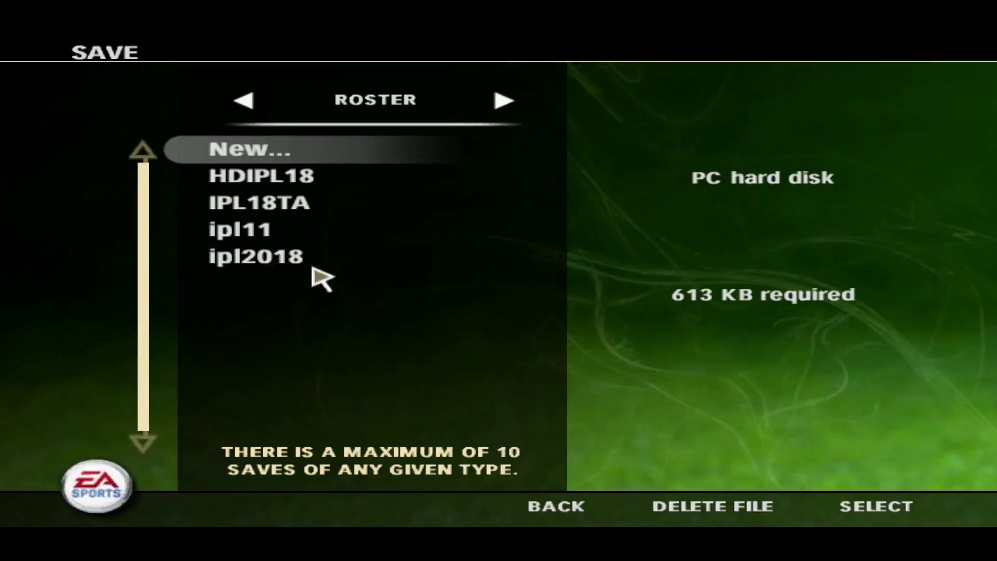
{"action": "left_click", "coordinate": [563, 517]}
{"action": "left_click", "coordinate": [882, 522]}
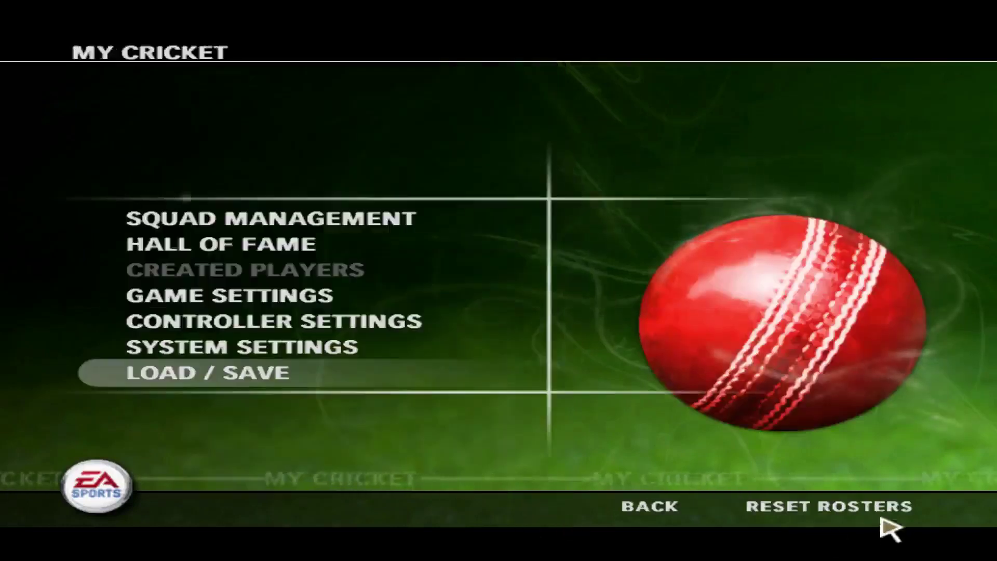
Switch to Player Editor07 and load ipl2018.ros from the ipl2018.ros folder in Documents > EA SPORTS(TM) Cricket 07.
{"action": "key", "text": "super"}
{"action": "left_click", "coordinate": [164, 54]}
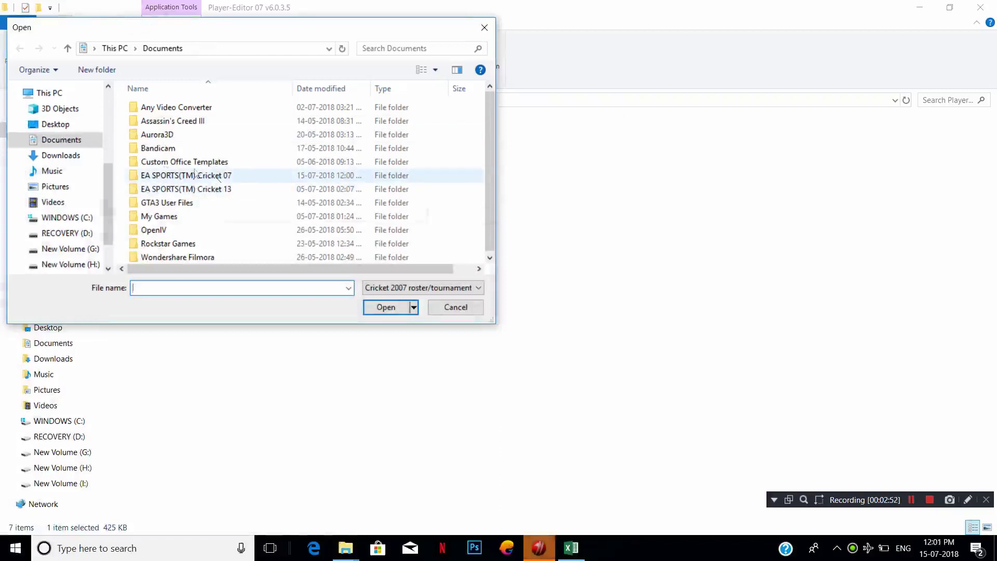
{"action": "double_click", "coordinate": [169, 175]}
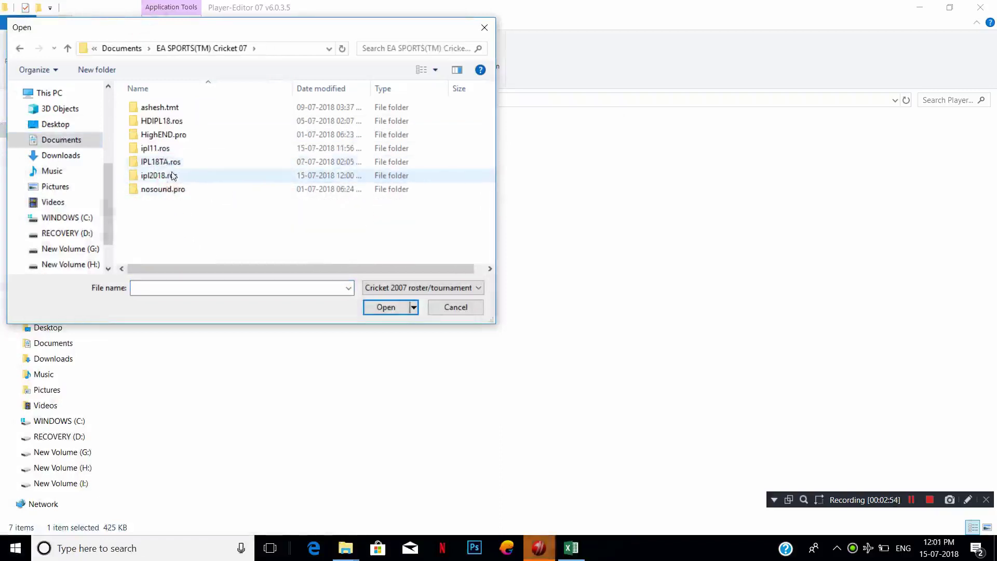
{"action": "double_click", "coordinate": [172, 178]}
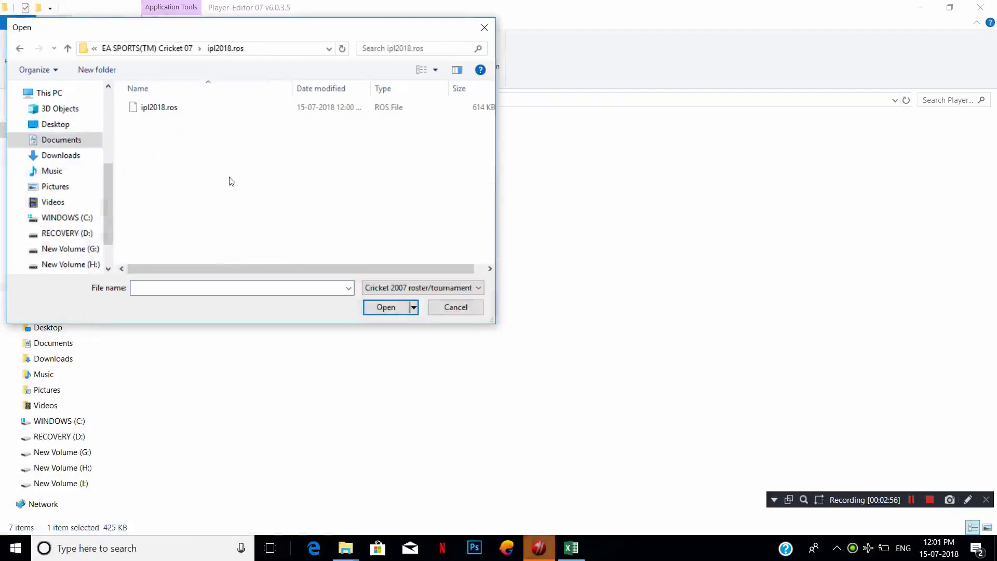
{"action": "double_click", "coordinate": [186, 111]}
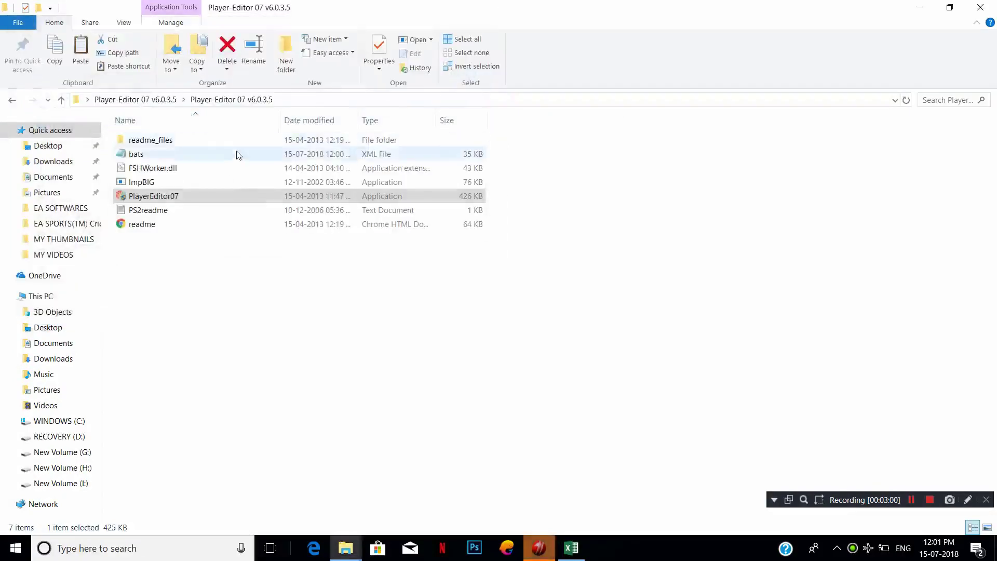
Minimise the extracted folder's window and refresh the desktop.
{"action": "left_click", "coordinate": [919, 7]}
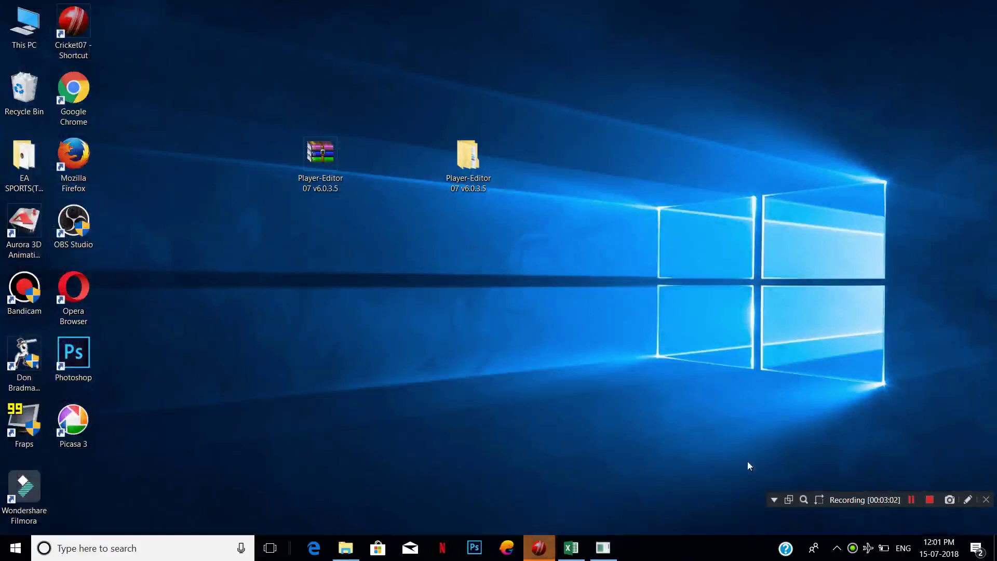
{"action": "right_click", "coordinate": [645, 322]}
{"action": "left_click", "coordinate": [675, 363]}
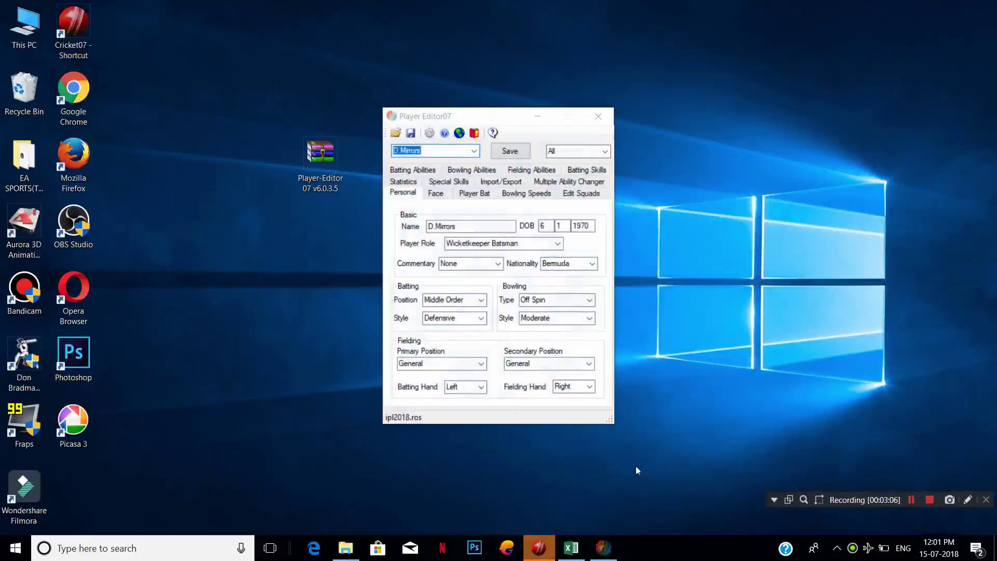
Check the player list in Player Editor07 and move its window higher on the desktop.
{"action": "left_click", "coordinate": [475, 151]}
{"action": "left_click", "coordinate": [474, 152]}
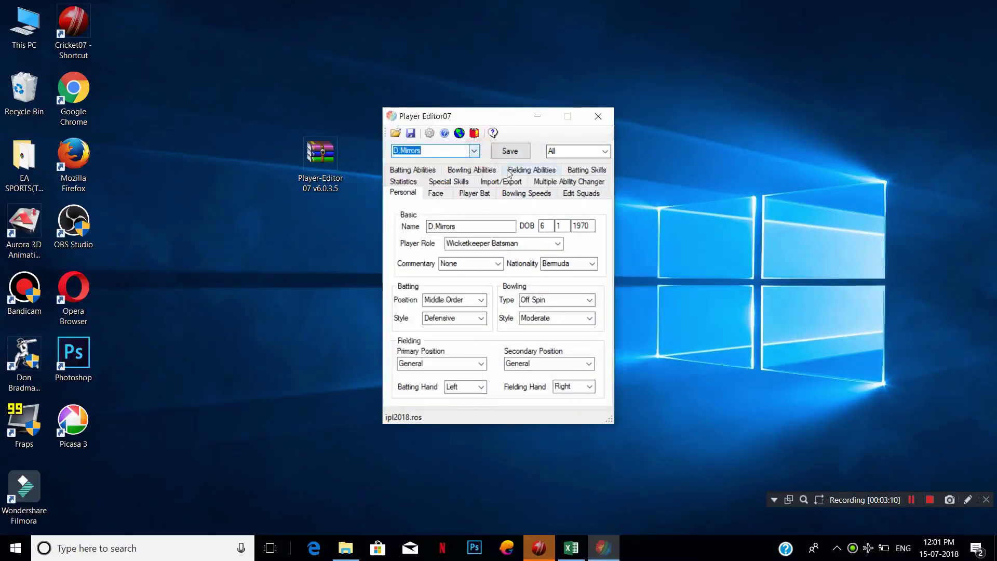
{"action": "left_click_drag", "start_coordinate": [491, 116], "coordinate": [492, 58]}
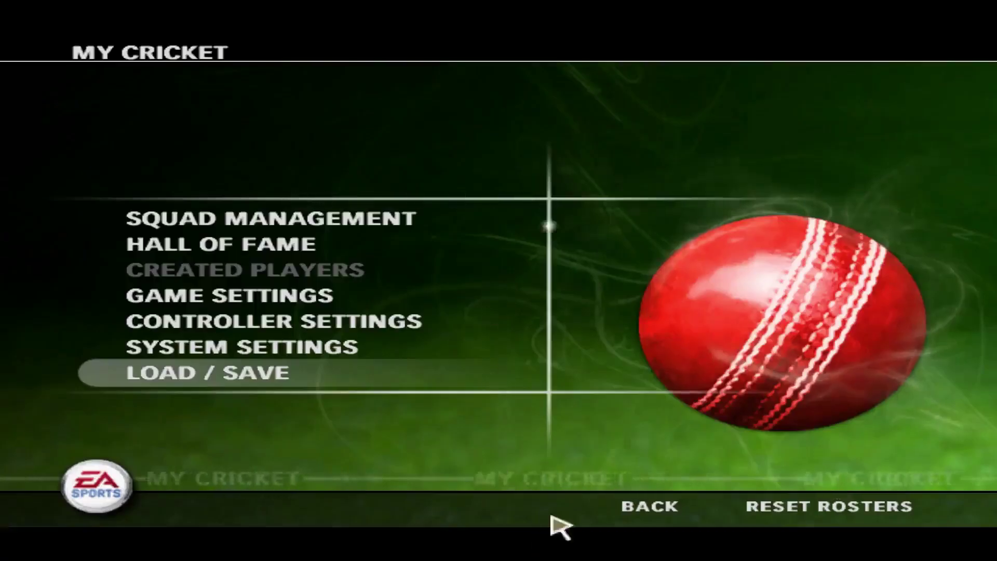
Leave My Cricket and open the English Cricket Twenty20 Cup team selection to check the squad names behind the logos.
{"action": "left_click", "coordinate": [650, 507]}
{"action": "left_click", "coordinate": [285, 242]}
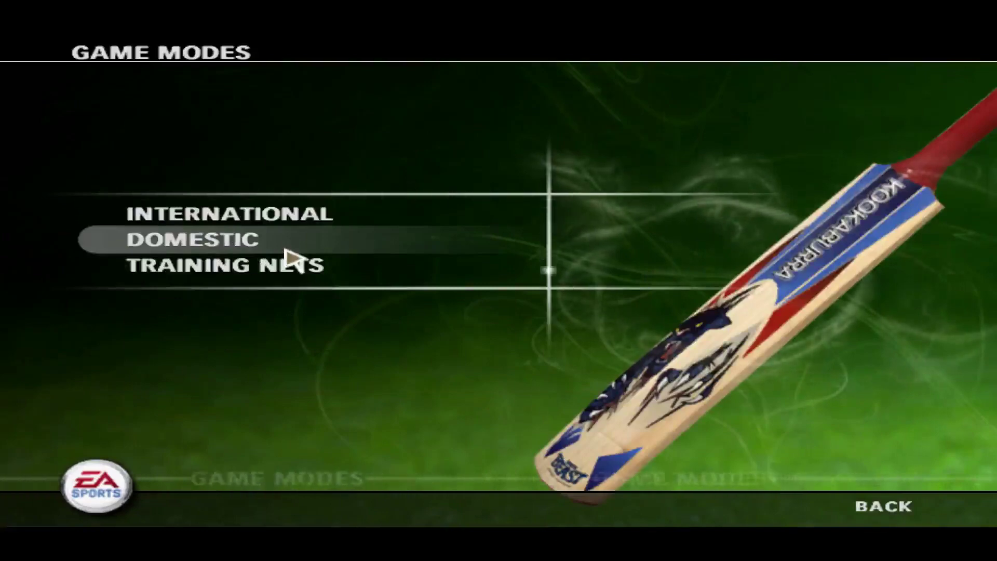
{"action": "left_click", "coordinate": [285, 249]}
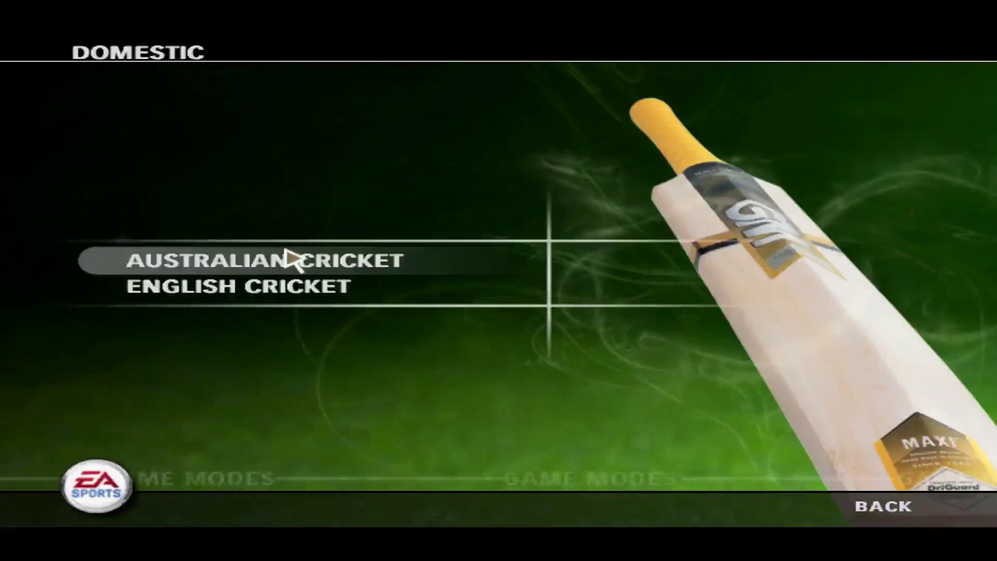
{"action": "left_click", "coordinate": [264, 295]}
{"action": "left_click", "coordinate": [296, 339]}
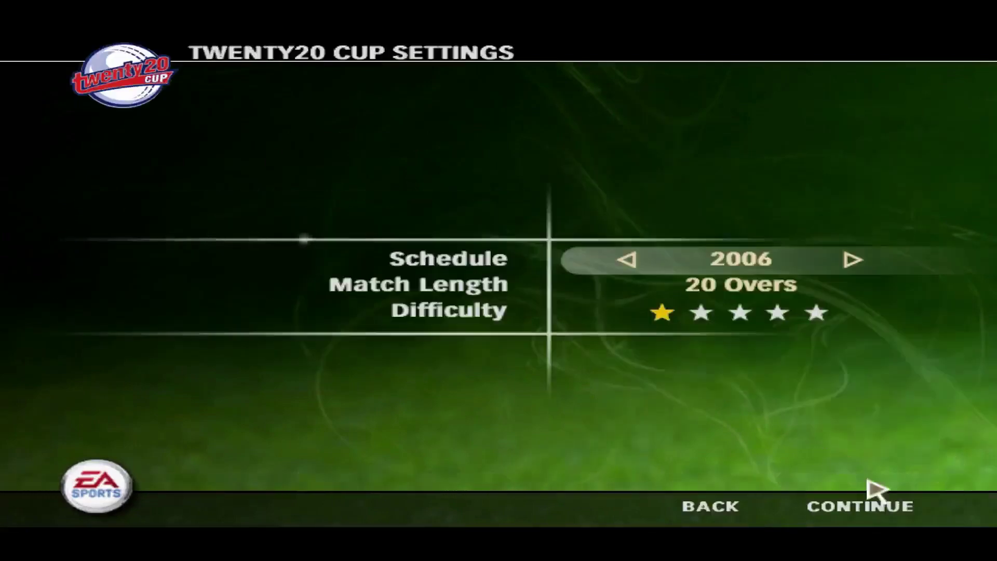
{"action": "left_click", "coordinate": [839, 504]}
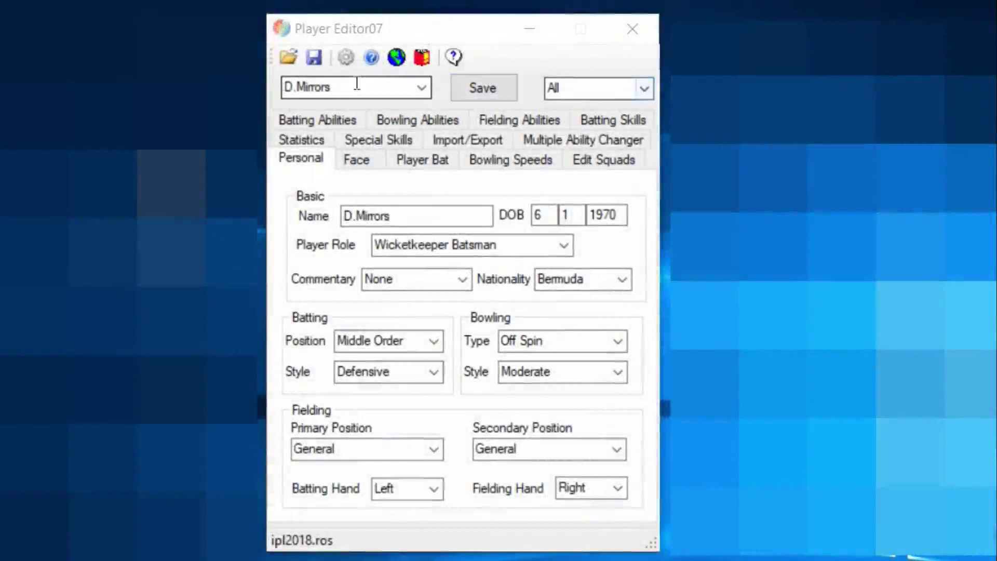
Look through the nationality filter options in Player Editor07 and open squad editing.
{"action": "left_click", "coordinate": [643, 88]}
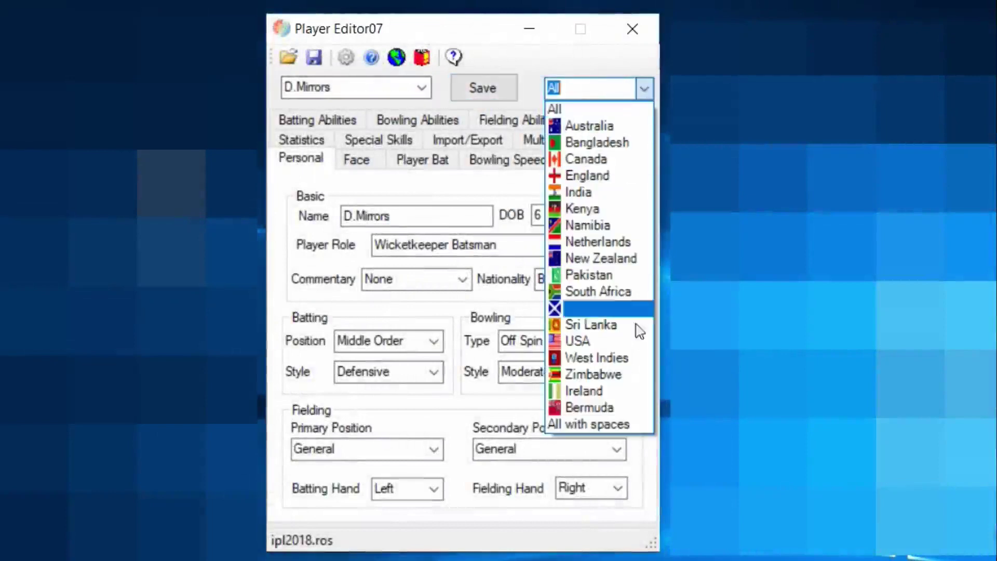
{"action": "left_click", "coordinate": [537, 52]}
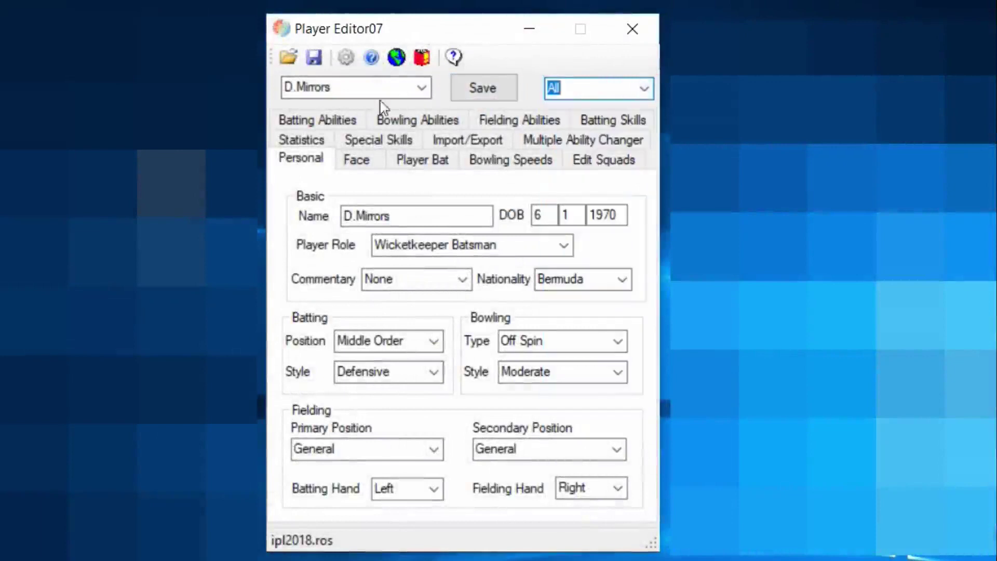
{"action": "left_click", "coordinate": [587, 160]}
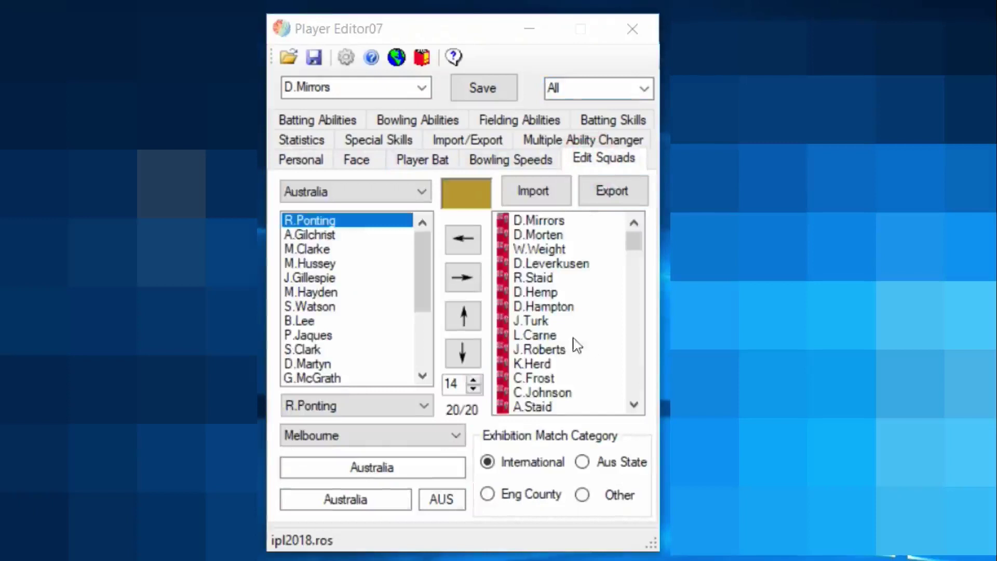
{"action": "left_click", "coordinate": [609, 156]}
{"action": "left_click", "coordinate": [322, 161]}
{"action": "left_click", "coordinate": [605, 163]}
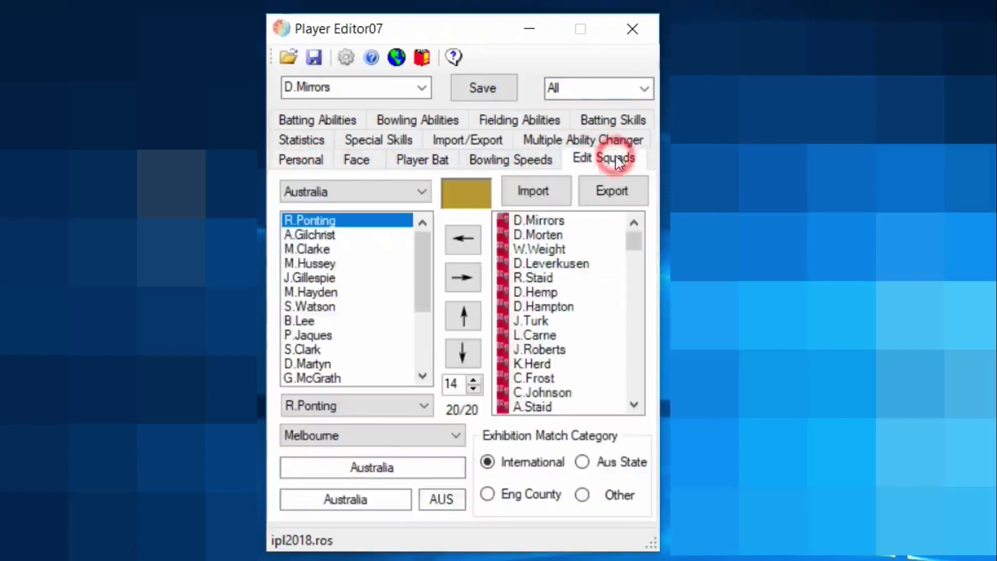
Choose the Hampshire squad and change its full team name to Chennai Super King.
{"action": "left_click", "coordinate": [363, 195]}
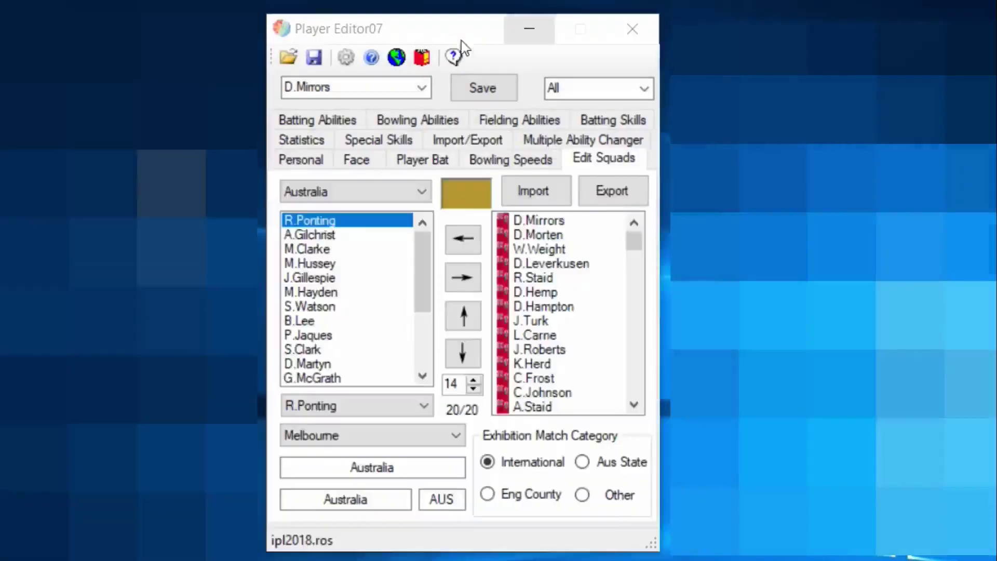
{"action": "left_click", "coordinate": [393, 199]}
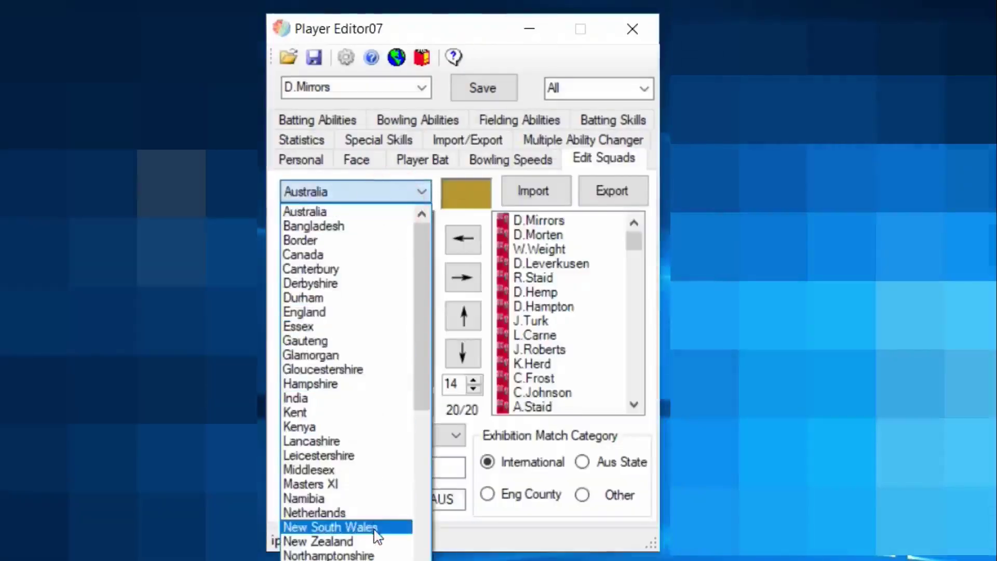
{"action": "left_click", "coordinate": [356, 384]}
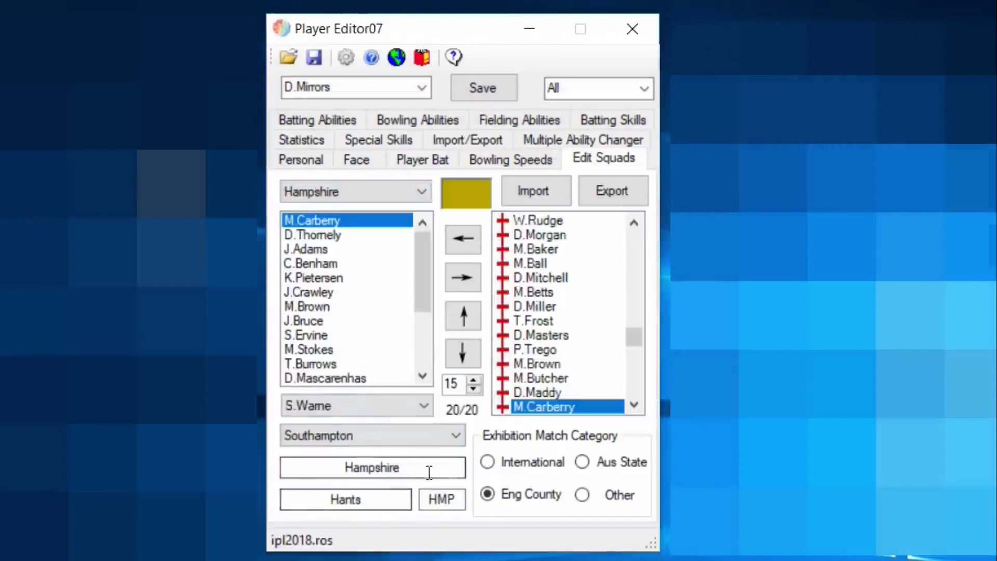
{"action": "left_click_drag", "start_coordinate": [425, 466], "coordinate": [340, 467]}
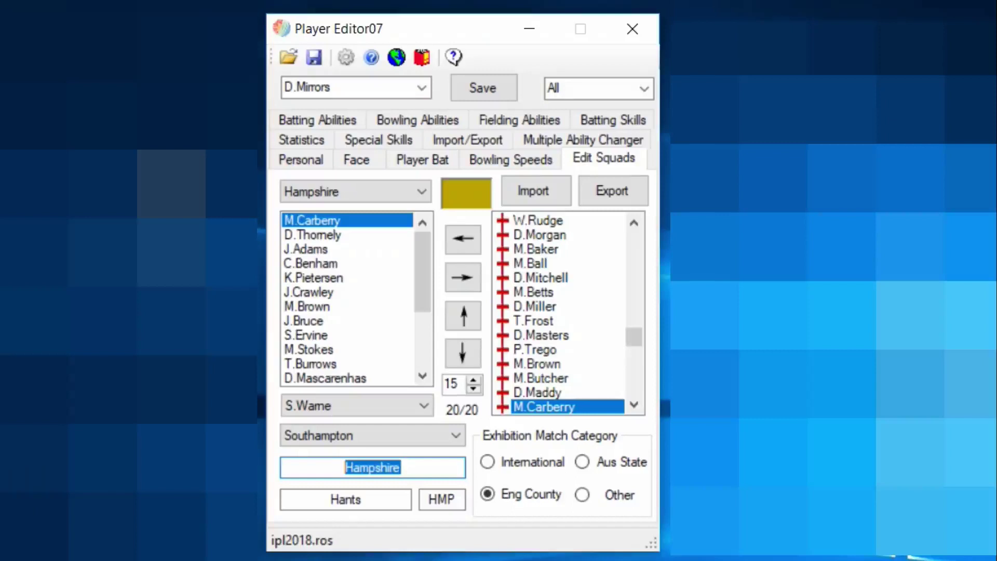
{"action": "type", "text": "Chennai"}
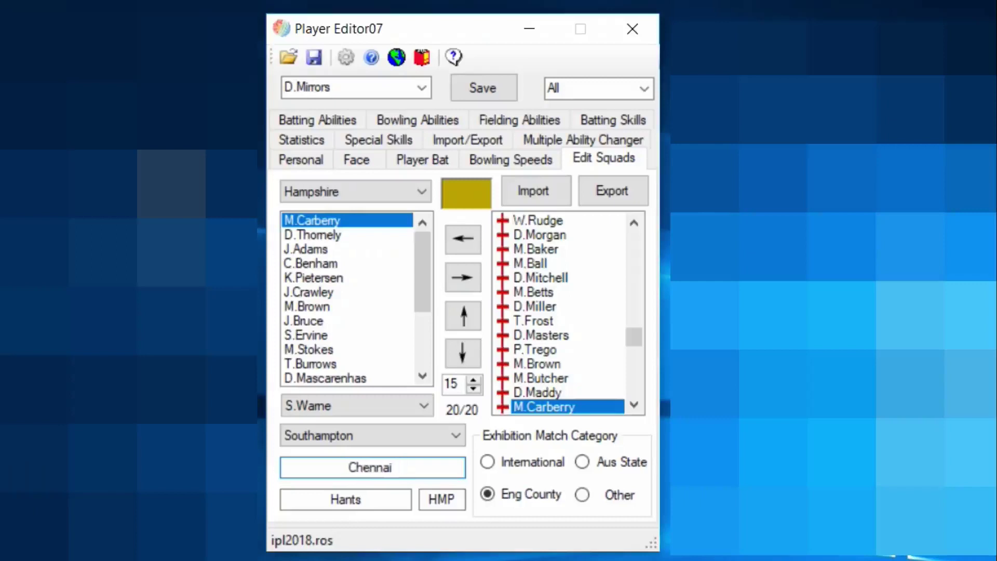
{"action": "type", "text": "uper K"}
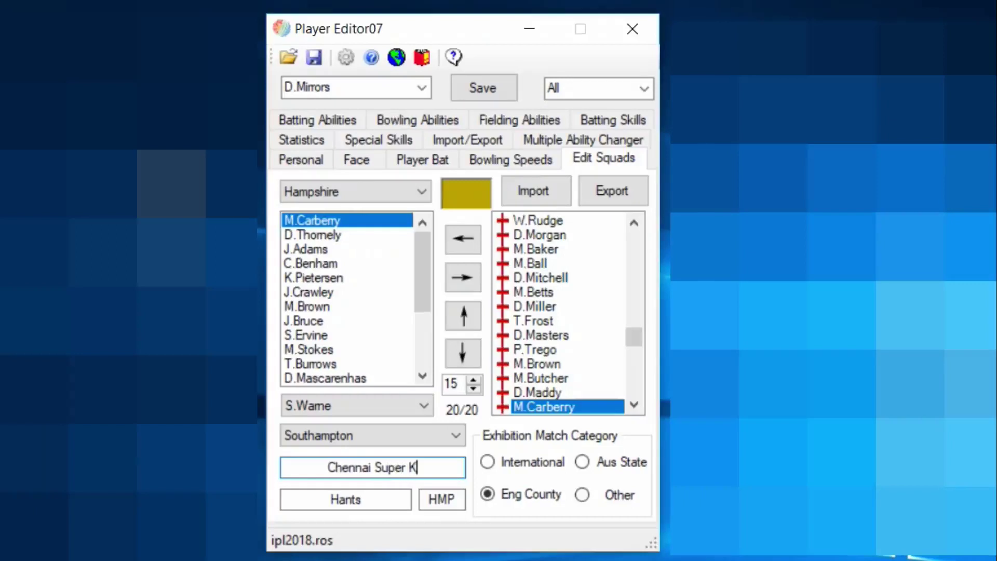
{"action": "type", "text": "ing"}
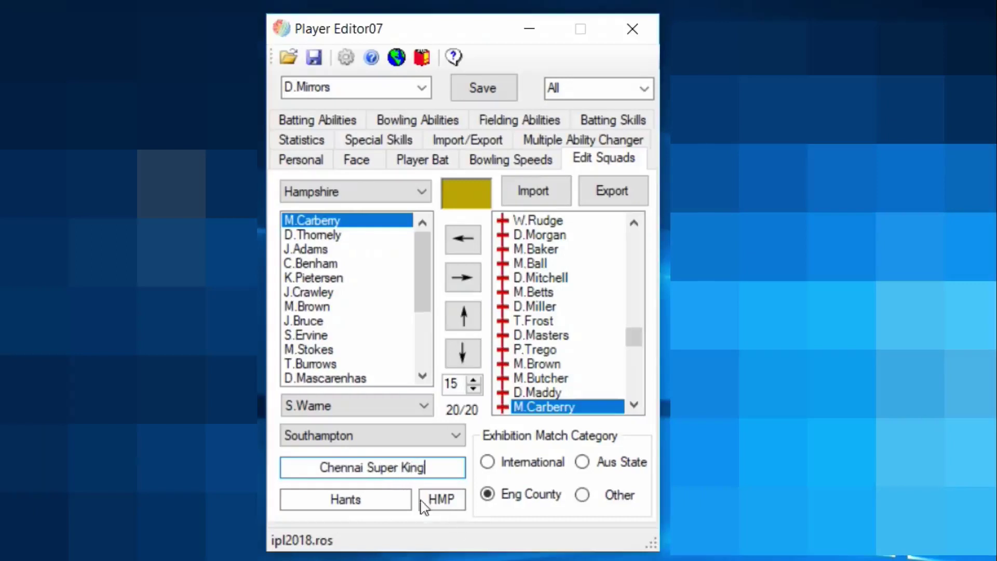
Set the squad's short name and three-letter abbreviation to CSK and save the changes.
{"action": "double_click", "coordinate": [379, 497]}
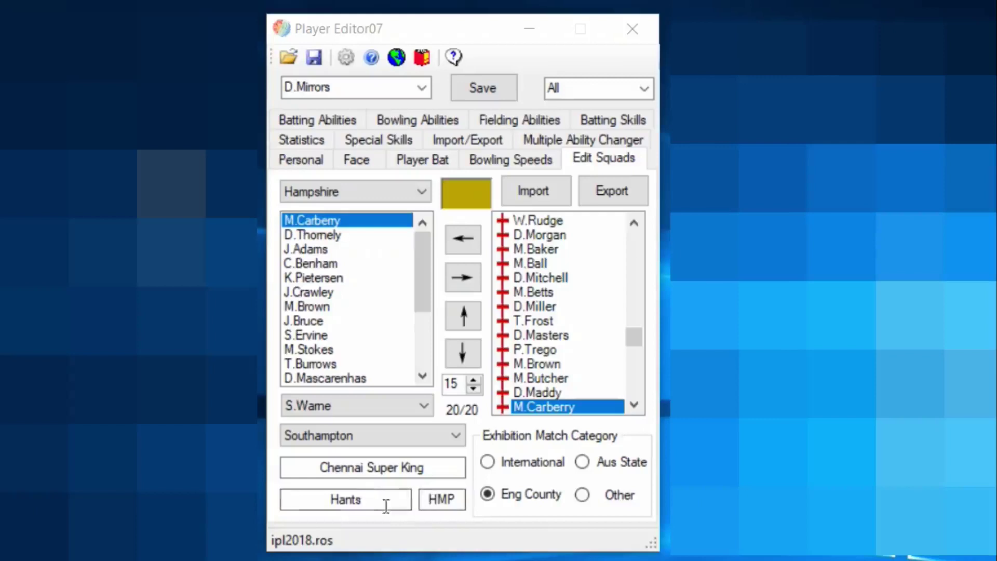
{"action": "double_click", "coordinate": [360, 502]}
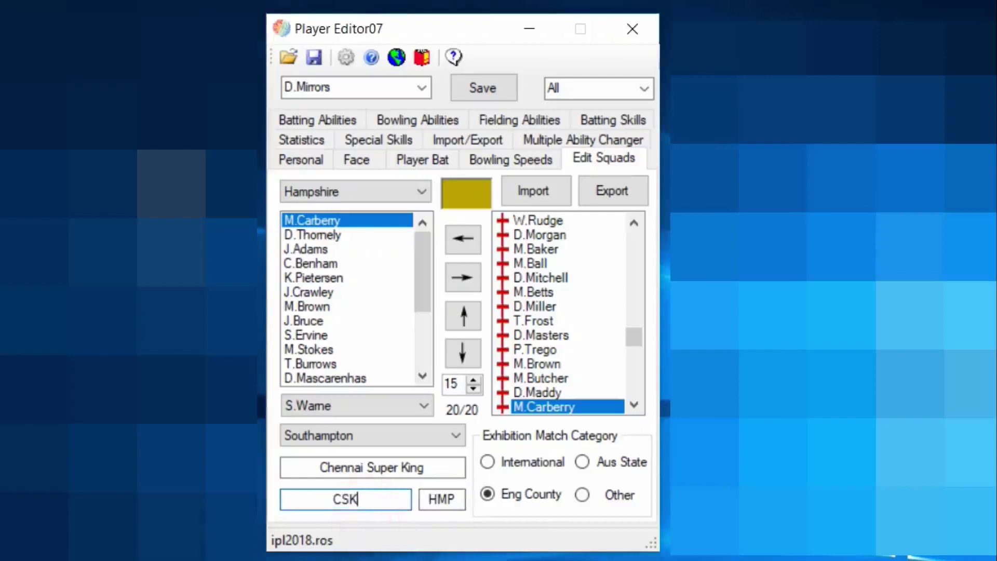
{"action": "double_click", "coordinate": [458, 495]}
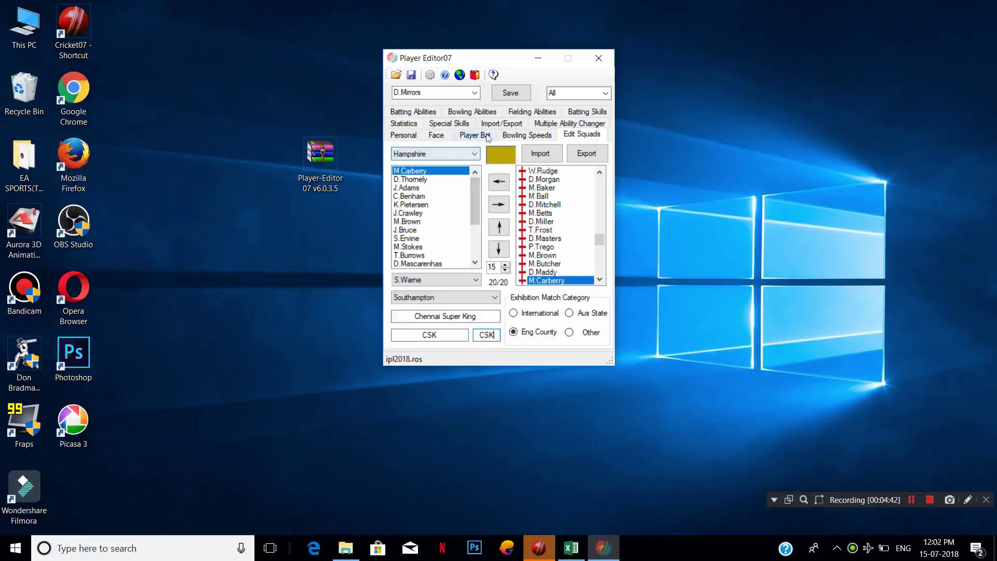
{"action": "left_click", "coordinate": [514, 92]}
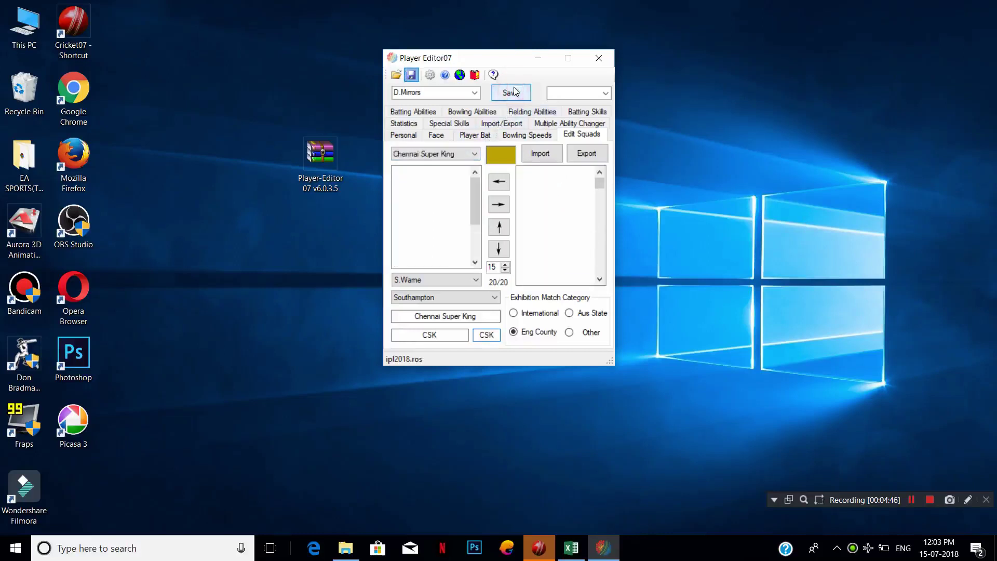
Switch to Cricket 07, back out of the Twenty20 Cup, and open Load / Save in My Cricket.
{"action": "left_click", "coordinate": [538, 547]}
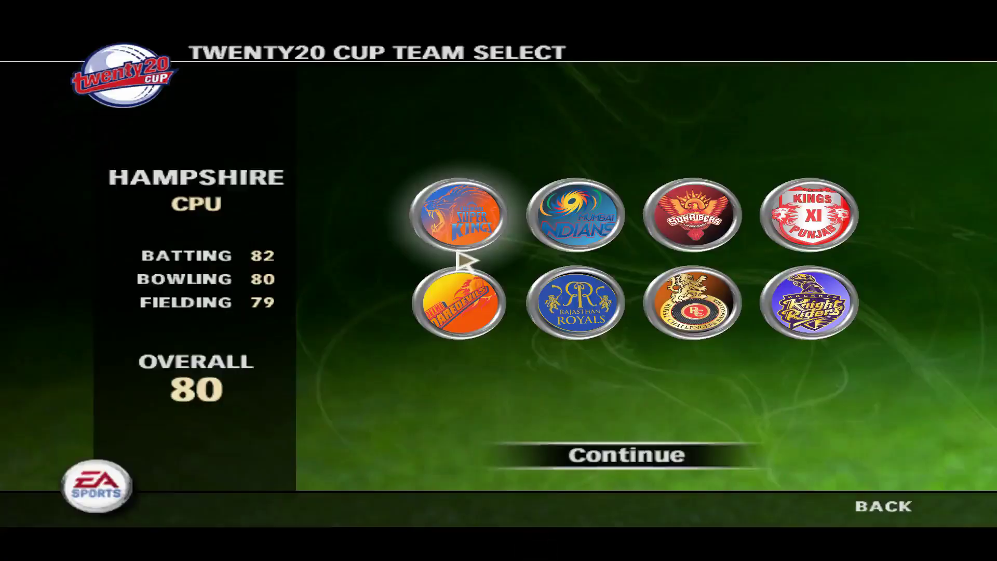
{"action": "key", "text": "Escape"}
{"action": "key", "text": "Escape"}
{"action": "key", "text": "Escape"}
{"action": "key", "text": "Escape"}
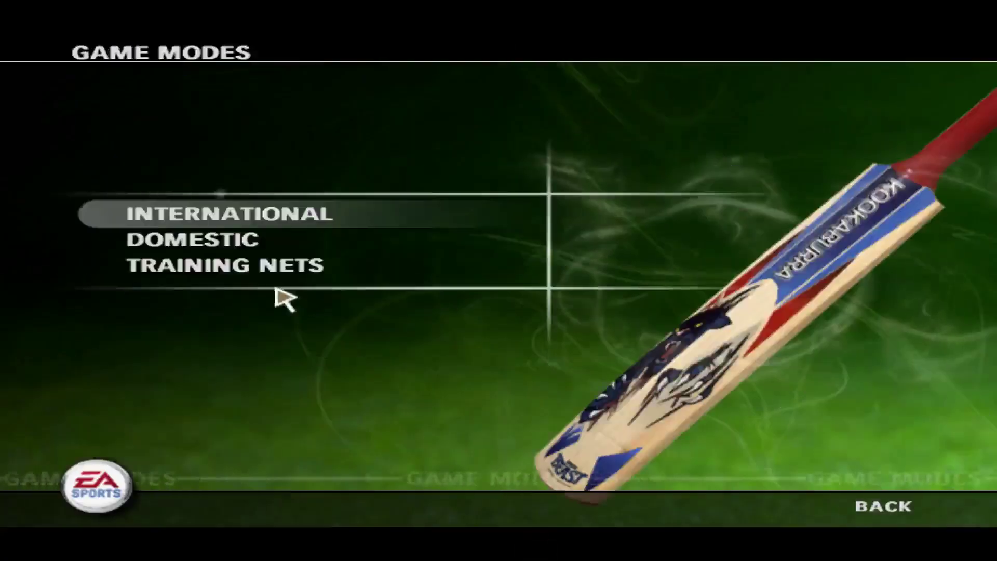
{"action": "key", "text": "Escape"}
{"action": "left_click", "coordinate": [279, 319]}
{"action": "left_click", "coordinate": [248, 370]}
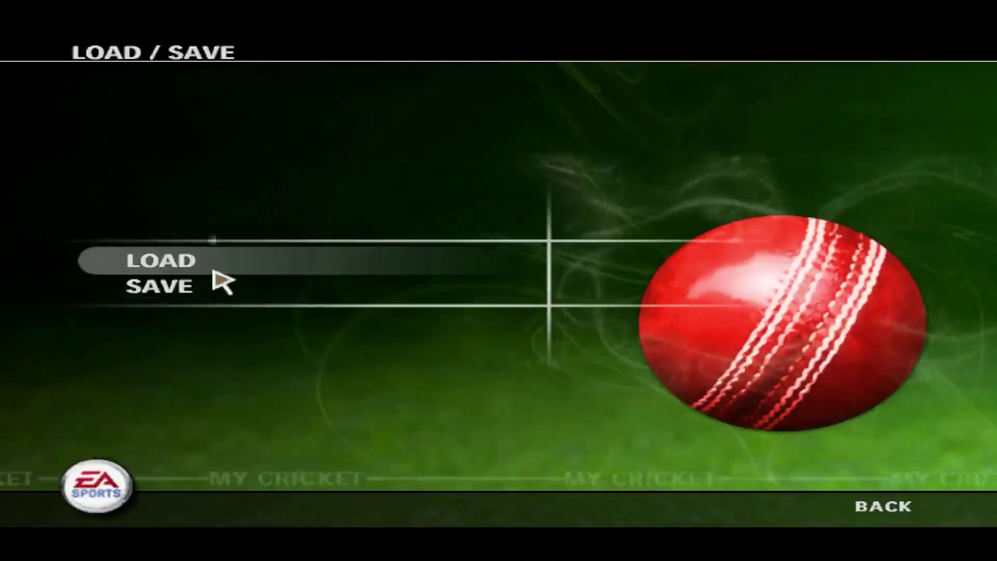
Load the ipl2018 roster from the saved roster list.
{"action": "left_click", "coordinate": [214, 271]}
{"action": "left_click", "coordinate": [506, 106]}
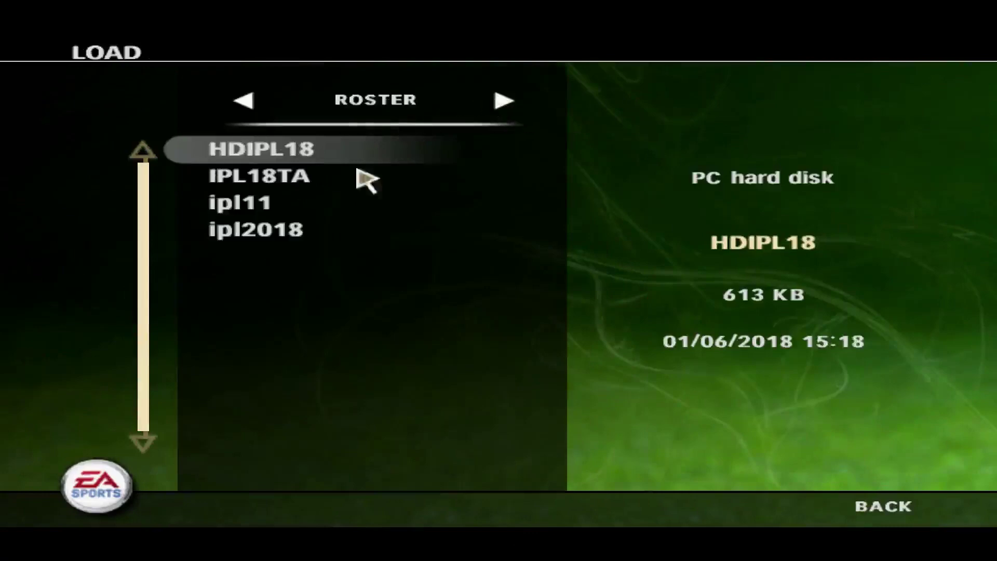
{"action": "left_click", "coordinate": [306, 203]}
{"action": "left_click", "coordinate": [345, 234]}
{"action": "left_click", "coordinate": [319, 231]}
{"action": "left_click", "coordinate": [340, 258]}
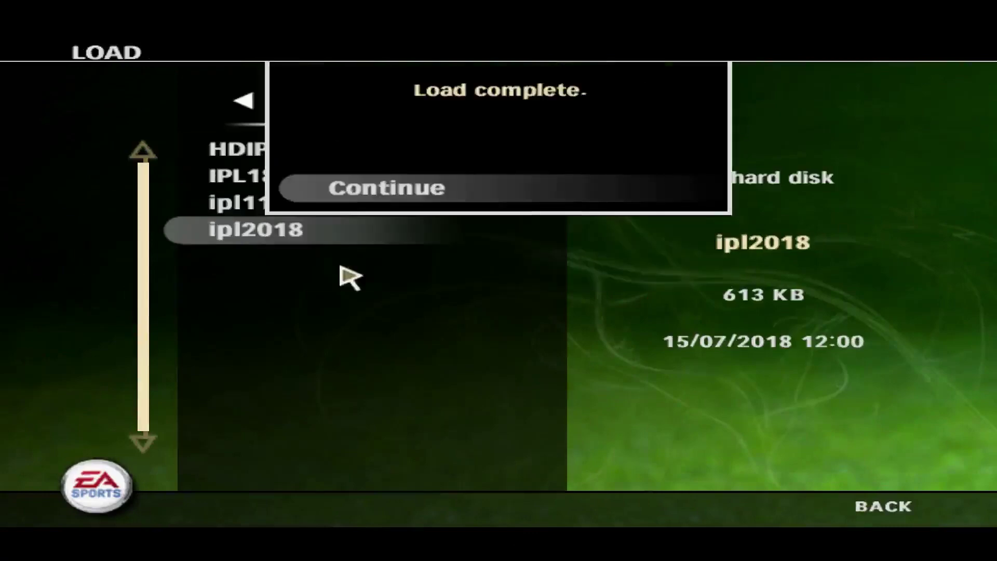
{"action": "left_click", "coordinate": [337, 192]}
Open the domestic English Twenty20 Cup team selection again and check the squad name behind the Mumbai Indians logo.
{"action": "left_click", "coordinate": [251, 236]}
{"action": "left_click", "coordinate": [252, 240]}
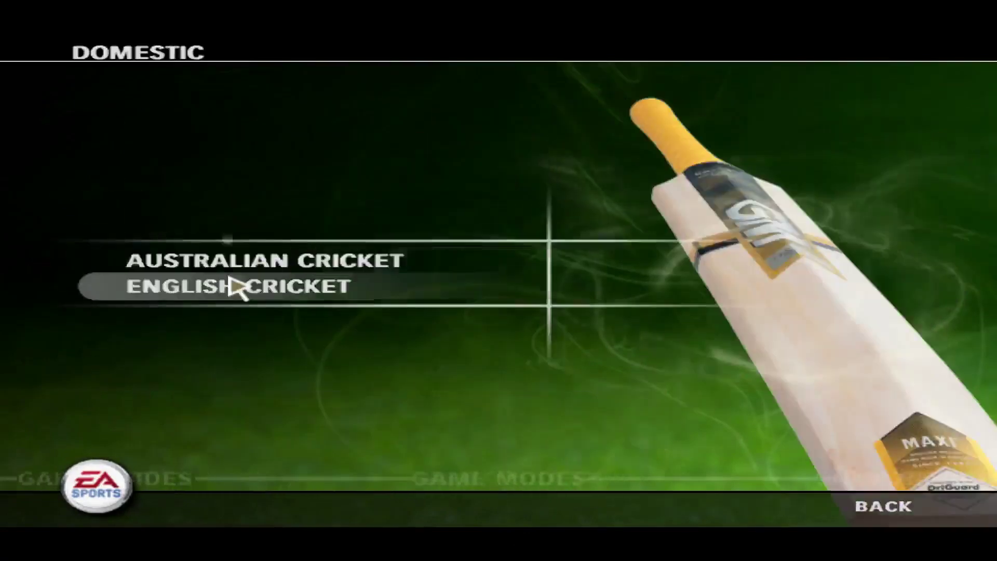
{"action": "left_click", "coordinate": [236, 286]}
{"action": "left_click", "coordinate": [200, 348]}
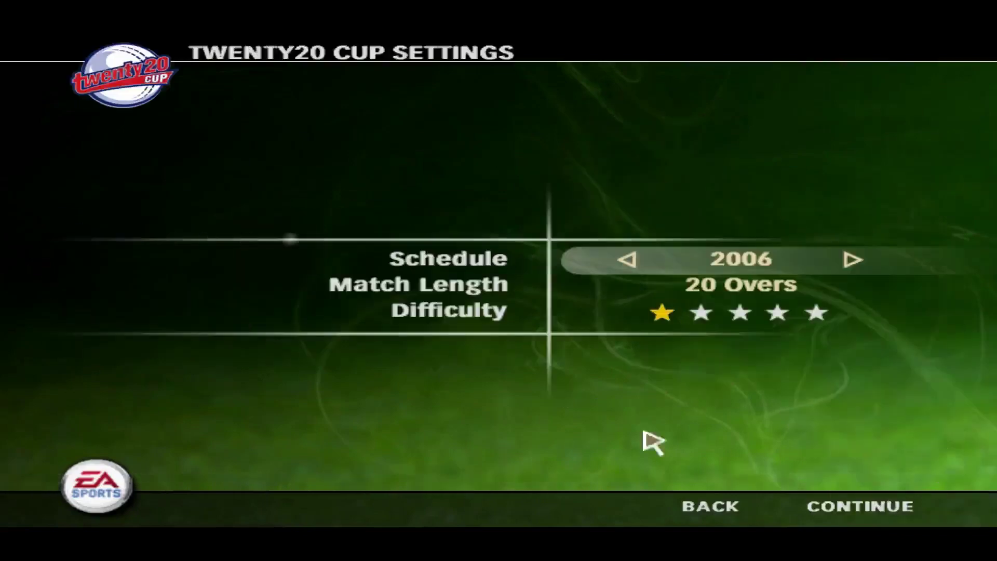
{"action": "left_click", "coordinate": [873, 498]}
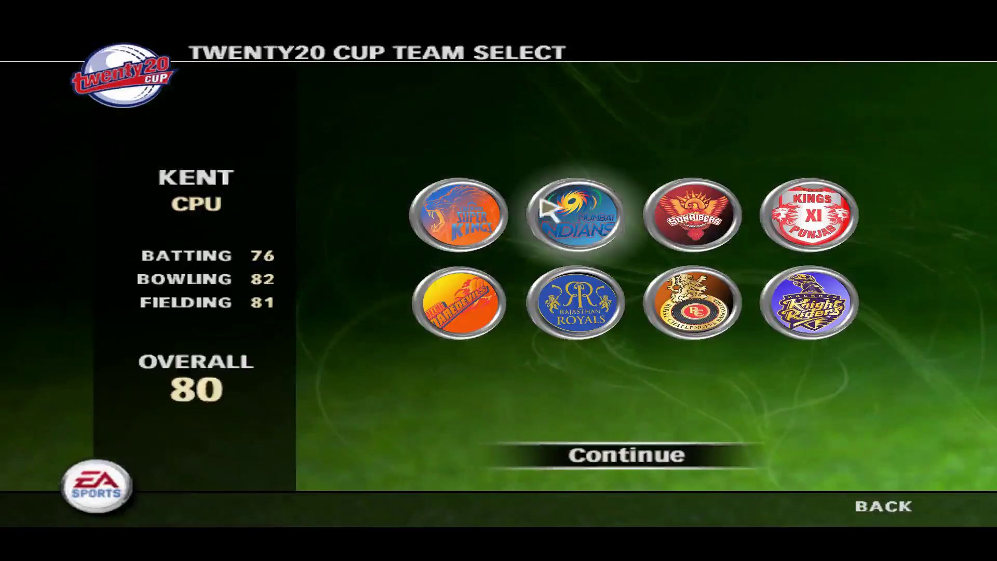
Switch to Player Editor07, choose the Kent squad, and change its full team name to Mumbai Indians.
{"action": "key", "text": "super"}
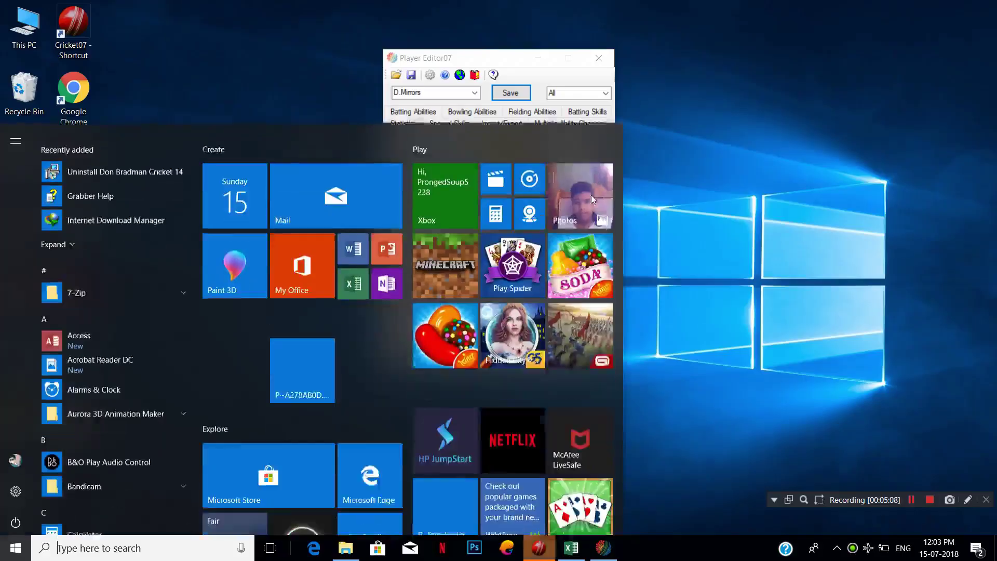
{"action": "key", "text": "super"}
{"action": "left_click", "coordinate": [461, 157]}
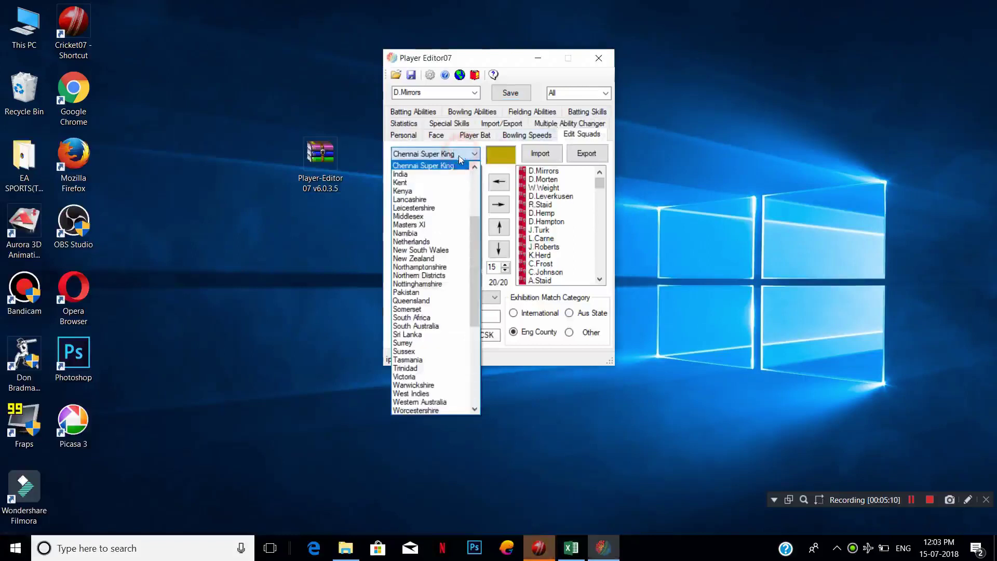
{"action": "left_click", "coordinate": [441, 179]}
{"action": "double_click", "coordinate": [448, 315]}
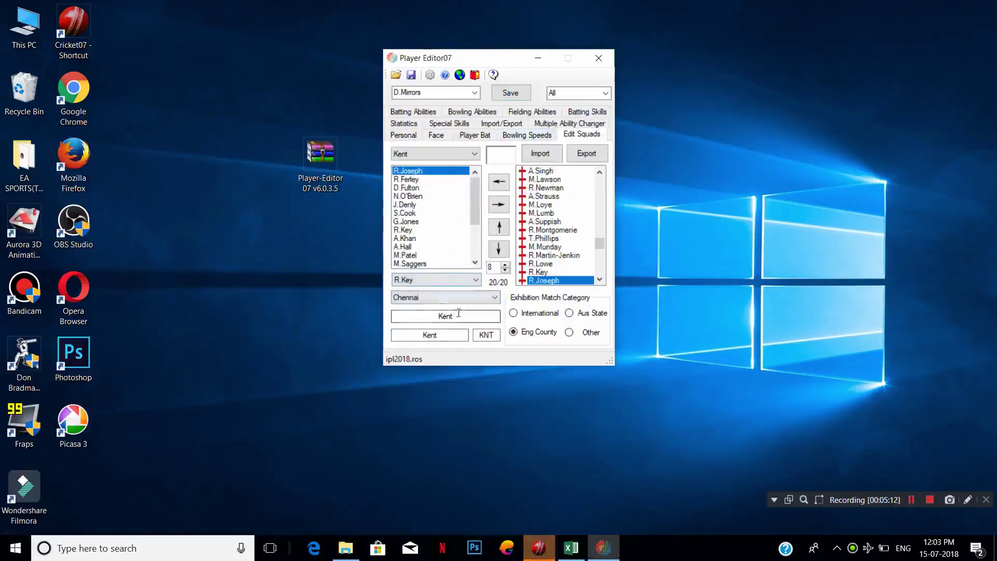
{"action": "type", "text": "Mu"}
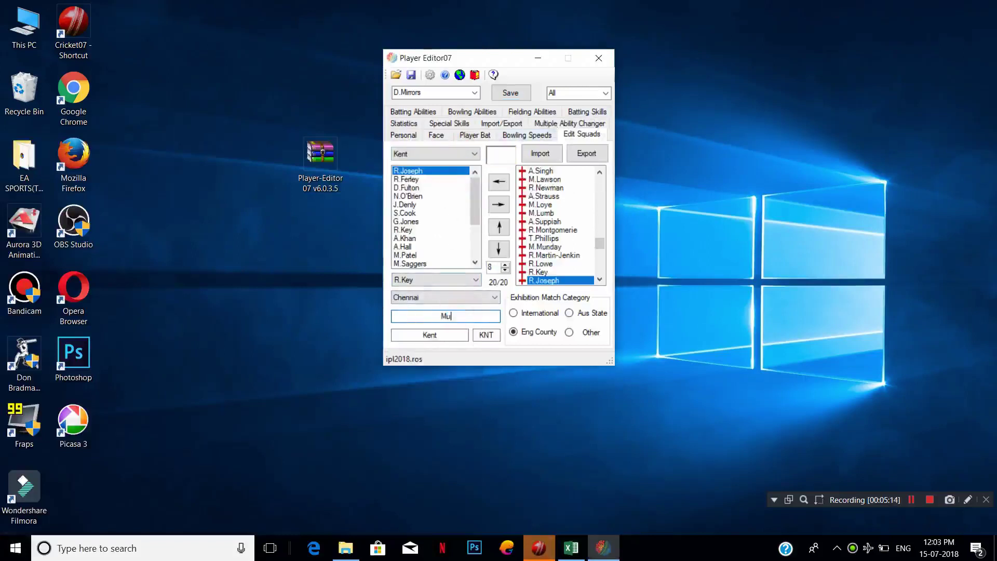
{"action": "type", "text": "mbai Indians"}
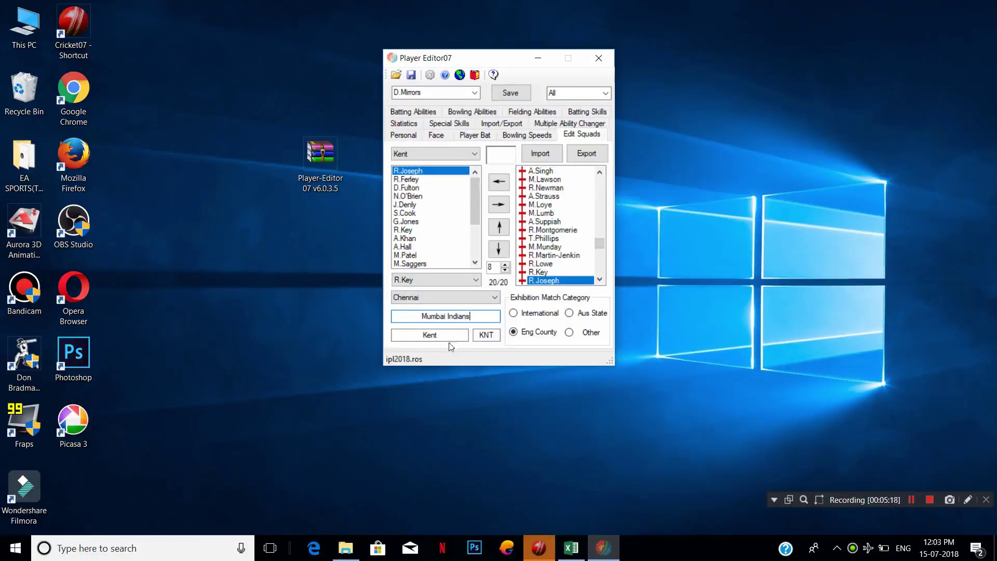
Set the Mumbai Indians squad's short name and abbreviation to MI, save, and switch back to Cricket 07.
{"action": "key", "text": "Tab"}
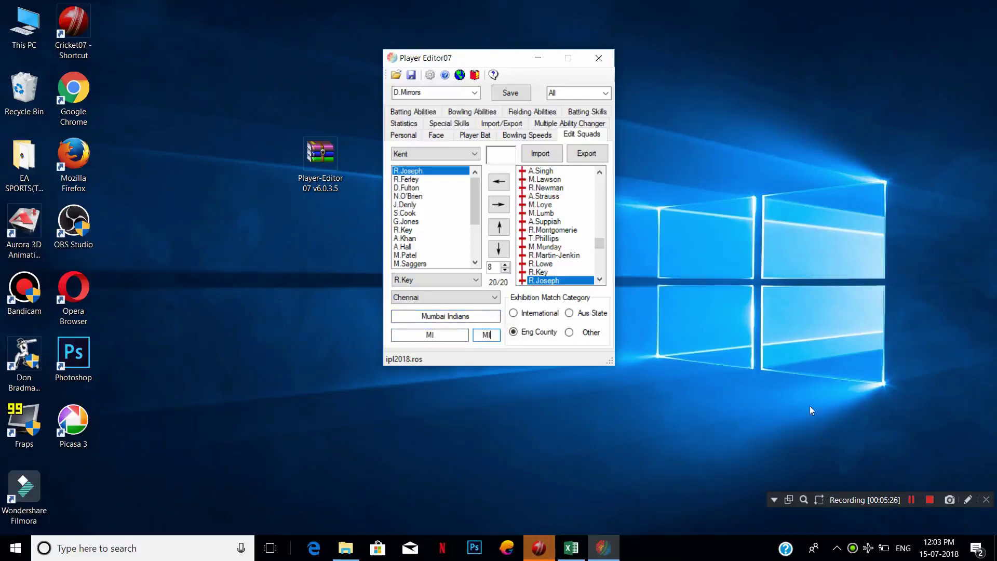
{"action": "left_click", "coordinate": [506, 95]}
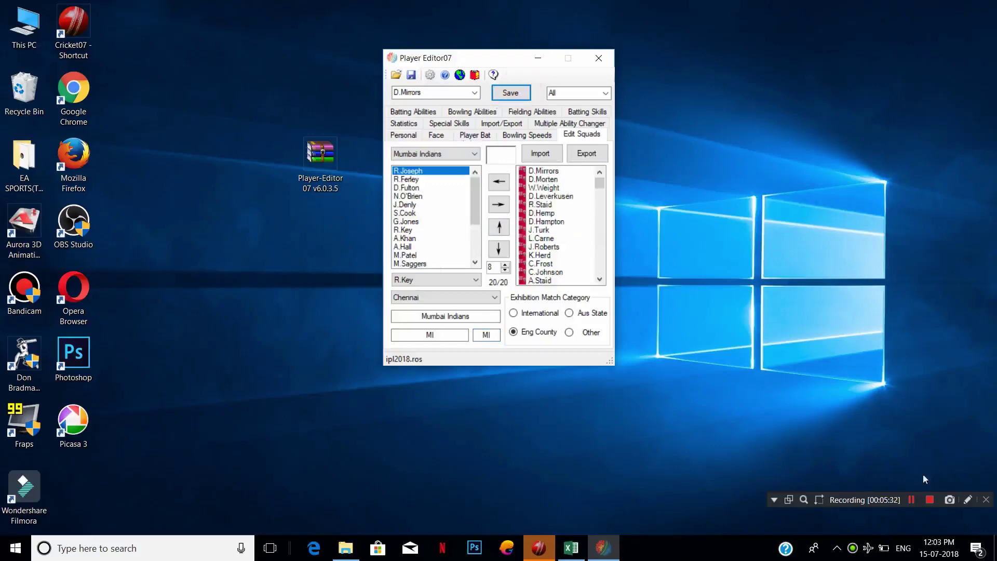
{"action": "left_click", "coordinate": [538, 548]}
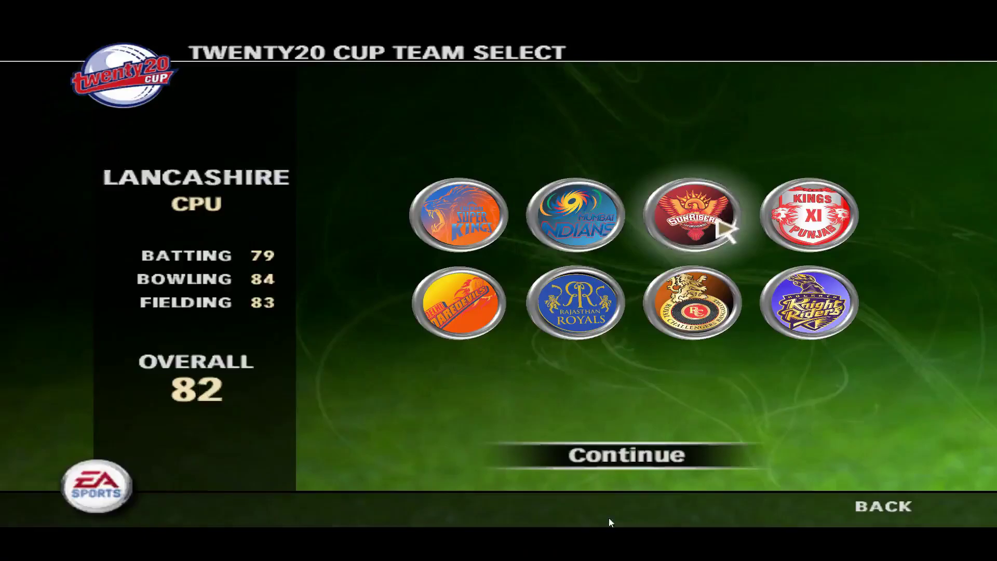
Switch to Player Editor07 and look over the list of squads that can be renamed.
{"action": "key", "text": "super"}
{"action": "key", "text": "Escape"}
{"action": "left_click", "coordinate": [443, 156]}
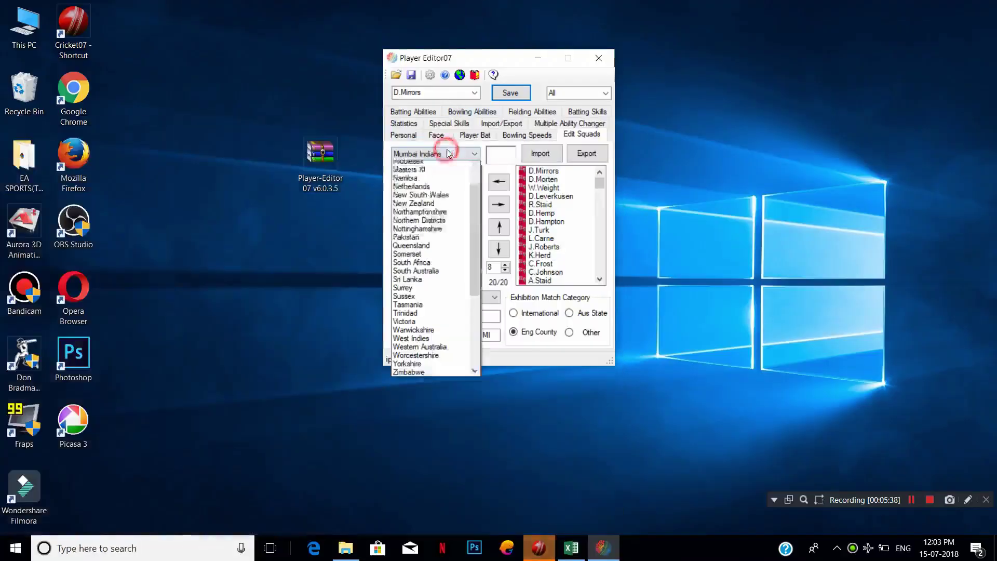
{"action": "left_click", "coordinate": [439, 151]}
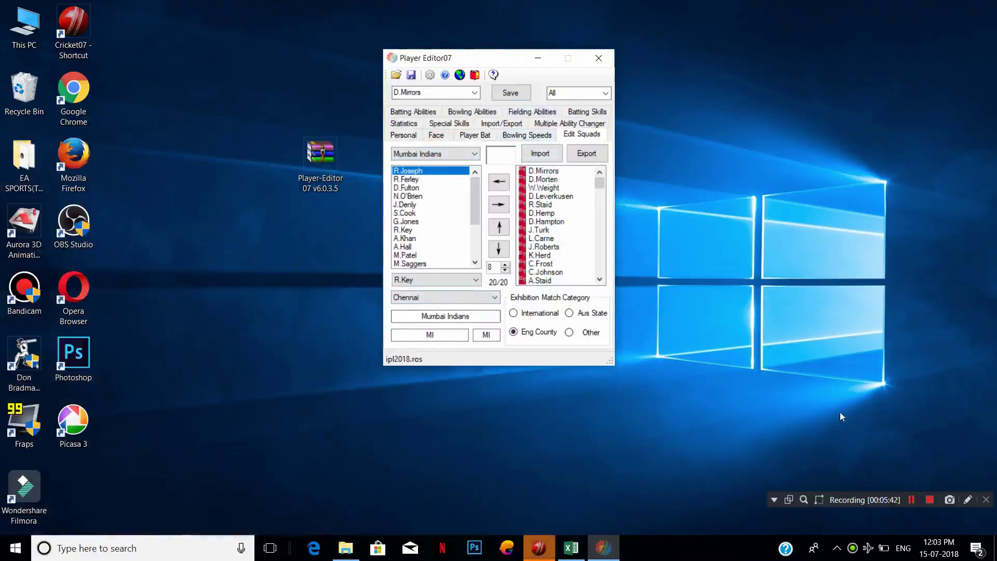
{"action": "left_click", "coordinate": [912, 499]}
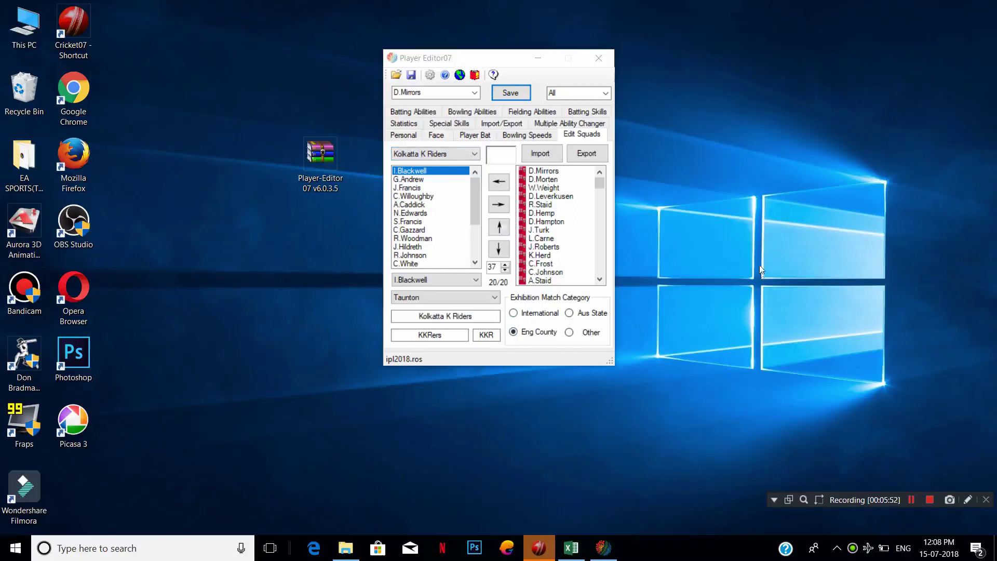
Switch back to Cricket 07 and leave the Twenty20 Cup team selection for the main menu.
{"action": "left_click", "coordinate": [491, 319]}
{"action": "left_click", "coordinate": [538, 548]}
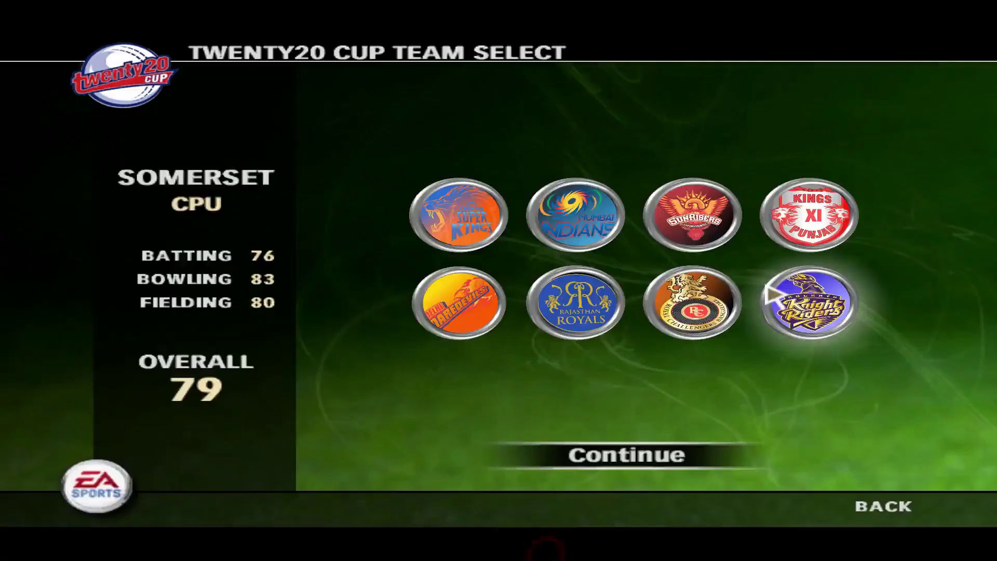
{"action": "key", "text": "Return"}
{"action": "key", "text": "Return"}
{"action": "key", "text": "Escape"}
{"action": "key", "text": "Escape"}
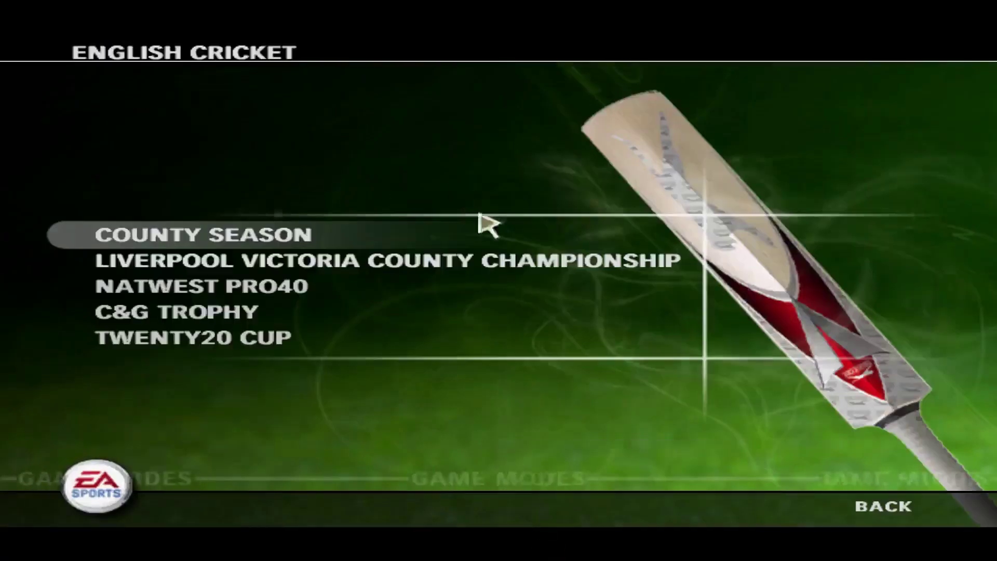
{"action": "left_click", "coordinate": [902, 507]}
{"action": "left_click", "coordinate": [906, 510]}
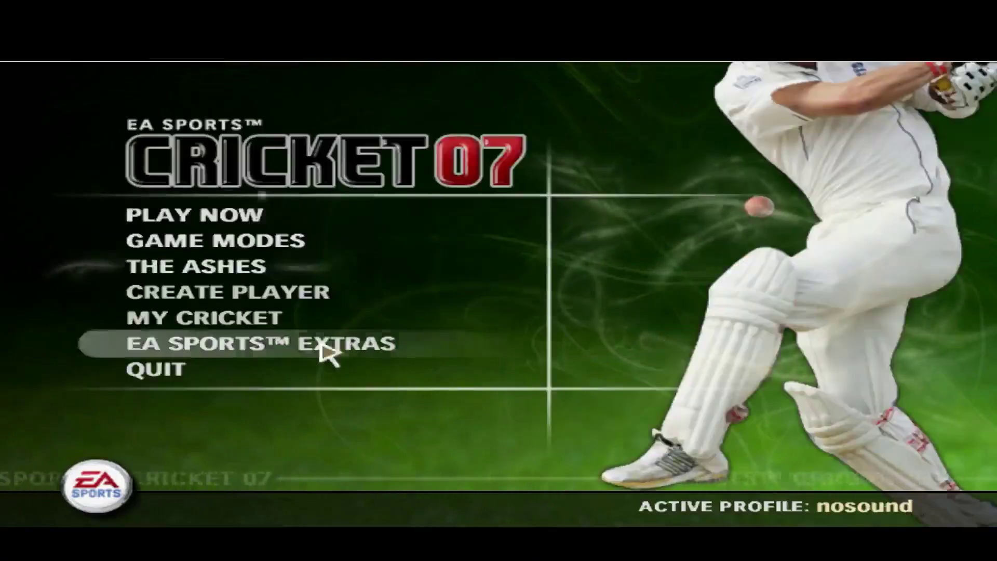
Load the saved ipl2018 roster again and confirm discarding unsaved changes.
{"action": "left_click", "coordinate": [219, 317]}
{"action": "left_click", "coordinate": [215, 369]}
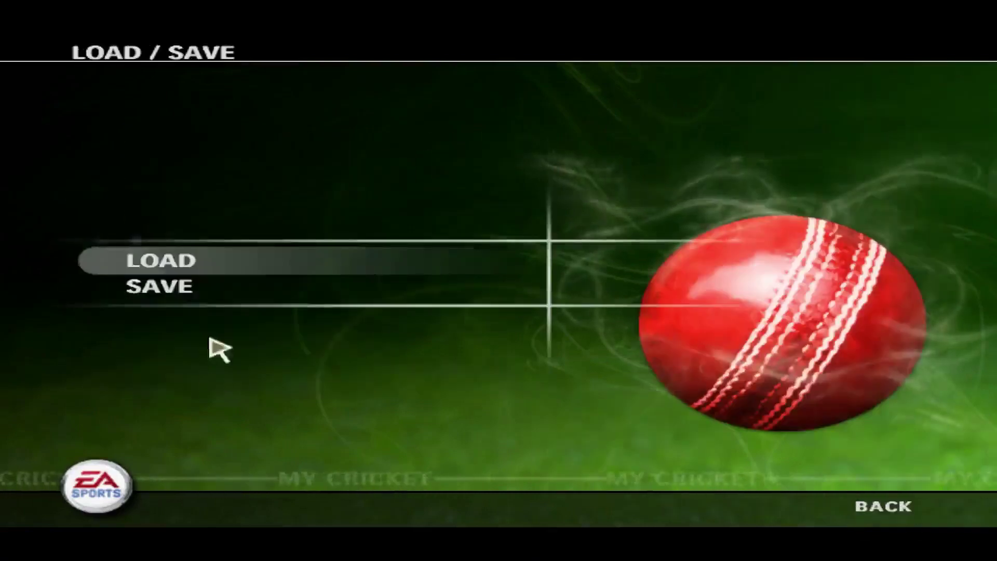
{"action": "left_click", "coordinate": [224, 270]}
{"action": "left_click", "coordinate": [495, 106]}
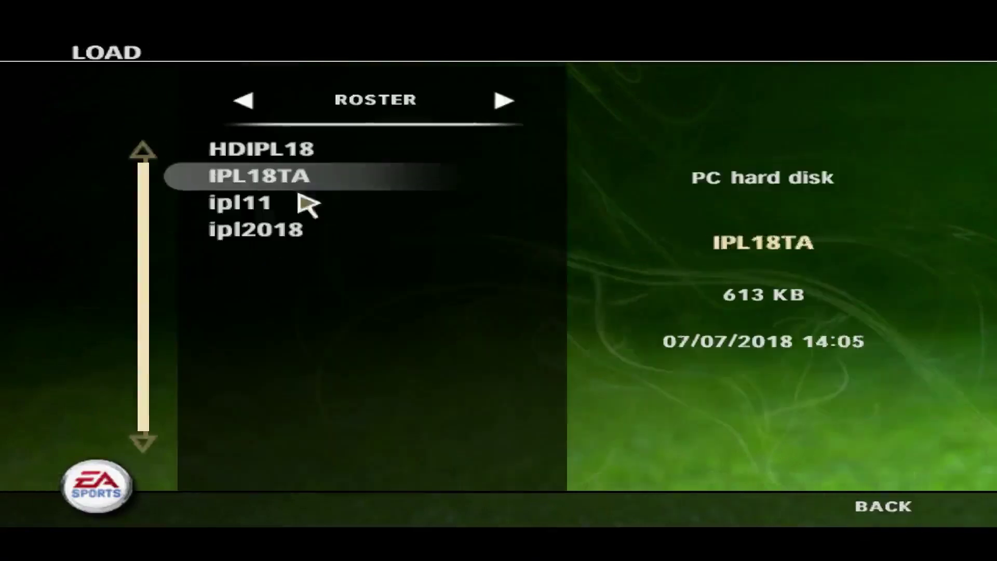
{"action": "left_click", "coordinate": [306, 229]}
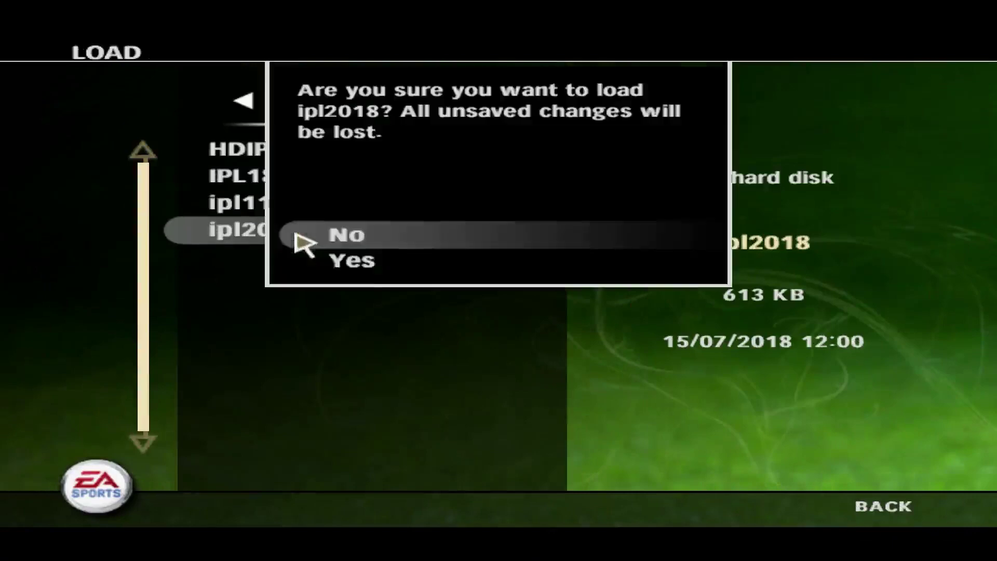
{"action": "left_click", "coordinate": [358, 262]}
{"action": "left_click", "coordinate": [372, 196]}
Check the renamed squads in the domestic English Twenty20 Cup team selection and return to the main menu.
{"action": "left_click", "coordinate": [283, 240]}
{"action": "left_click", "coordinate": [276, 243]}
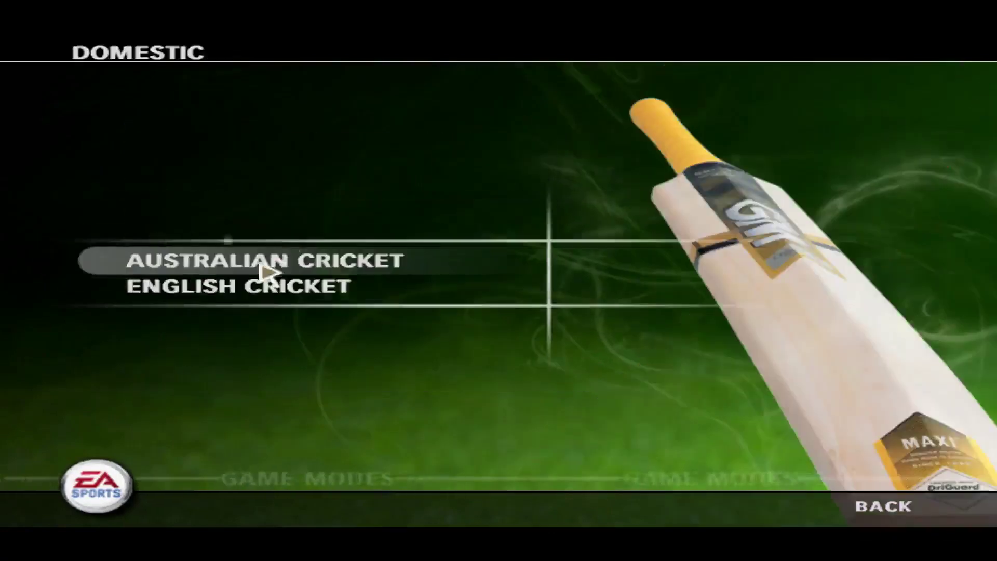
{"action": "left_click", "coordinate": [262, 285]}
{"action": "left_click", "coordinate": [278, 340]}
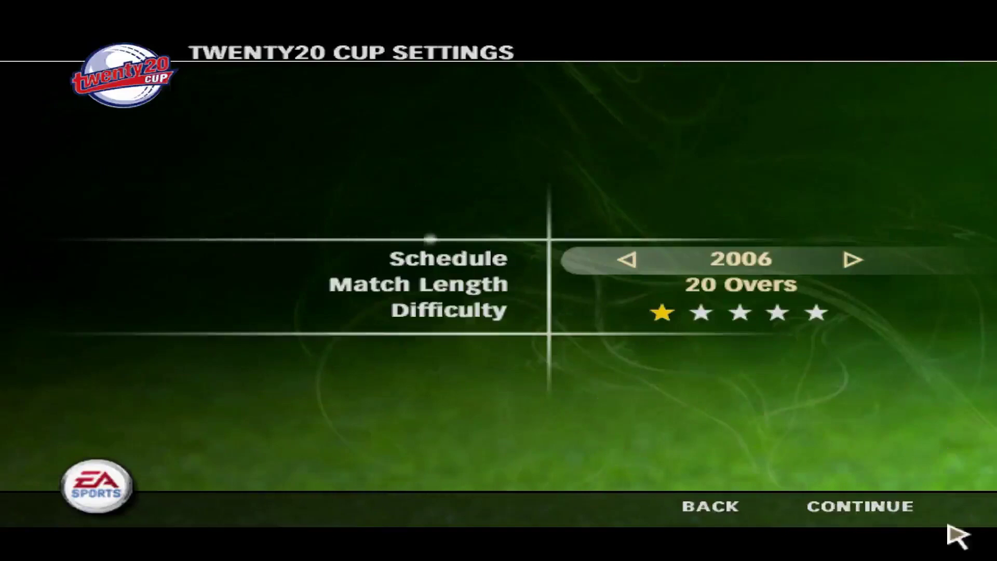
{"action": "left_click", "coordinate": [886, 517]}
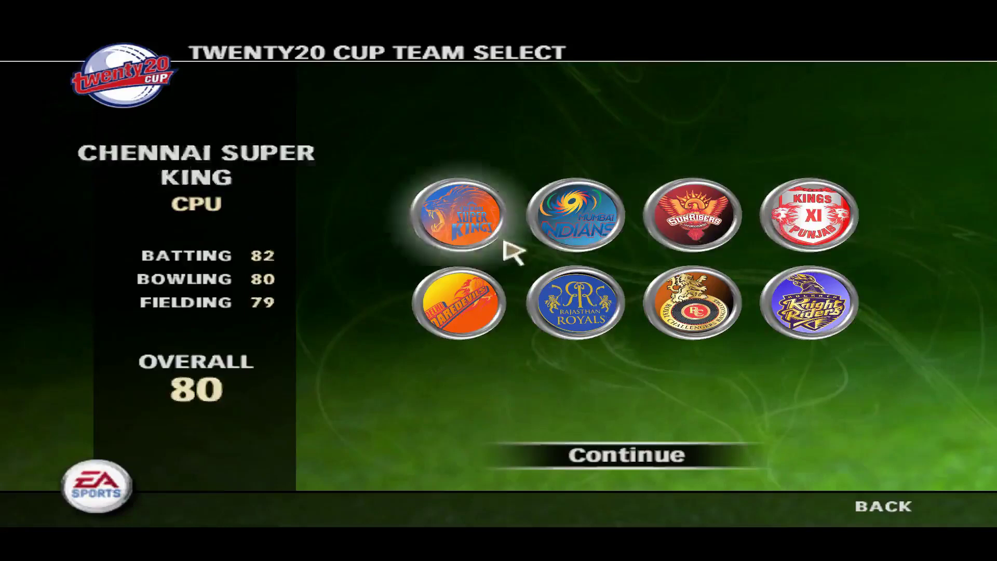
{"action": "left_click", "coordinate": [830, 533]}
{"action": "left_click", "coordinate": [719, 517]}
{"action": "left_click", "coordinate": [753, 508]}
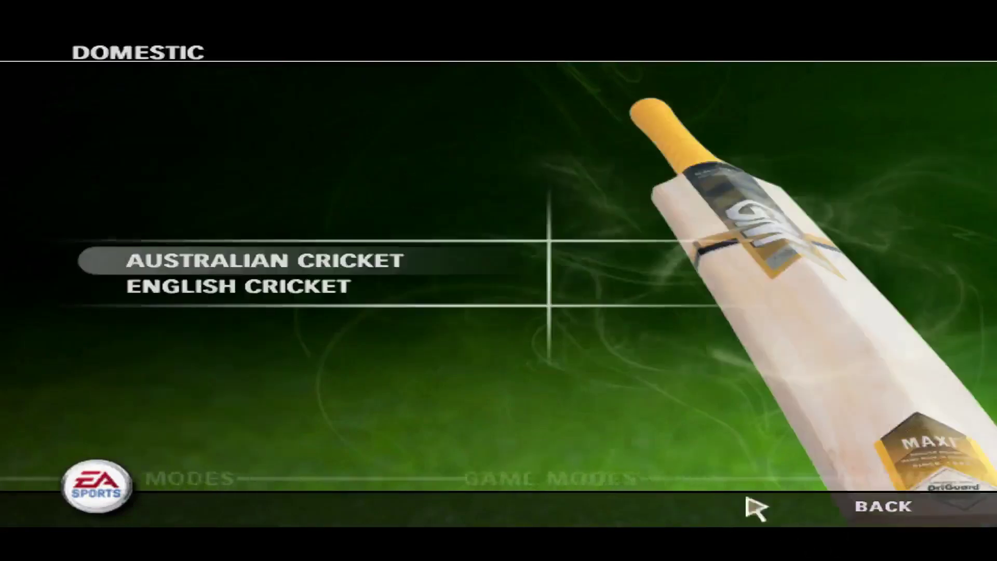
{"action": "left_click", "coordinate": [888, 533]}
{"action": "left_click", "coordinate": [886, 529]}
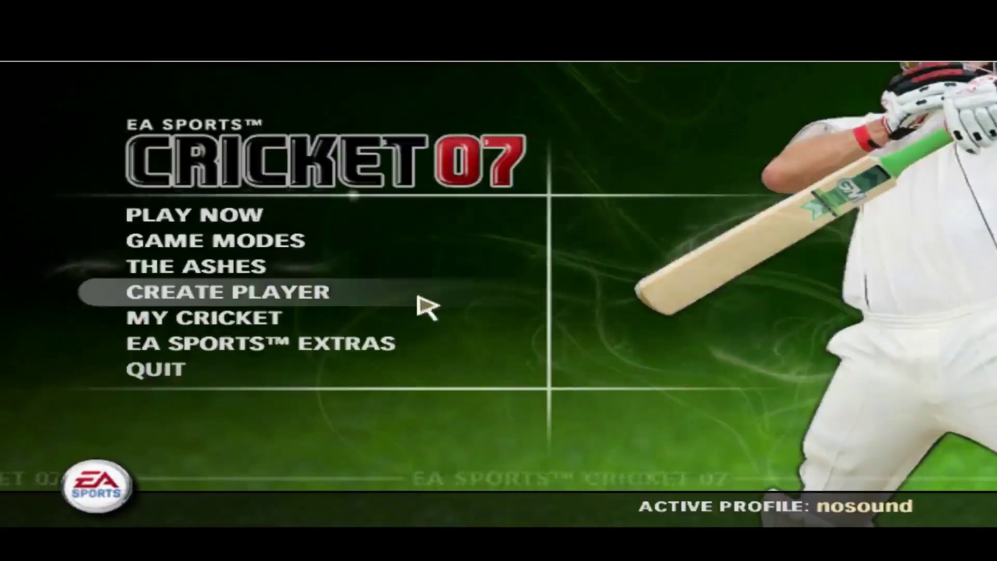
Set up a Play Now match, taking control of the second team and switching its category to English County.
{"action": "left_click", "coordinate": [316, 214]}
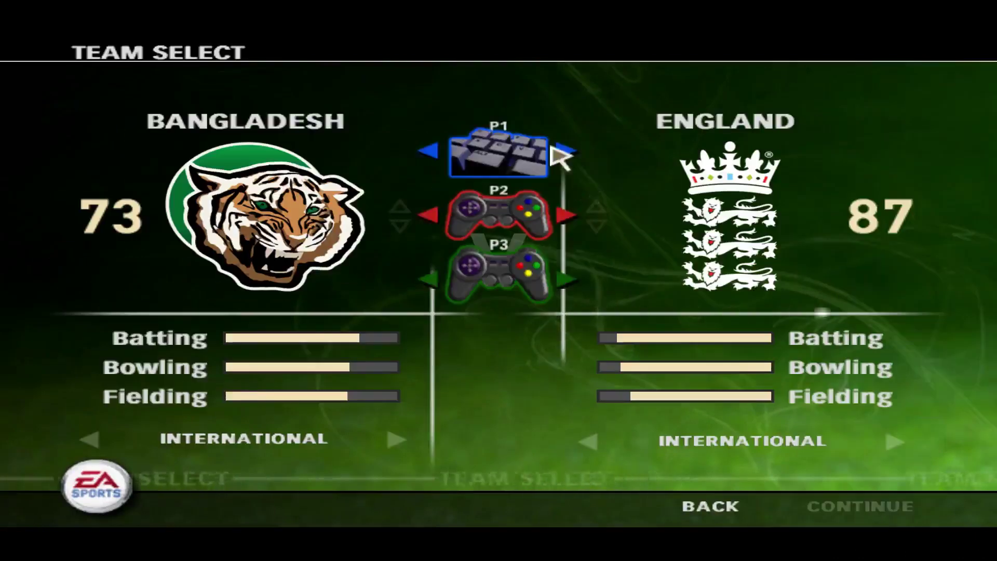
{"action": "left_click", "coordinate": [568, 151]}
{"action": "left_click", "coordinate": [586, 441]}
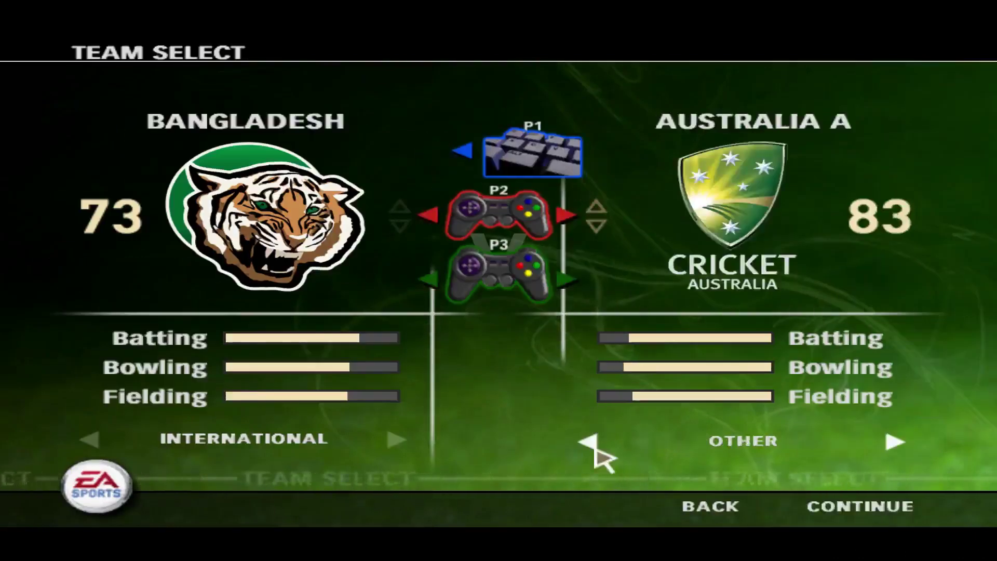
{"action": "left_click", "coordinate": [586, 441]}
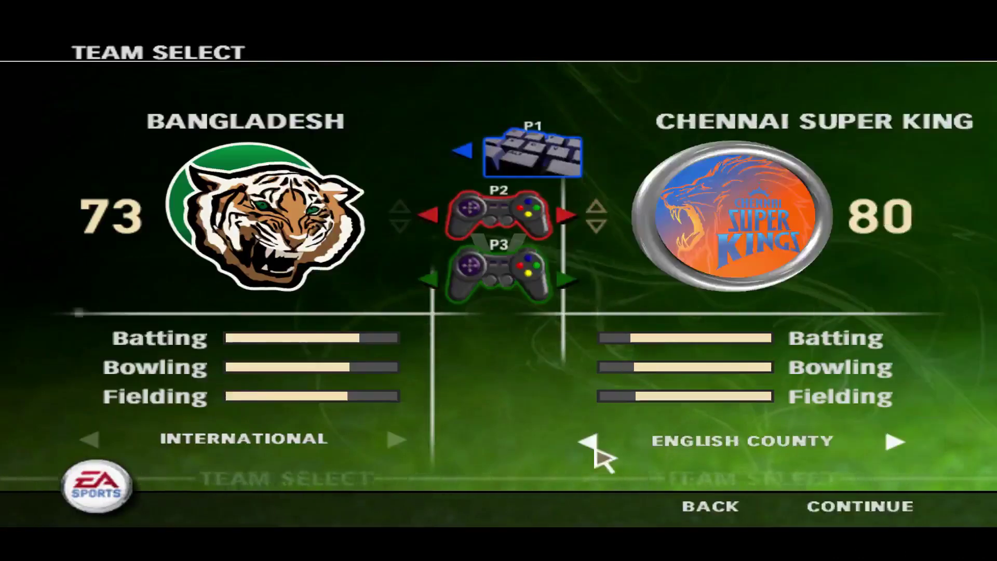
Continue past the match conditions to view the Chennai Super King player selections, and go back.
{"action": "left_click", "coordinate": [847, 513]}
{"action": "left_click", "coordinate": [852, 511]}
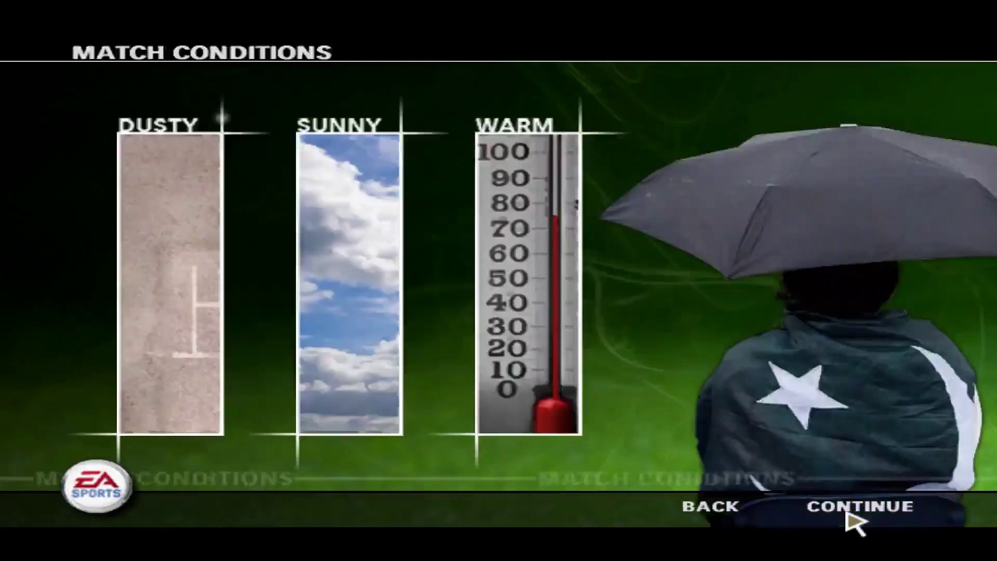
{"action": "left_click", "coordinate": [854, 512]}
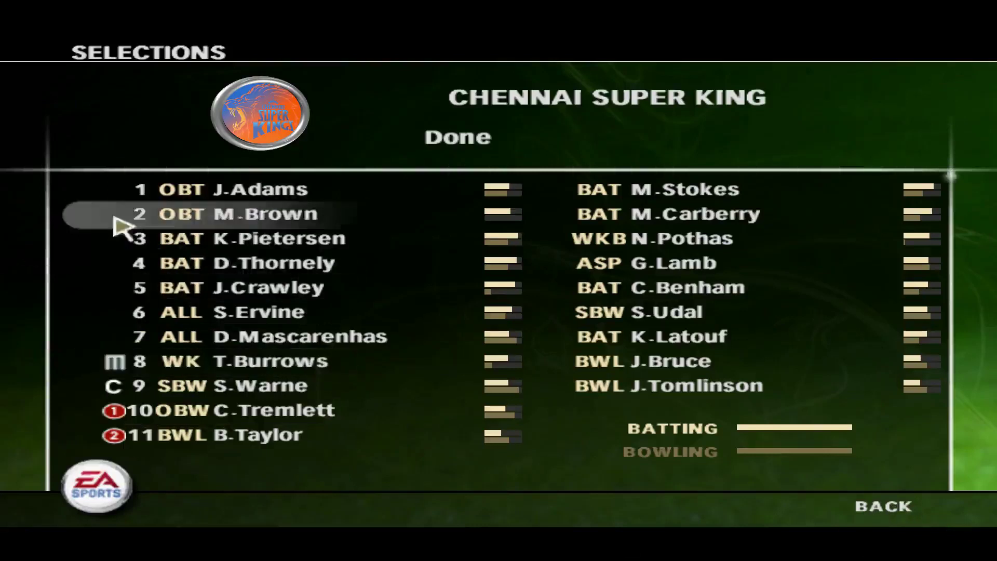
{"action": "left_click", "coordinate": [883, 527]}
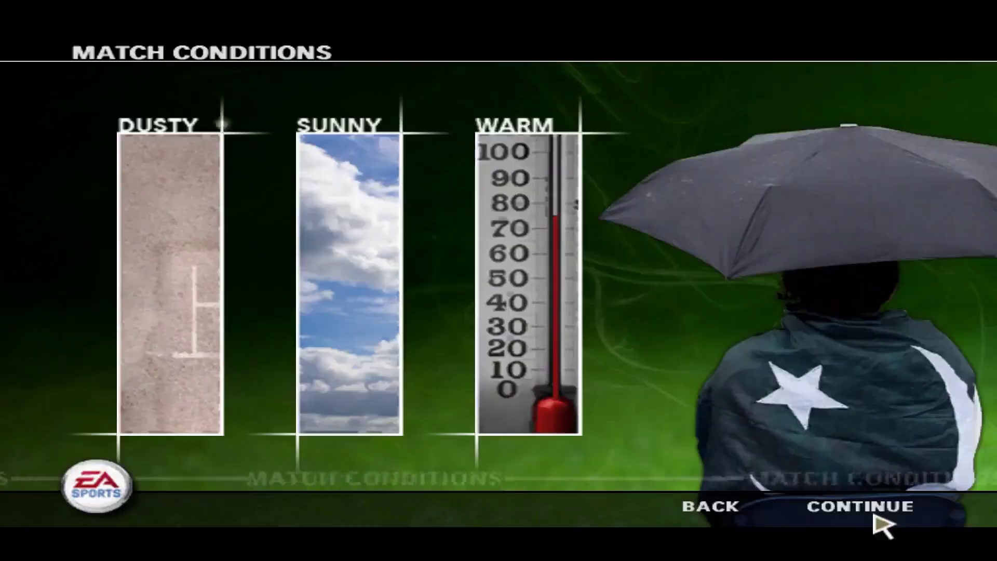
Switch to Player Editor07 and look over the list of players.
{"action": "key", "text": "super"}
{"action": "left_click", "coordinate": [556, 5]}
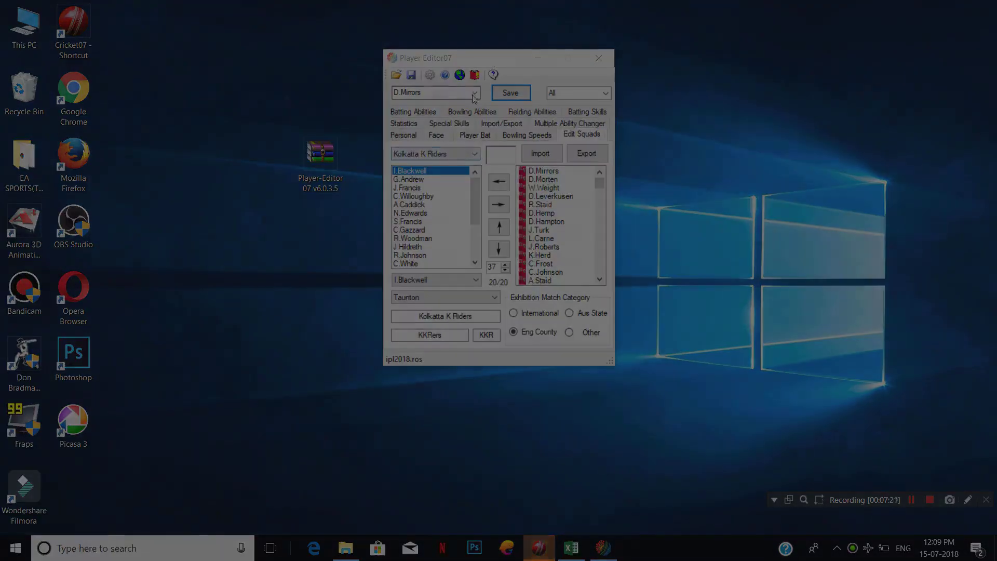
{"action": "left_click", "coordinate": [474, 92]}
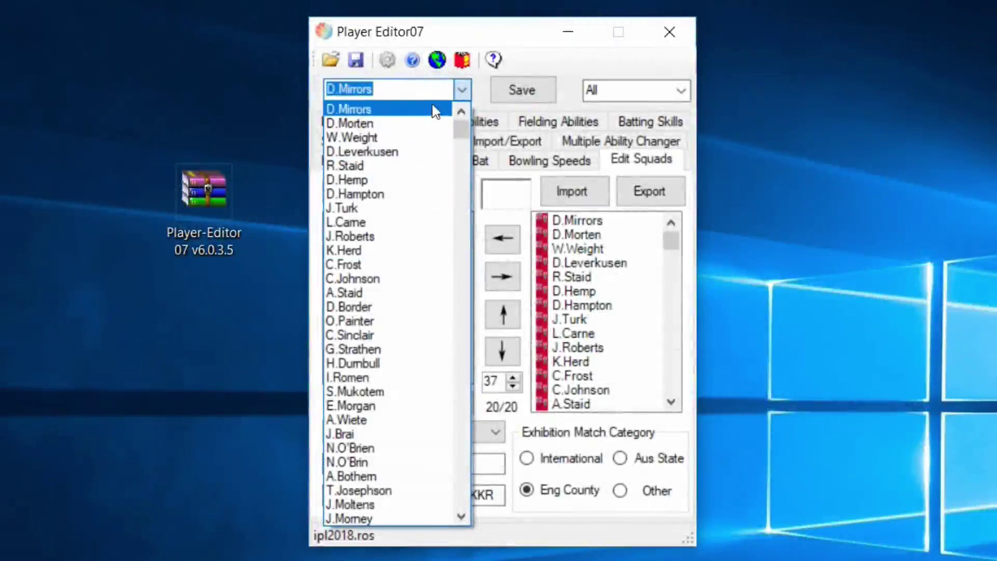
{"action": "left_click", "coordinate": [432, 104]}
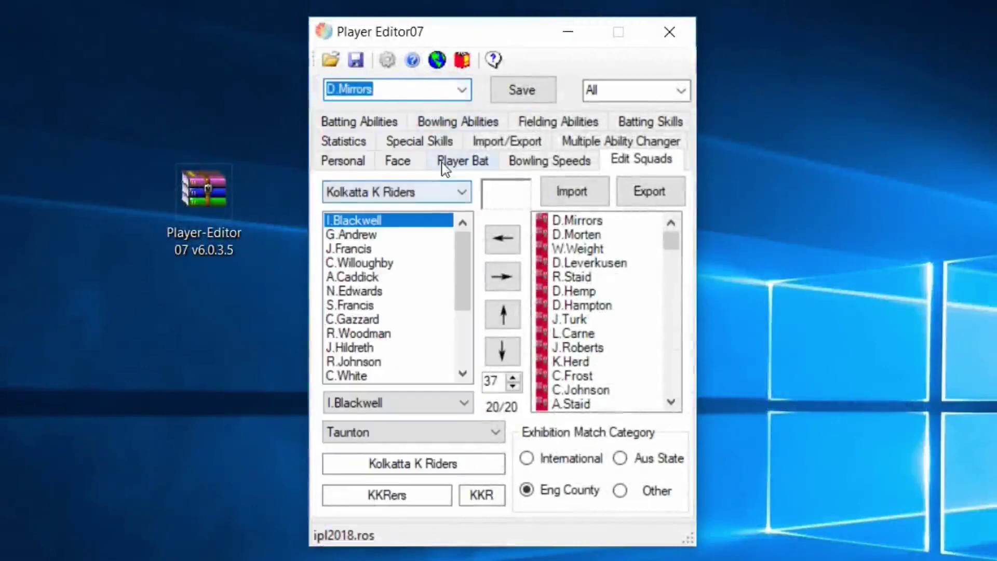
Choose the Chennai Super King squad for editing.
{"action": "left_click", "coordinate": [426, 193]}
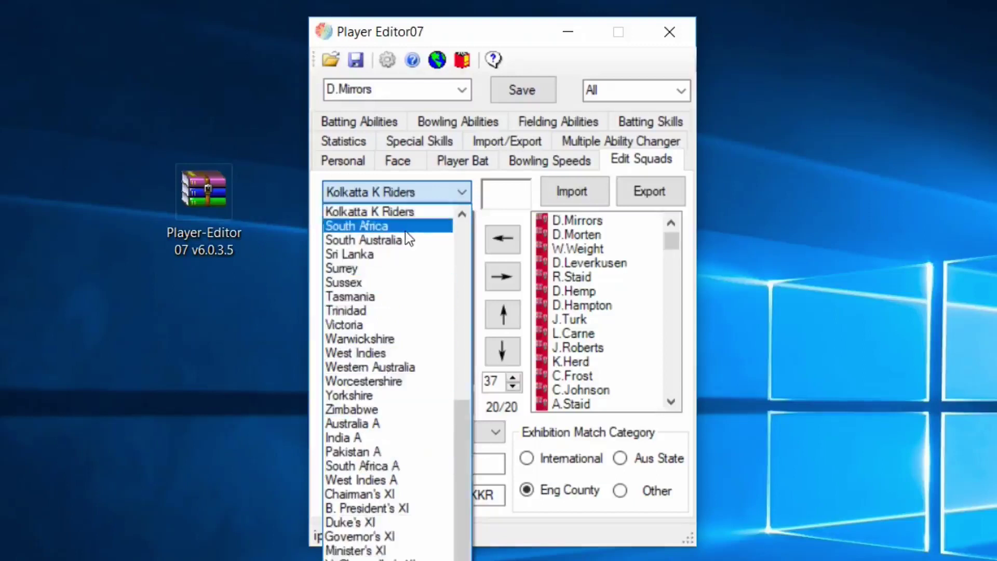
{"action": "key", "text": "c"}
{"action": "key", "text": "c"}
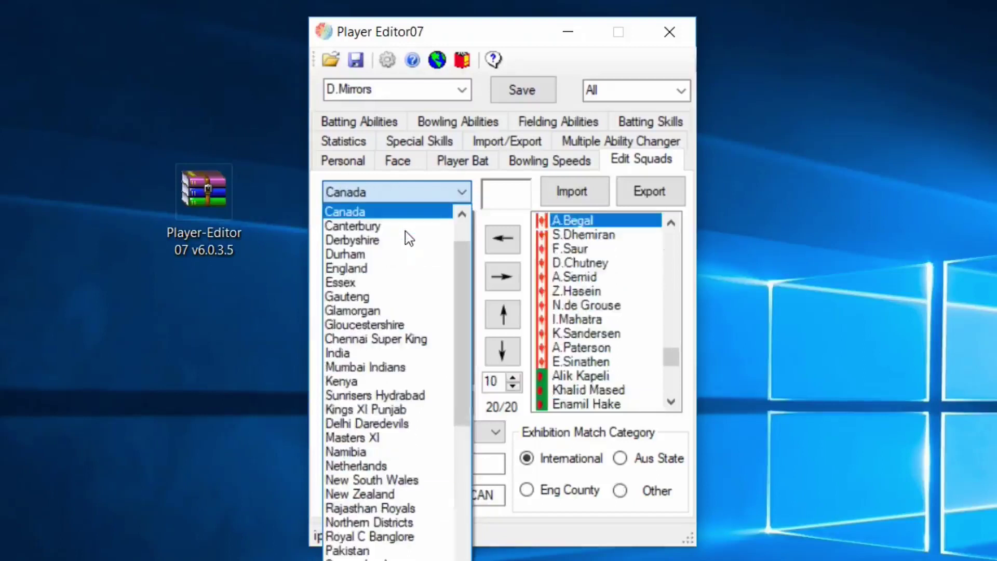
{"action": "key", "text": "c"}
{"action": "key", "text": "c"}
{"action": "left_click", "coordinate": [419, 344]}
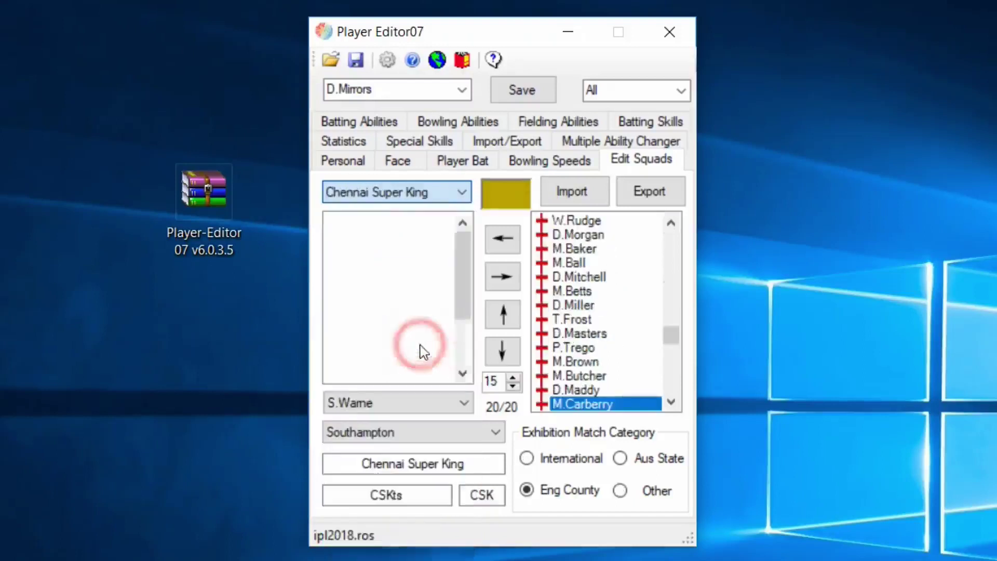
Set the Chennai Super King squad's colour to red from the basic colours.
{"action": "left_click", "coordinate": [513, 192]}
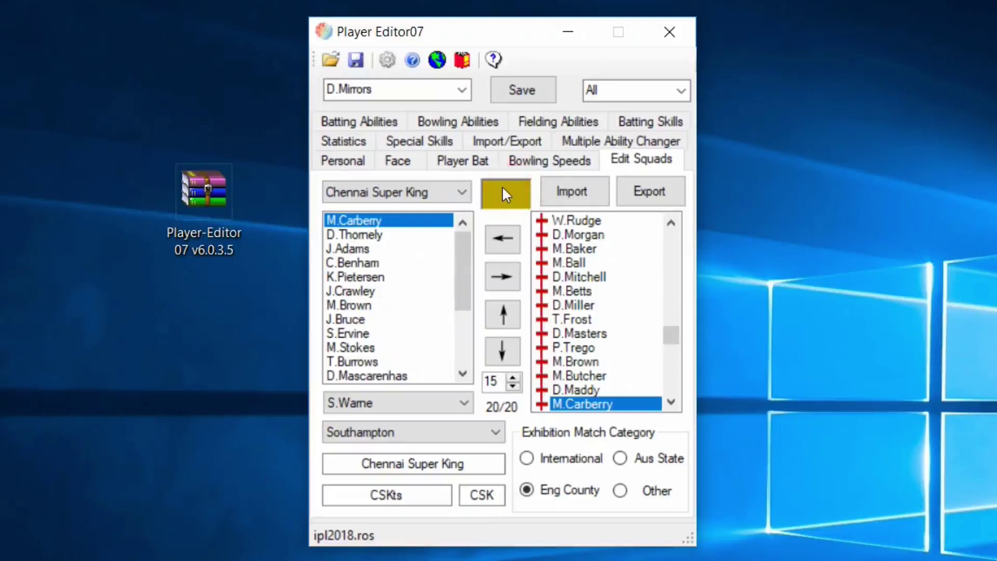
{"action": "left_click", "coordinate": [503, 192]}
{"action": "left_click", "coordinate": [402, 203]}
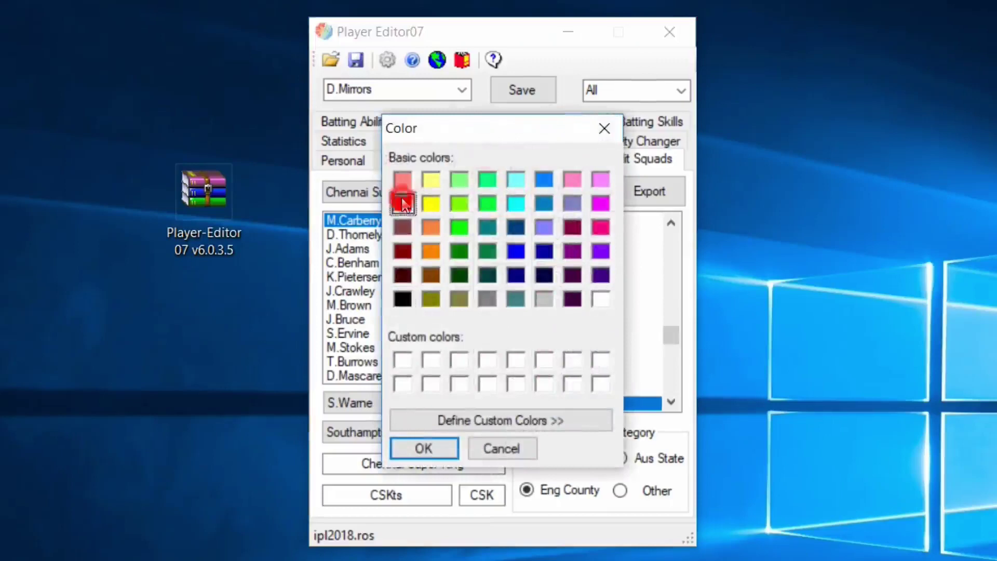
{"action": "left_click", "coordinate": [424, 446]}
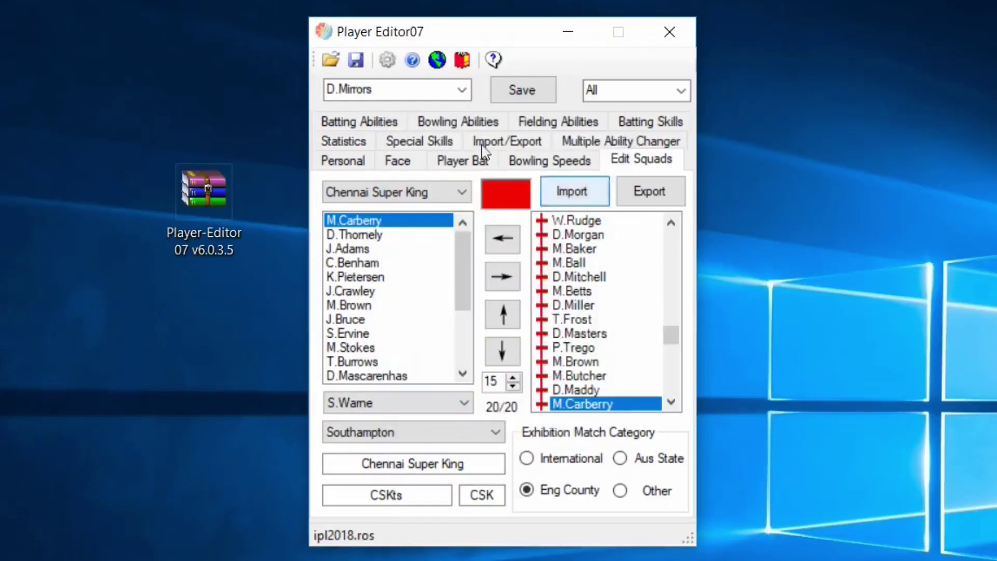
Set the Chennai Super King squad's colour to blue from the basic colours.
{"action": "left_click", "coordinate": [506, 200]}
{"action": "left_click", "coordinate": [521, 253]}
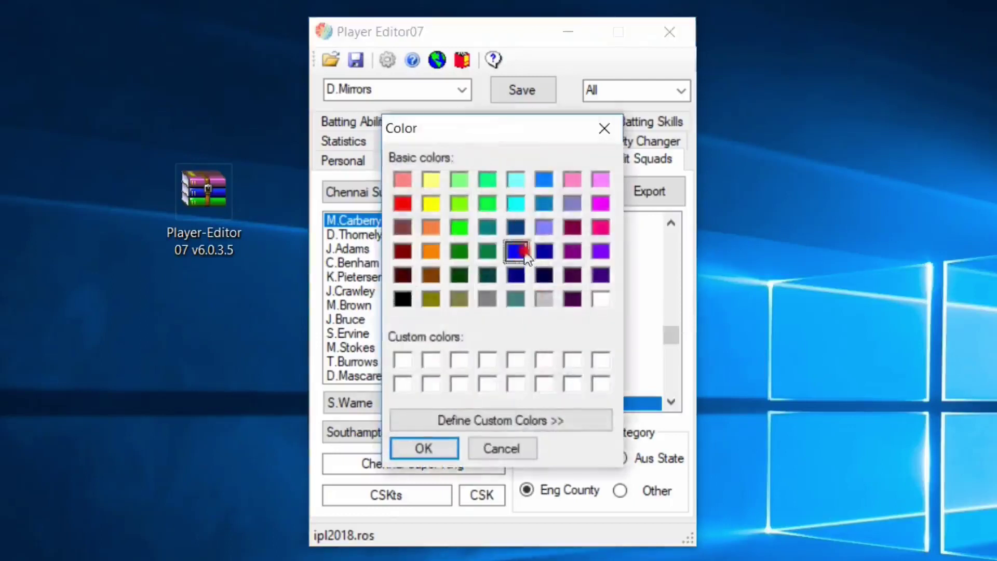
{"action": "left_click", "coordinate": [423, 449]}
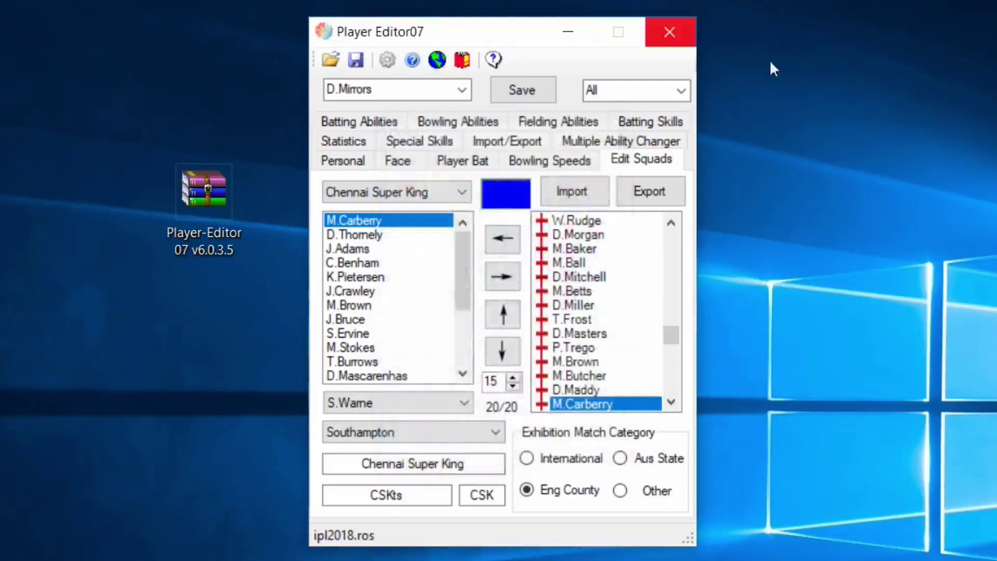
{"action": "right_click", "coordinate": [807, 27]}
{"action": "left_click", "coordinate": [862, 94]}
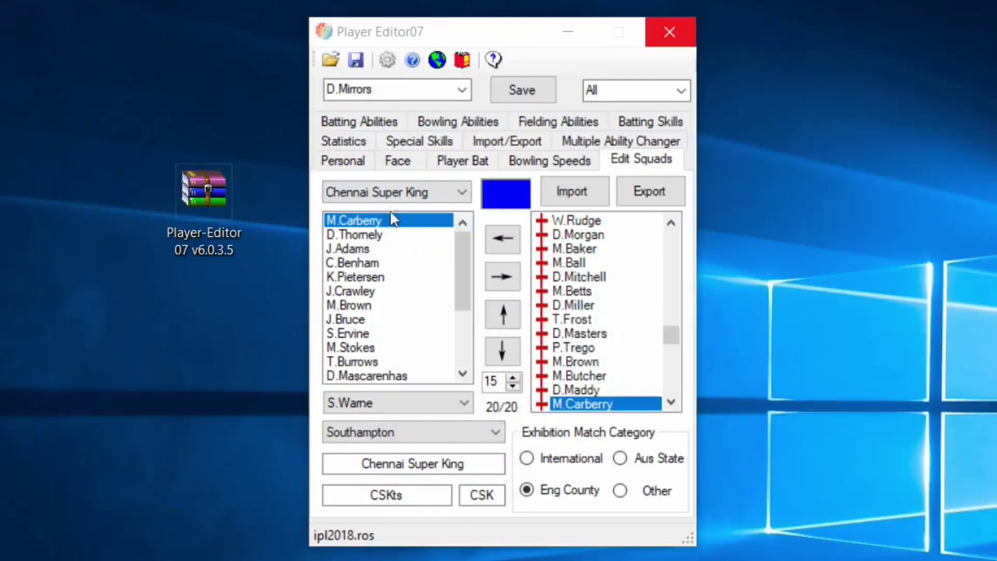
Open the personal details of the current player and select the contents of the name field.
{"action": "left_click", "coordinate": [410, 89]}
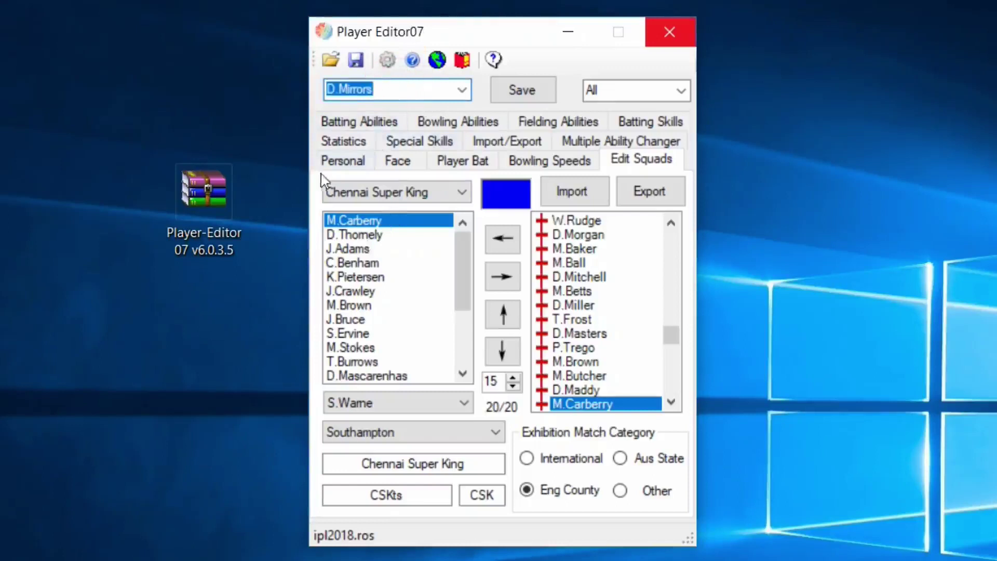
{"action": "left_click", "coordinate": [332, 163]}
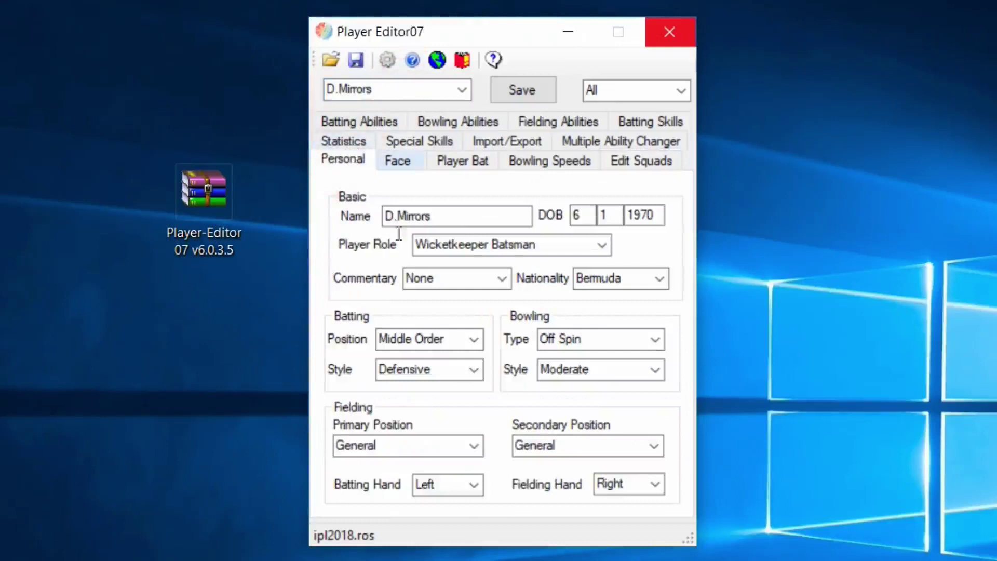
{"action": "double_click", "coordinate": [436, 217]}
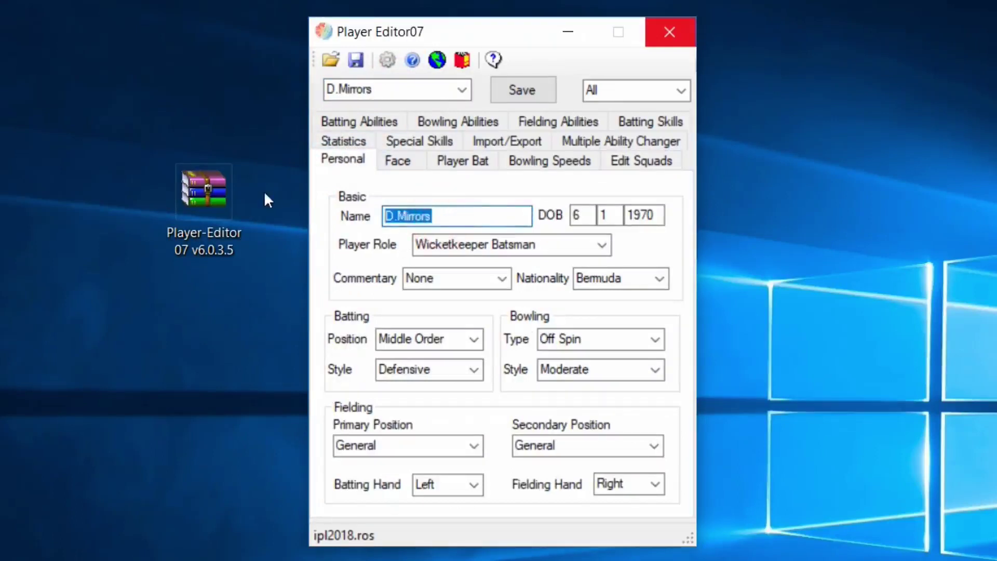
Rename the player to Shane Watson and set the player role to Batsman.
{"action": "type", "text": "Shan e"}
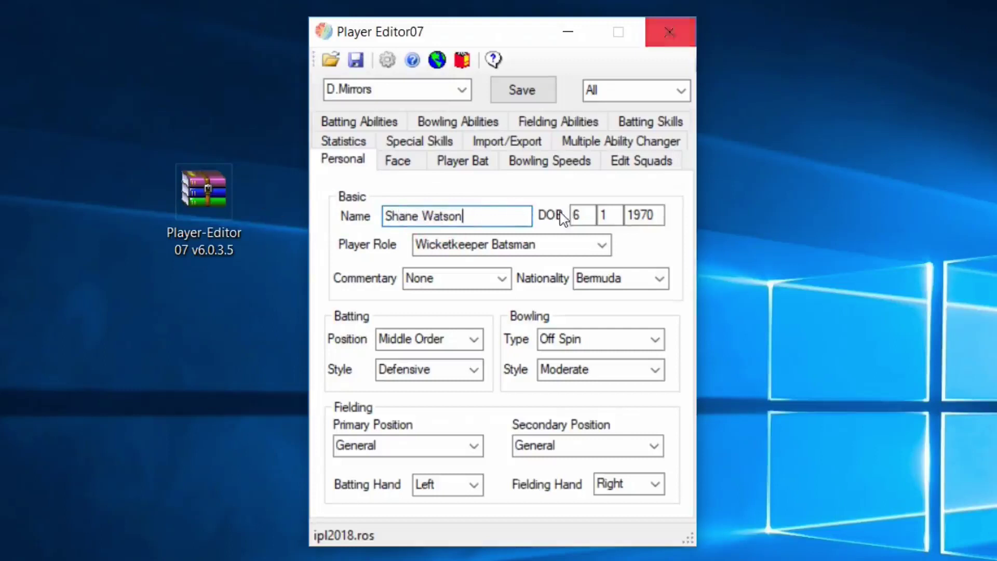
{"action": "left_click", "coordinate": [602, 245]}
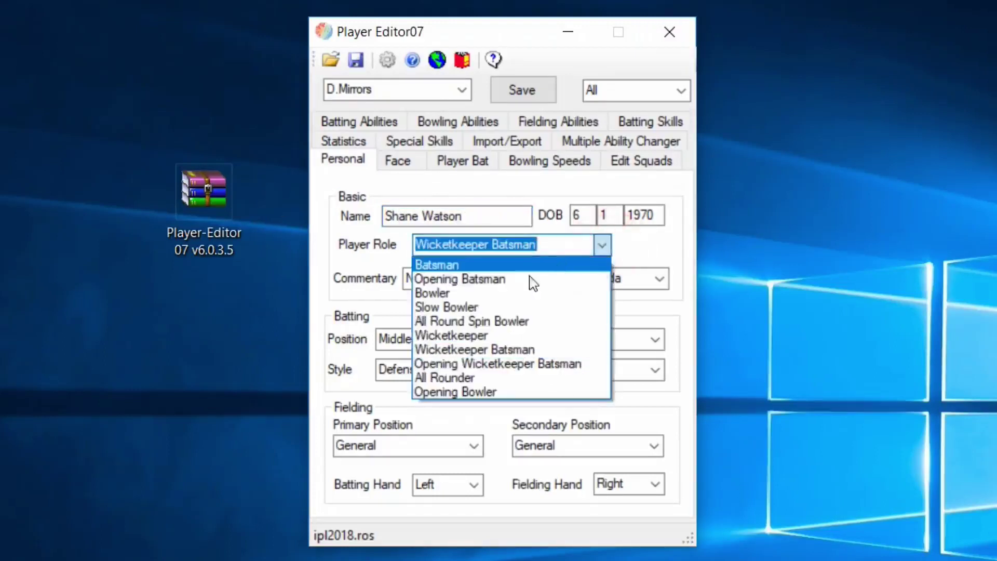
{"action": "left_click", "coordinate": [537, 264]}
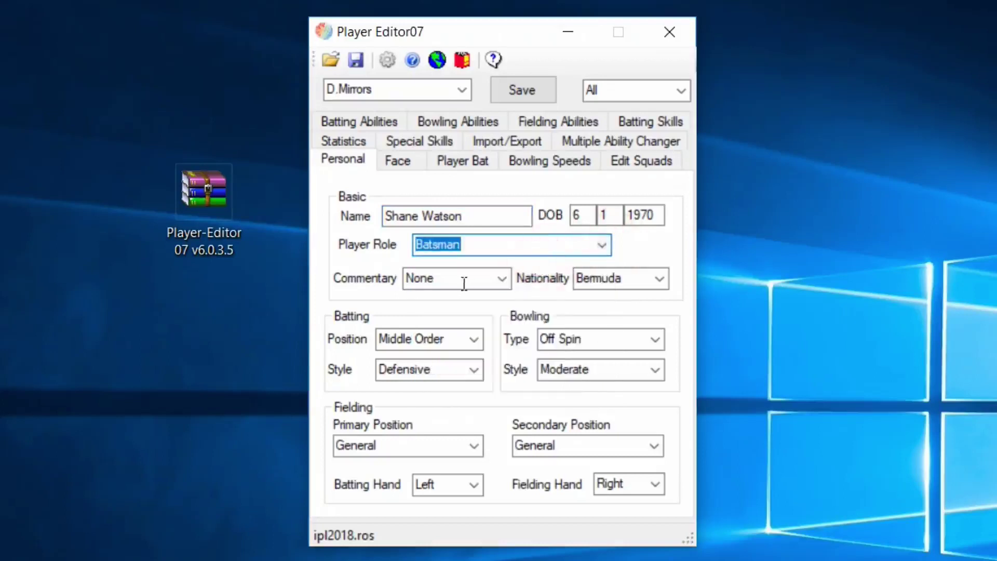
Set Shane Watson's commentary name to Shantry and his nationality to Australian.
{"action": "left_click", "coordinate": [500, 279]}
{"action": "type", "text": "s"}
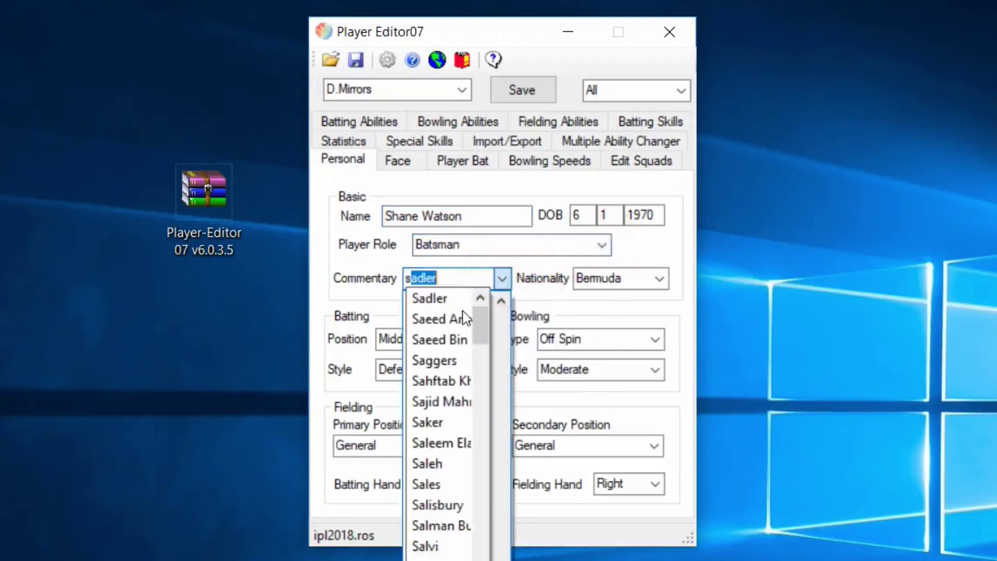
{"action": "type", "text": "ha"}
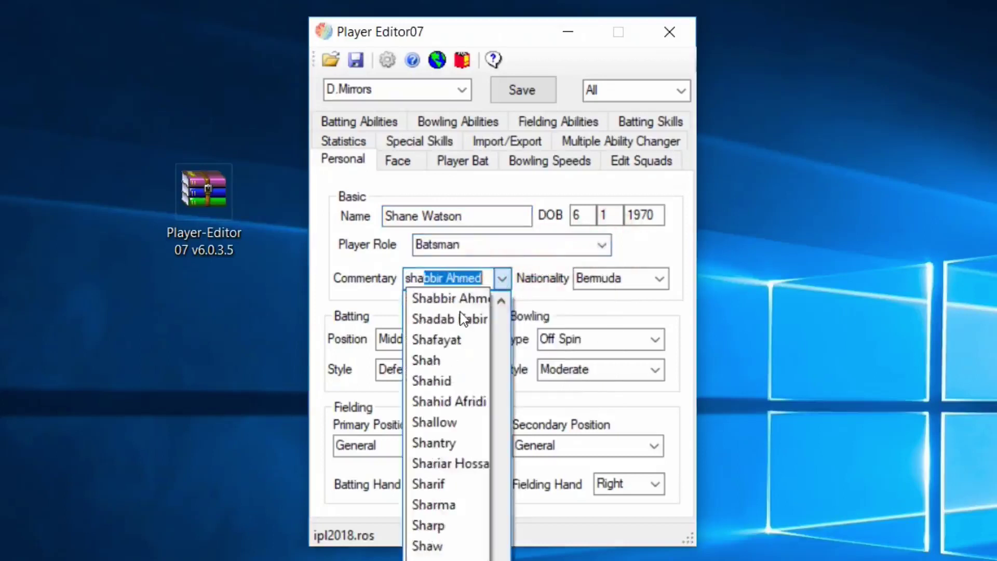
{"action": "type", "text": "ntry"}
{"action": "left_click", "coordinate": [457, 297]}
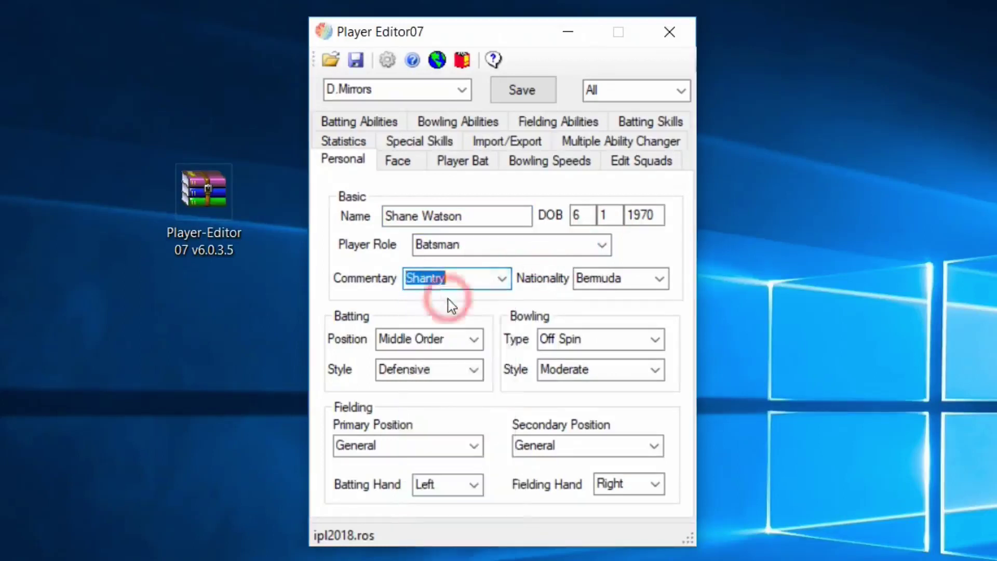
{"action": "left_click", "coordinate": [658, 279]}
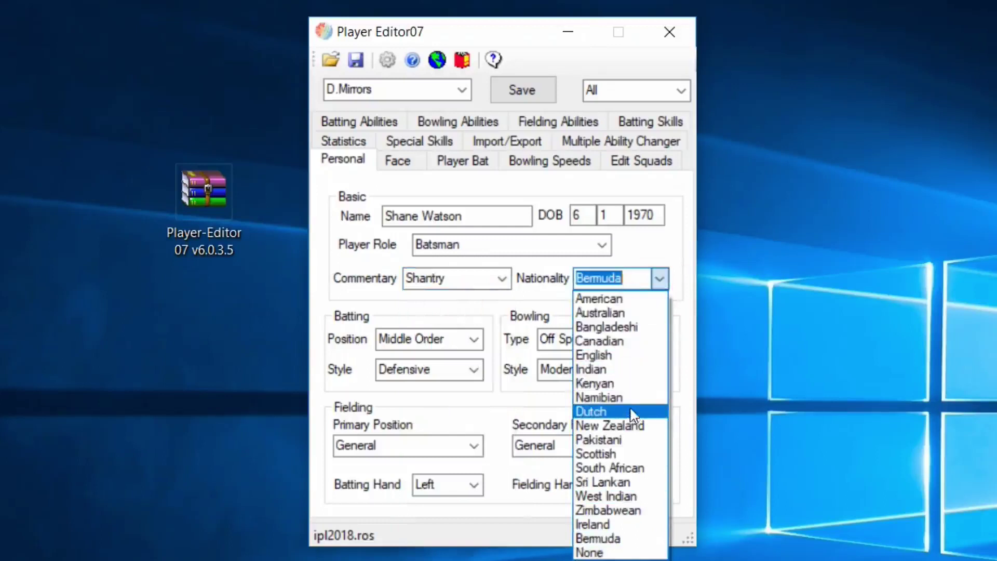
{"action": "left_click", "coordinate": [640, 314]}
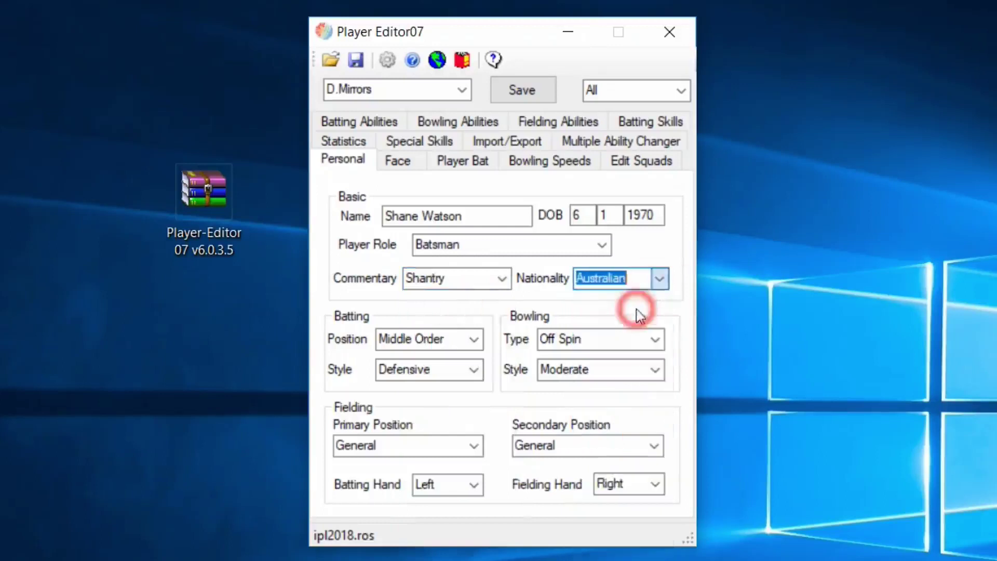
Set the batting position to Opener and the batting style to Aggressive, keeping Off Spin as the bowling type.
{"action": "left_click", "coordinate": [472, 340]}
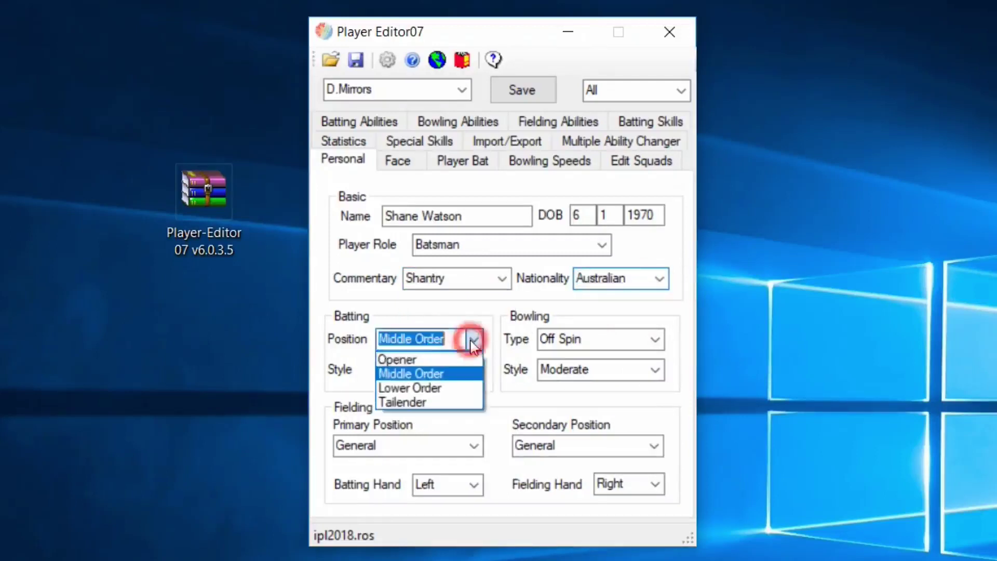
{"action": "left_click", "coordinate": [447, 360]}
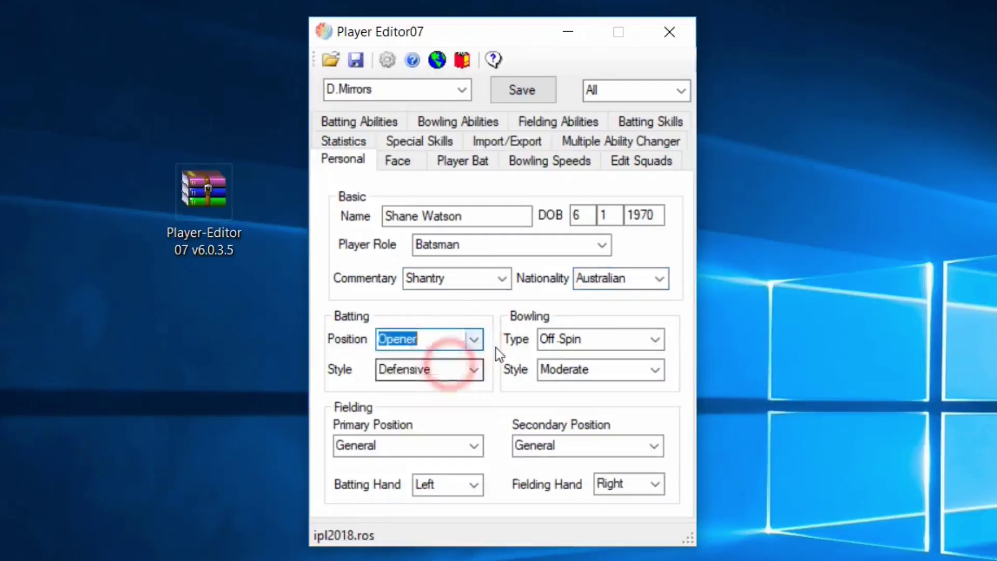
{"action": "left_click", "coordinate": [655, 344]}
{"action": "left_click", "coordinate": [576, 457]}
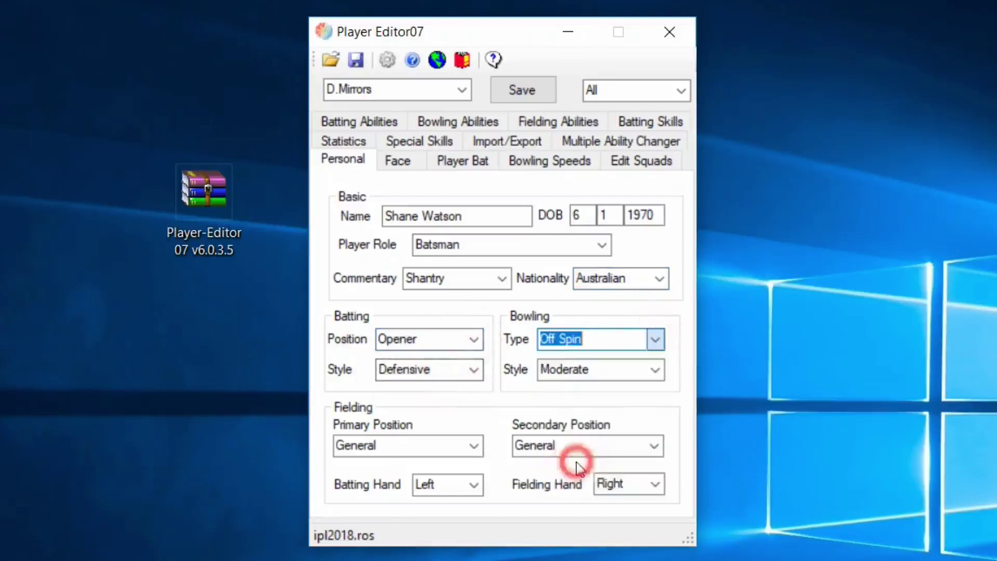
{"action": "left_click", "coordinate": [473, 372]}
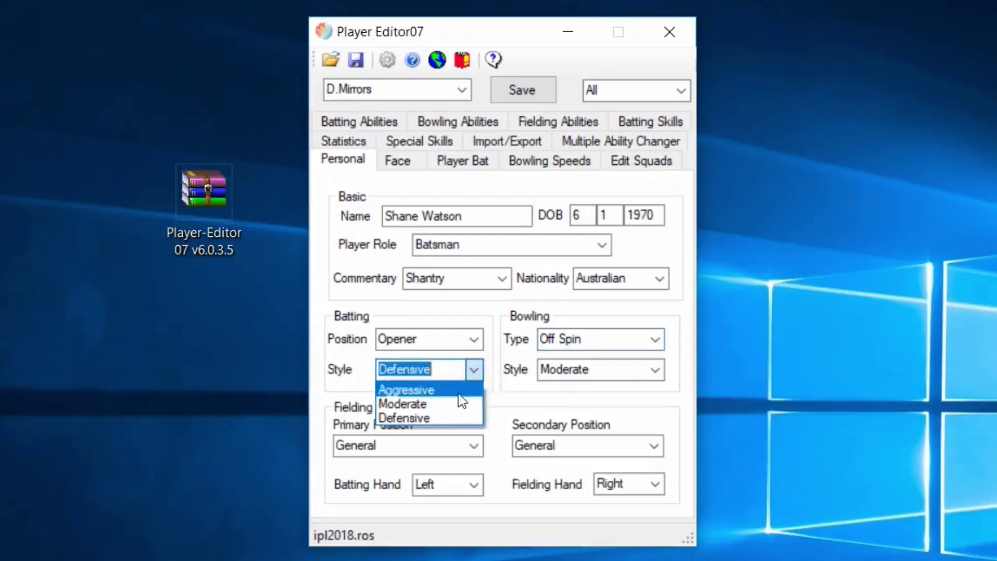
{"action": "left_click", "coordinate": [460, 393]}
Try Aggressive as the bowling style and return it to Moderate.
{"action": "left_click", "coordinate": [655, 369]}
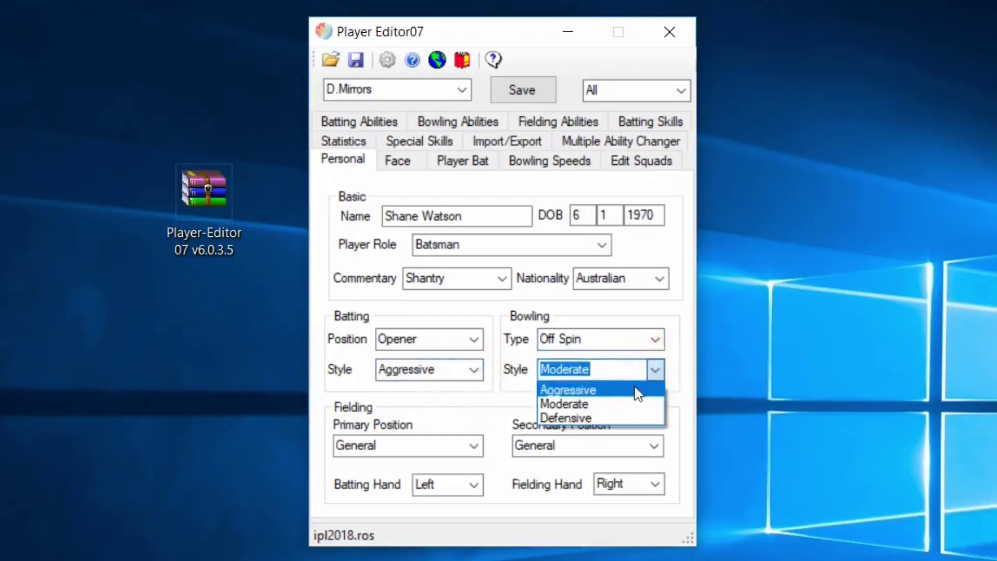
{"action": "left_click", "coordinate": [638, 388]}
{"action": "left_click", "coordinate": [655, 370]}
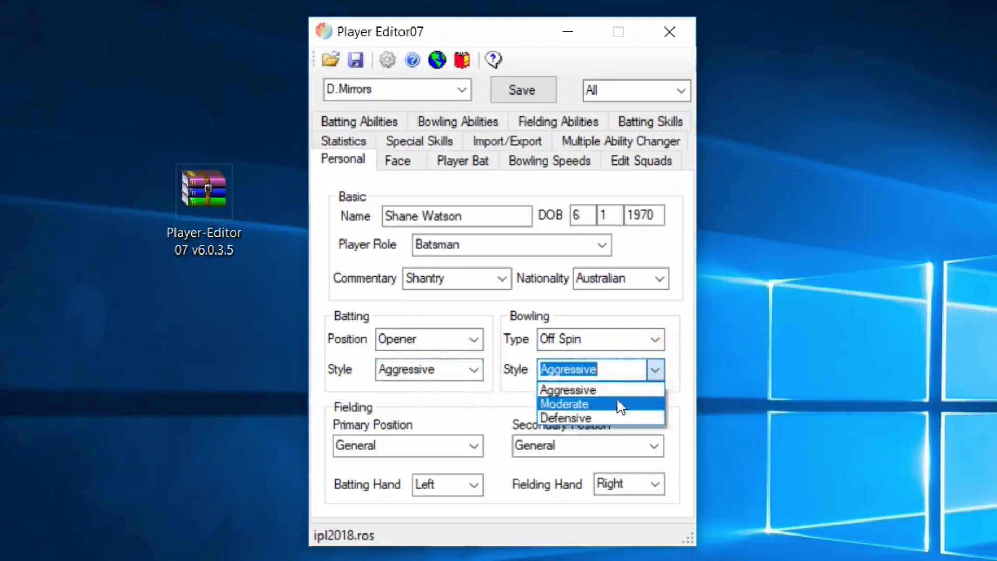
{"action": "left_click", "coordinate": [618, 404]}
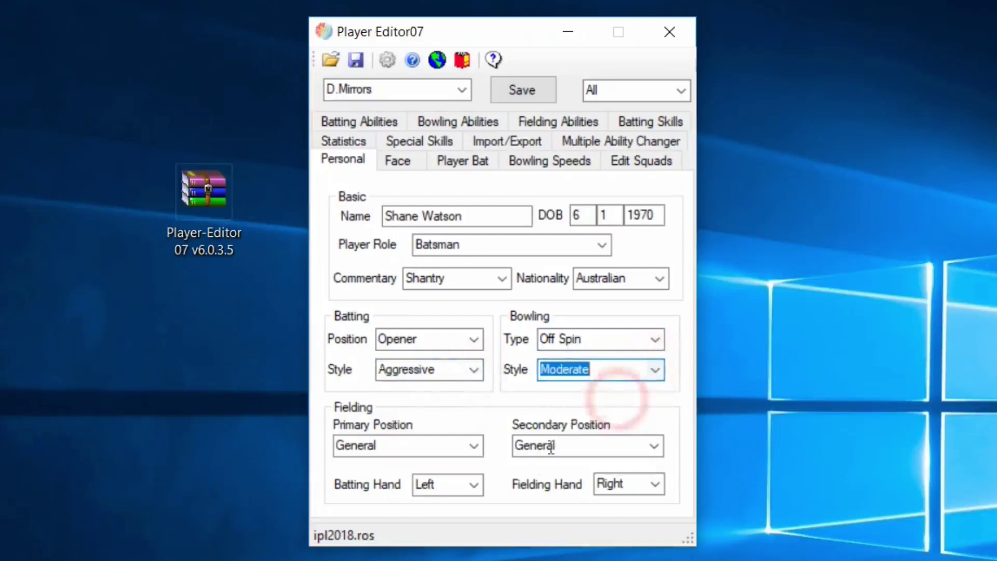
Set the primary and secondary fielding positions to Slip and the batting hand to Right.
{"action": "left_click", "coordinate": [474, 445]}
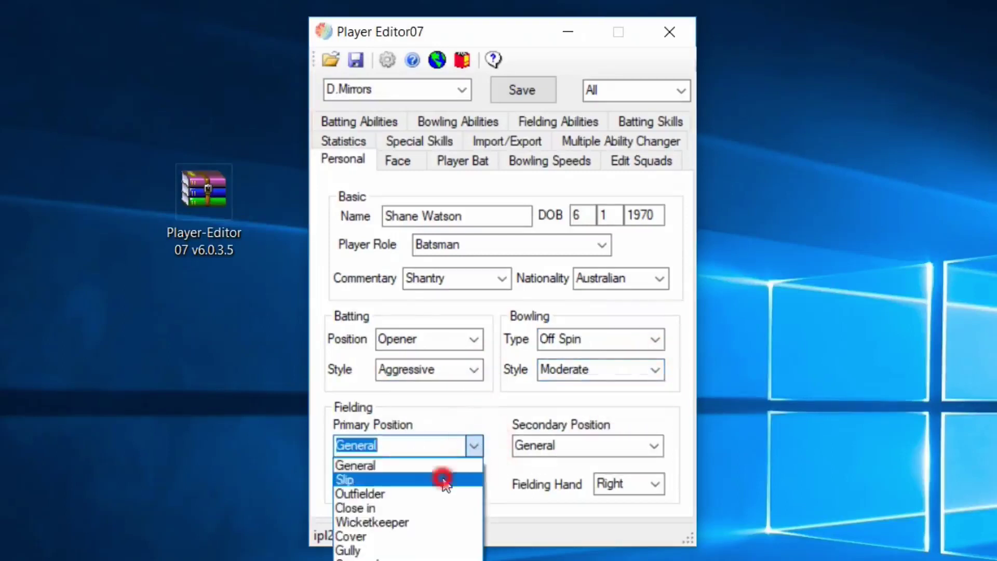
{"action": "left_click", "coordinate": [444, 476]}
{"action": "left_click", "coordinate": [653, 445]}
{"action": "left_click", "coordinate": [592, 476]}
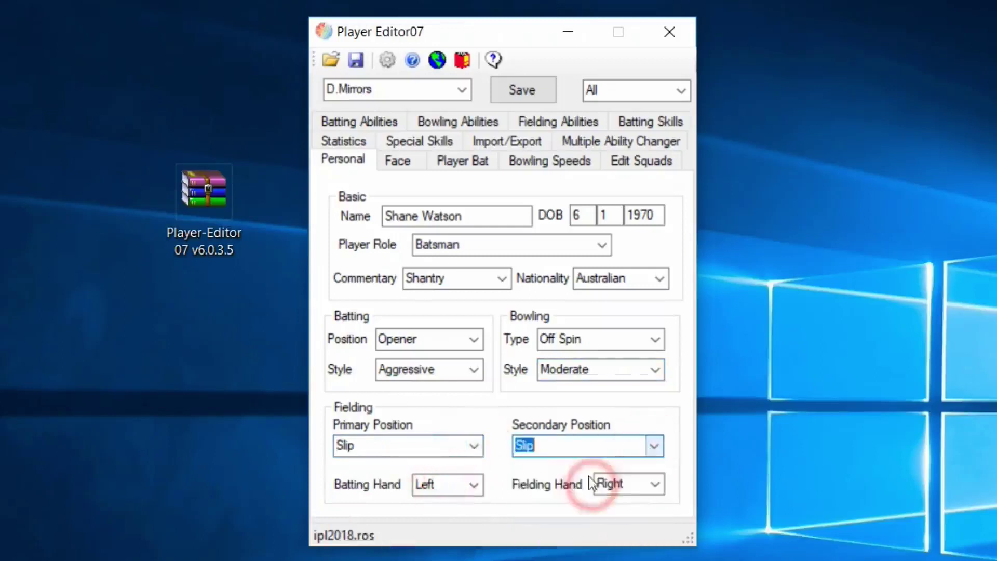
{"action": "left_click", "coordinate": [473, 485]}
{"action": "left_click", "coordinate": [460, 503]}
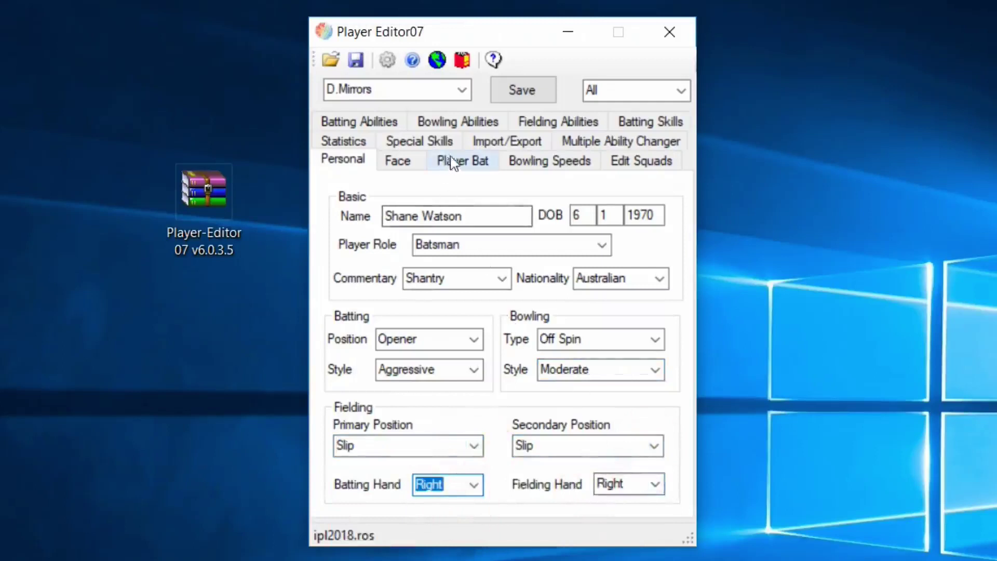
Go through the date of birth fields without editing them and save the player's personal details.
{"action": "double_click", "coordinate": [578, 215]}
{"action": "double_click", "coordinate": [603, 215]}
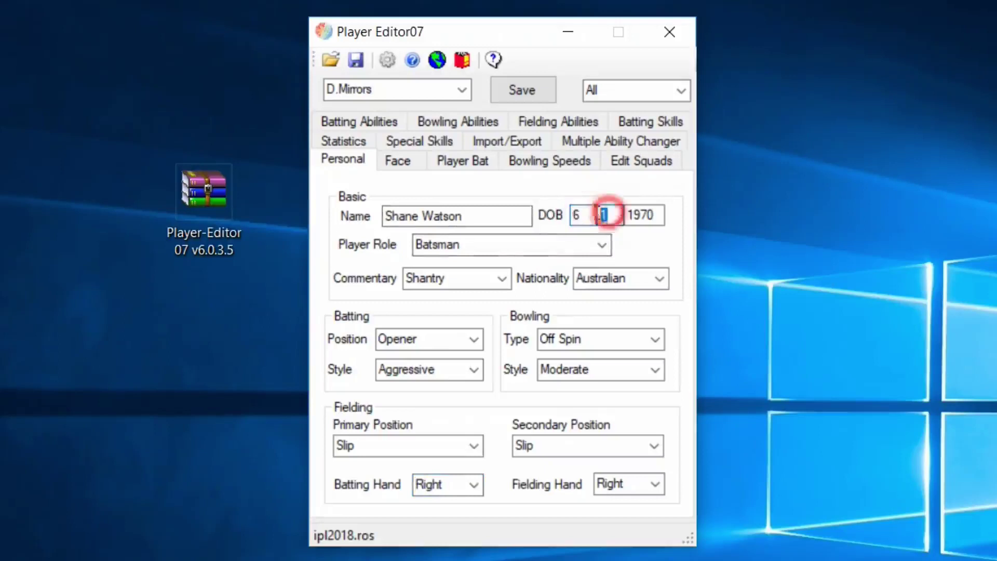
{"action": "double_click", "coordinate": [659, 210]}
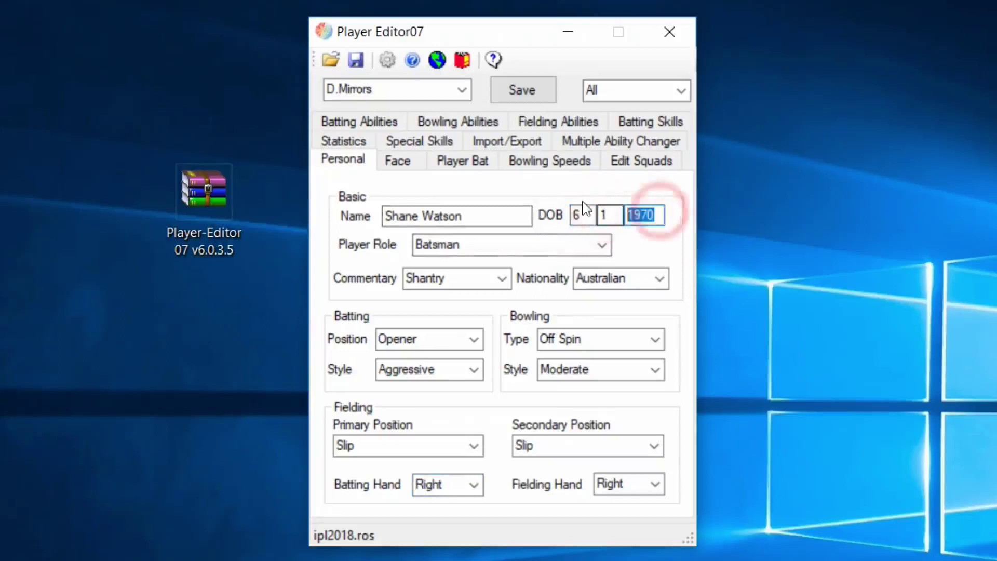
{"action": "left_click", "coordinate": [525, 91]}
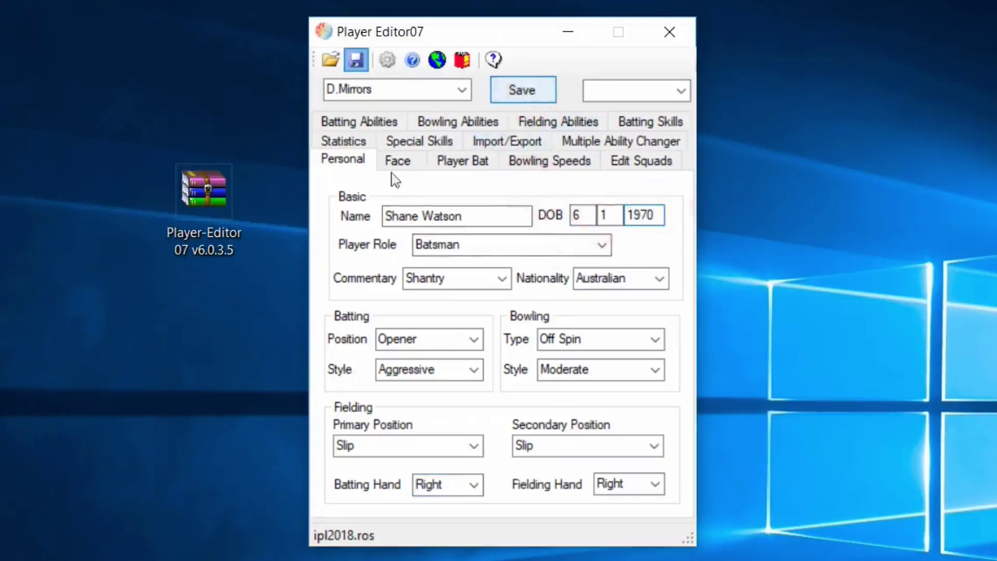
Set Shane Watson's batting abilities to Skill 96, Concentration 86, Resilience 94, Attack 100 and Defence 97.
{"action": "left_click", "coordinate": [349, 143]}
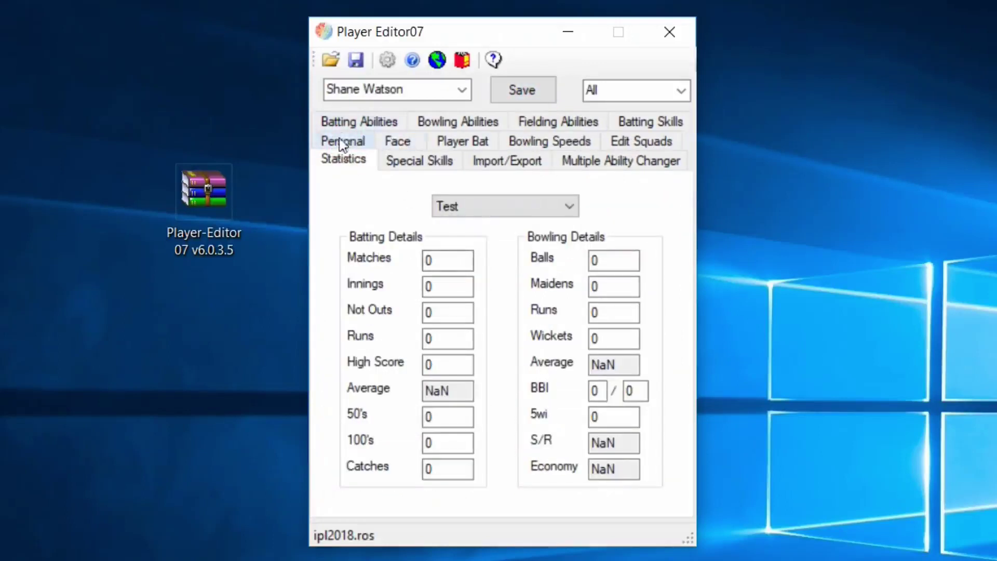
{"action": "left_click", "coordinate": [362, 127]}
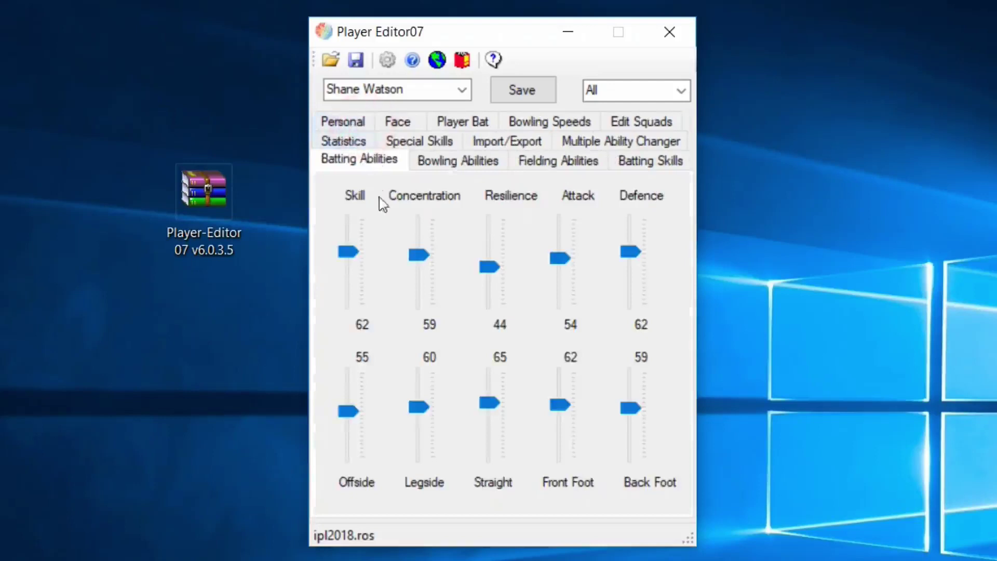
{"action": "left_click_drag", "start_coordinate": [344, 250], "coordinate": [345, 224]}
{"action": "left_click_drag", "start_coordinate": [419, 255], "coordinate": [423, 234]}
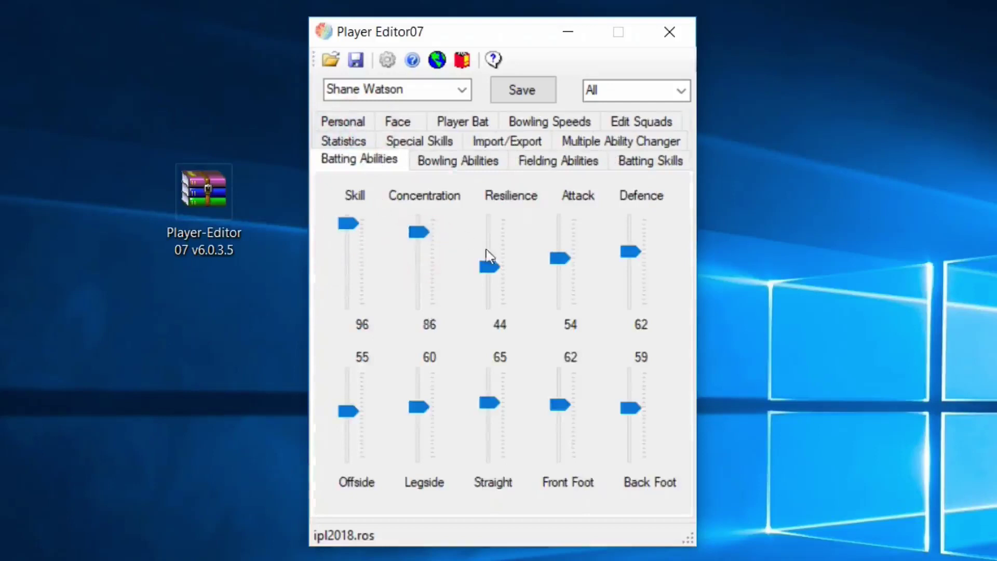
{"action": "left_click_drag", "start_coordinate": [491, 266], "coordinate": [497, 230]}
{"action": "left_click_drag", "start_coordinate": [561, 258], "coordinate": [571, 216]}
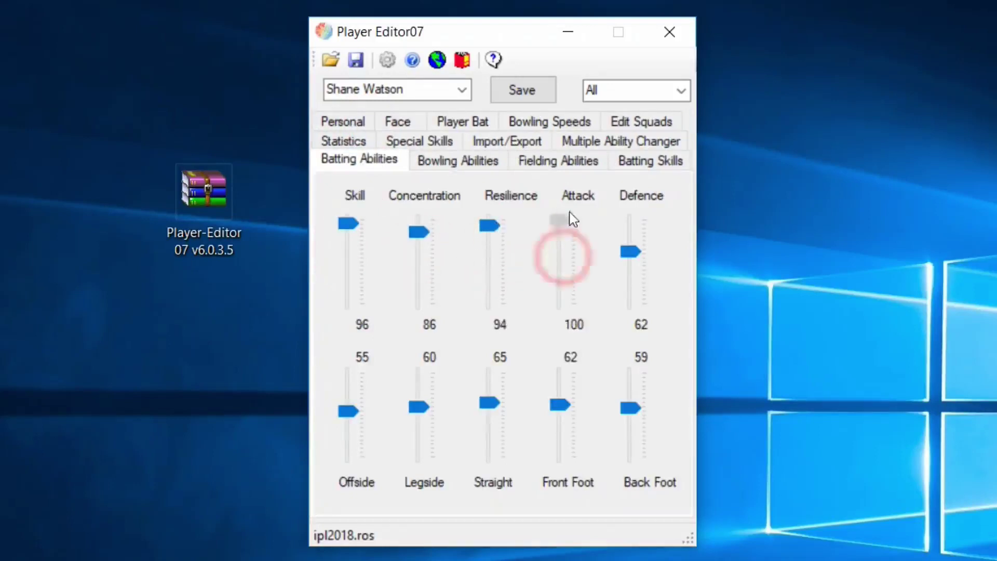
{"action": "left_click_drag", "start_coordinate": [631, 250], "coordinate": [635, 223]}
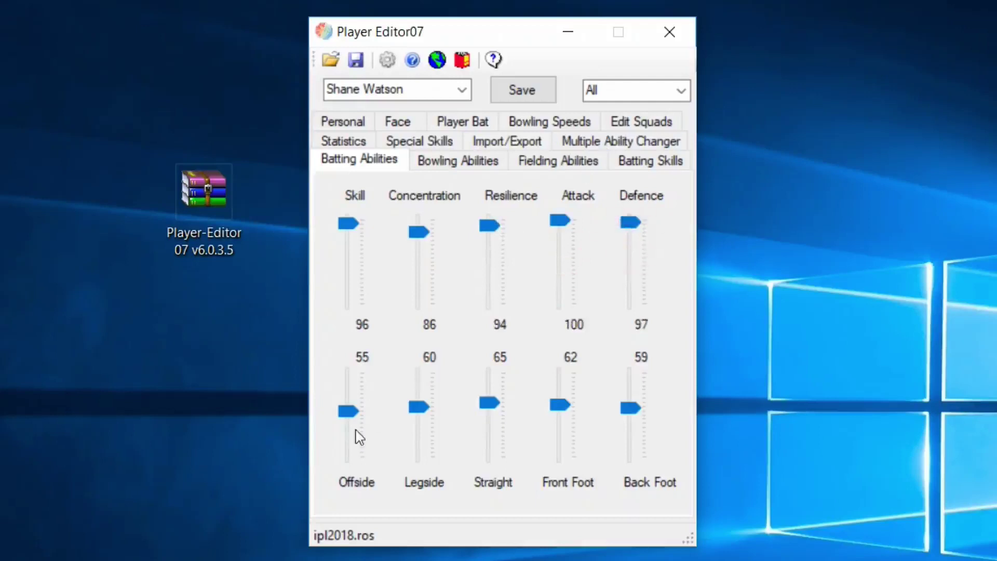
Set Offside, Legside, Straight and Back Foot to 100 and Front Foot to 94, and save the player.
{"action": "left_click_drag", "start_coordinate": [351, 421], "coordinate": [378, 362]}
{"action": "left_click_drag", "start_coordinate": [418, 408], "coordinate": [420, 369]}
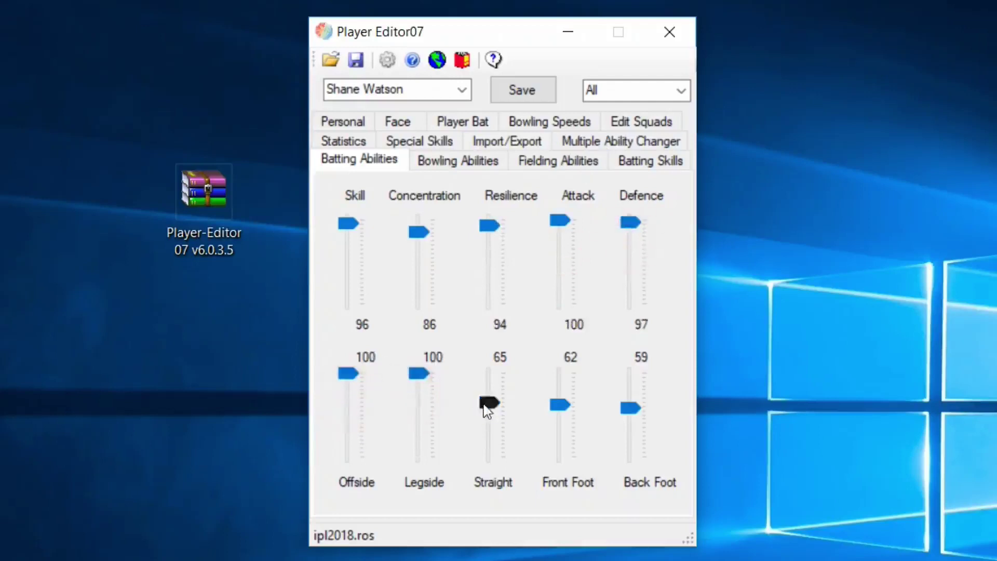
{"action": "left_click_drag", "start_coordinate": [488, 403], "coordinate": [490, 370]}
{"action": "left_click_drag", "start_coordinate": [561, 404], "coordinate": [562, 378]}
{"action": "left_click_drag", "start_coordinate": [631, 408], "coordinate": [631, 371]}
{"action": "left_click", "coordinate": [509, 91]}
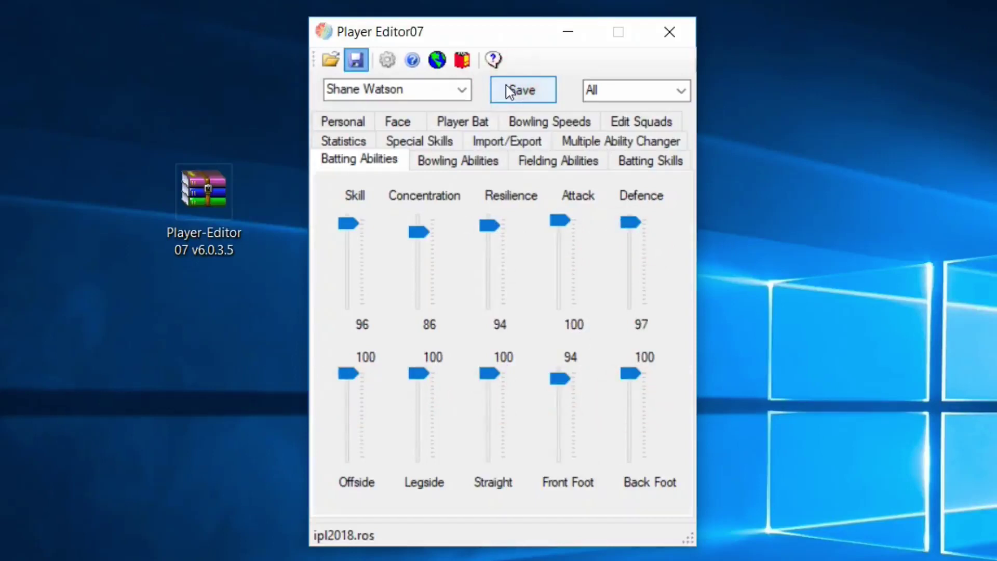
Review Shane Watson's statistics, personal details, face, bat and bowling speed settings, and view the Chennai Super King squad.
{"action": "left_click", "coordinate": [350, 148]}
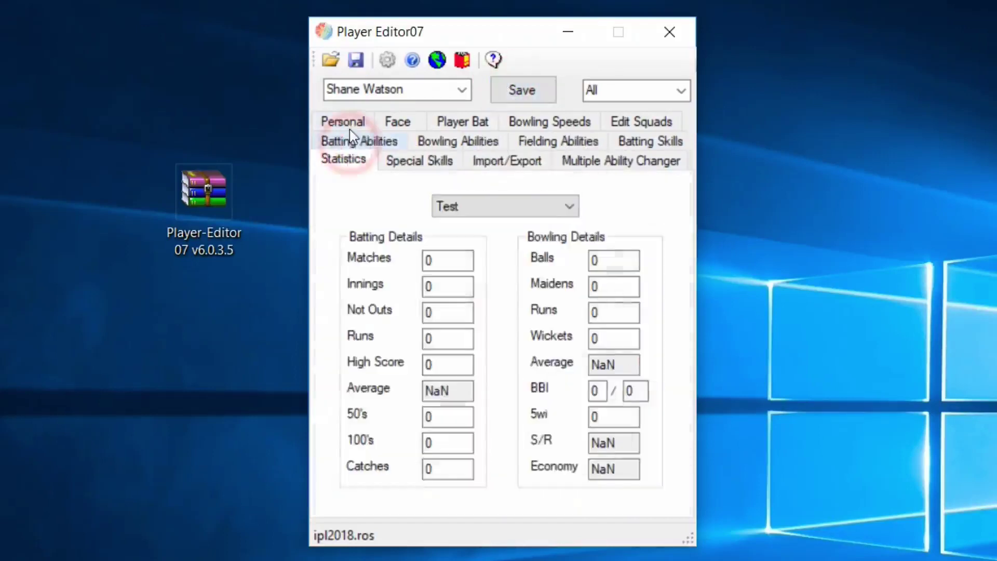
{"action": "left_click", "coordinate": [343, 121]}
{"action": "left_click", "coordinate": [403, 162]}
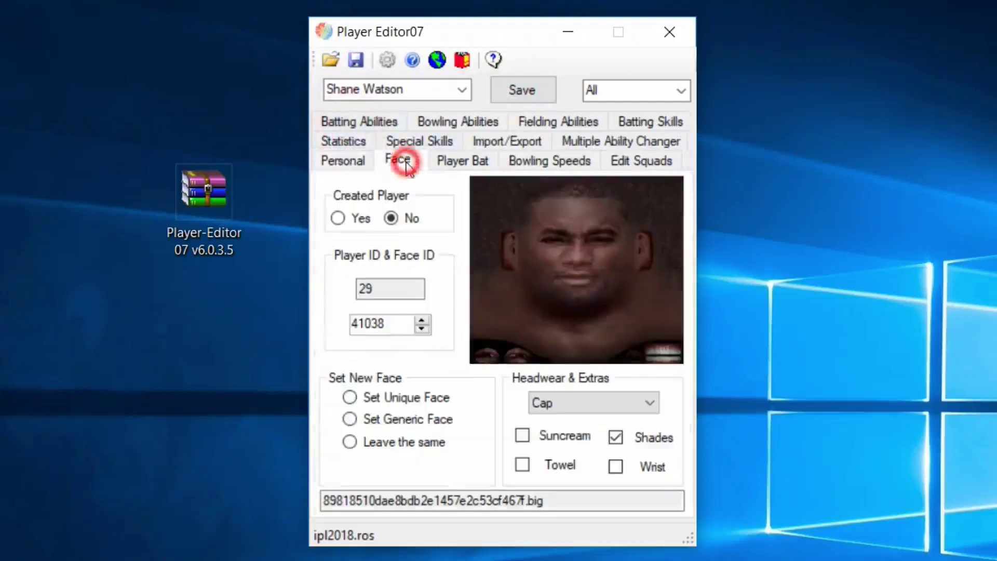
{"action": "left_click", "coordinate": [363, 168]}
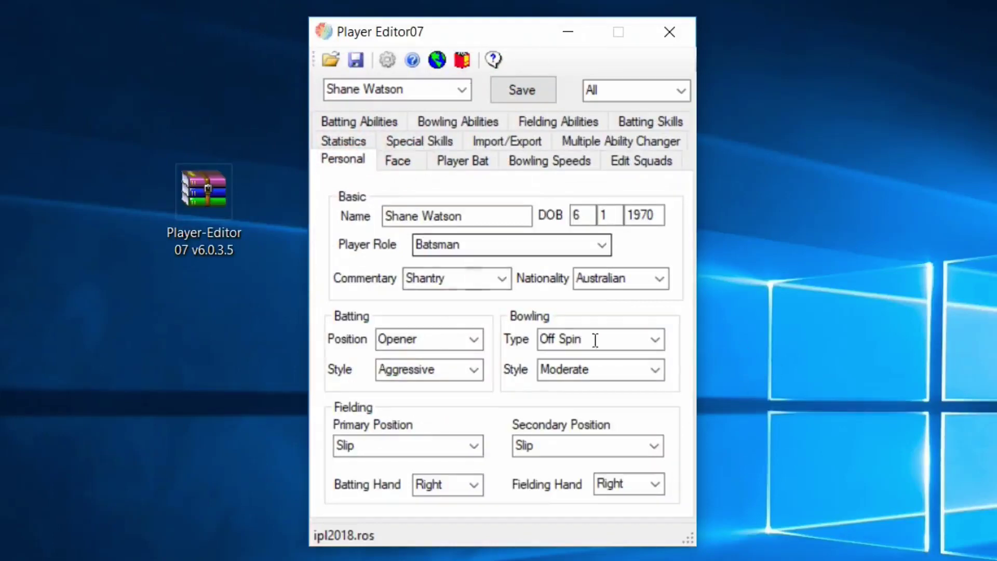
{"action": "left_click", "coordinate": [407, 160]}
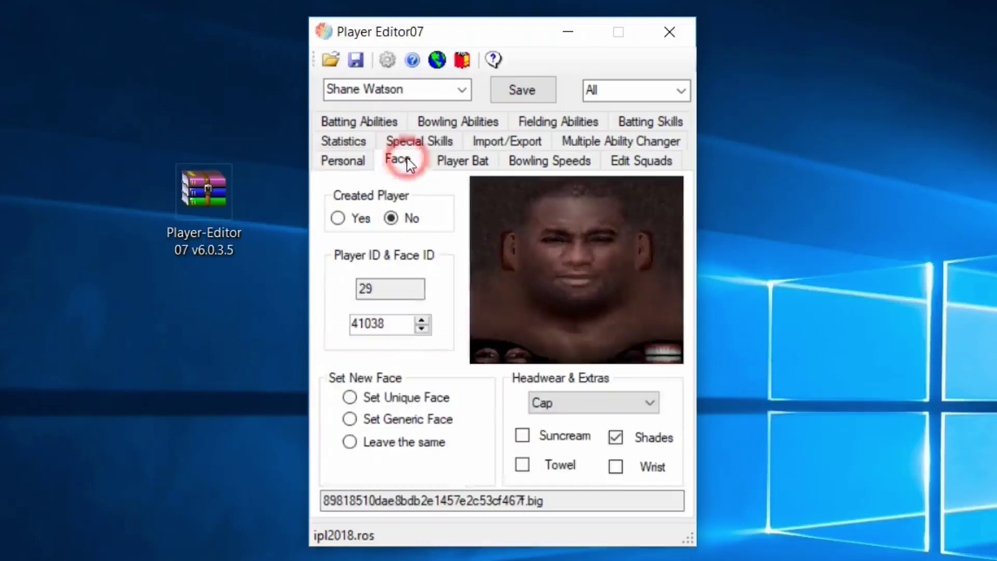
{"action": "left_click", "coordinate": [458, 164]}
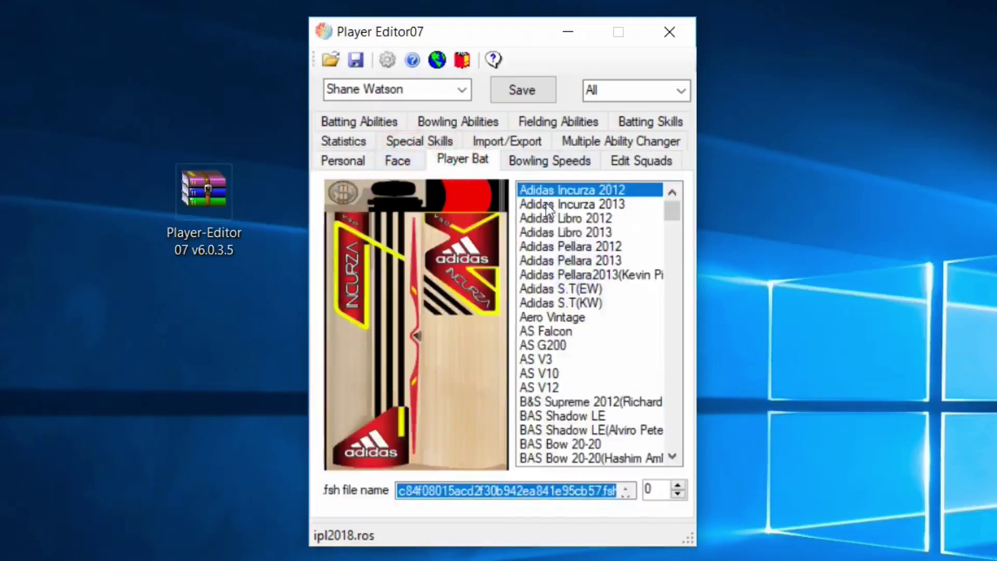
{"action": "left_click", "coordinate": [529, 165]}
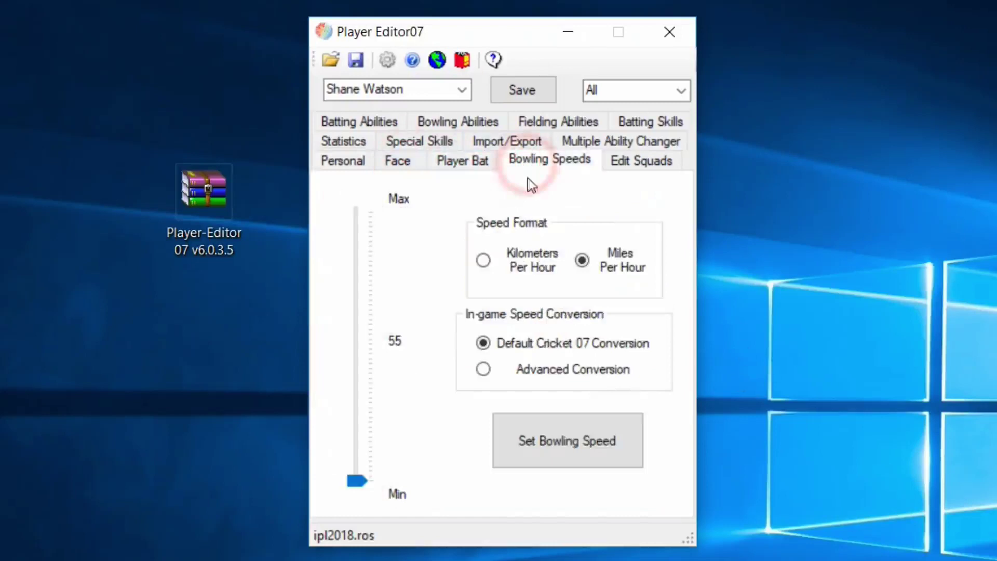
{"action": "left_click", "coordinate": [659, 164]}
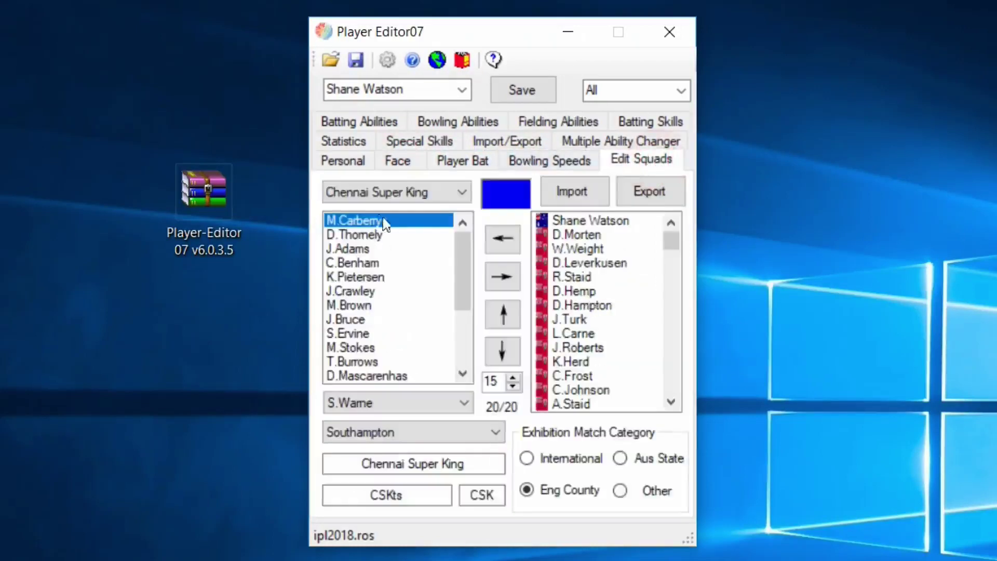
Filter the available players to Australia and remove M.Carberry from the Chennai Super King squad.
{"action": "left_click", "coordinate": [649, 88]}
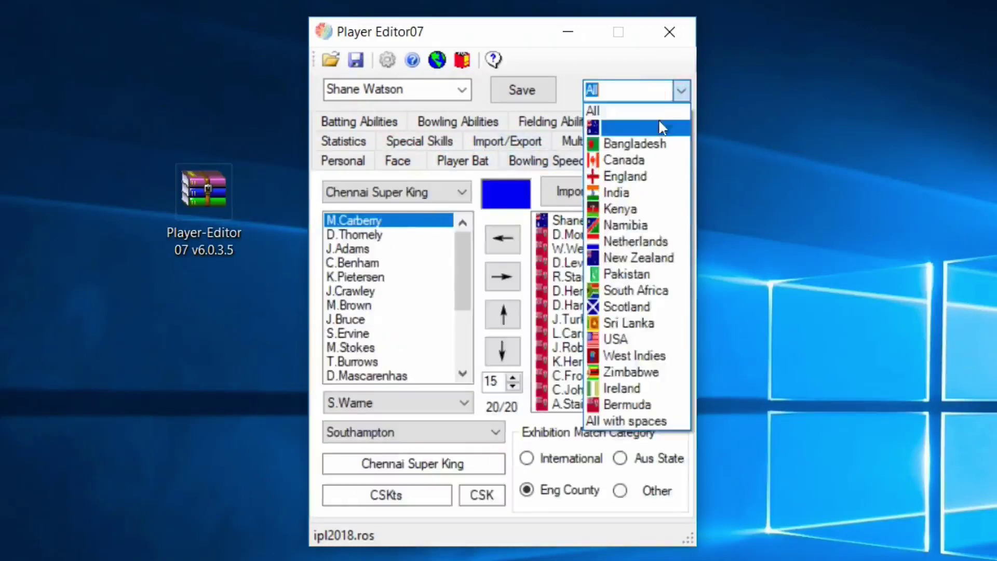
{"action": "left_click", "coordinate": [657, 127]}
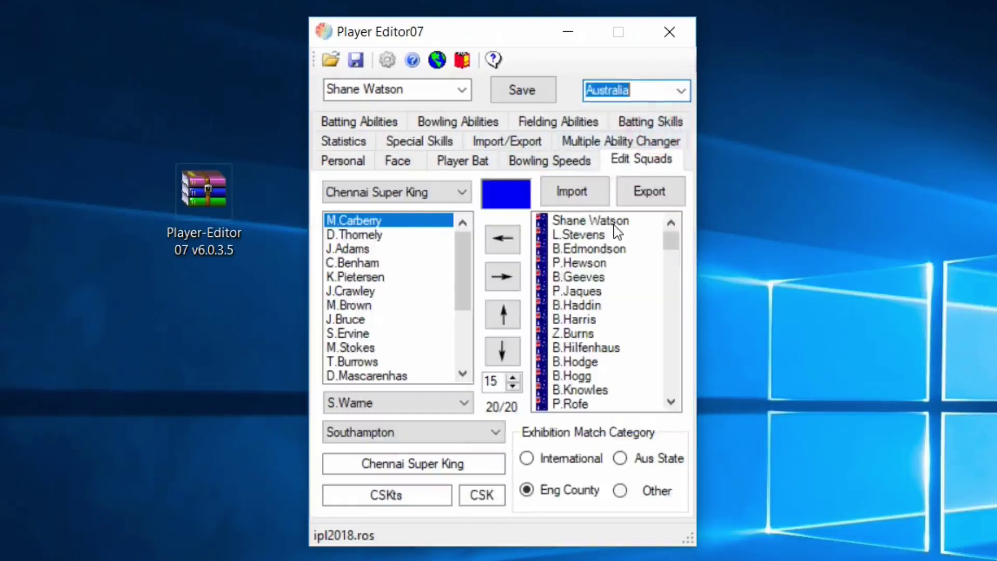
{"action": "left_click", "coordinate": [614, 224]}
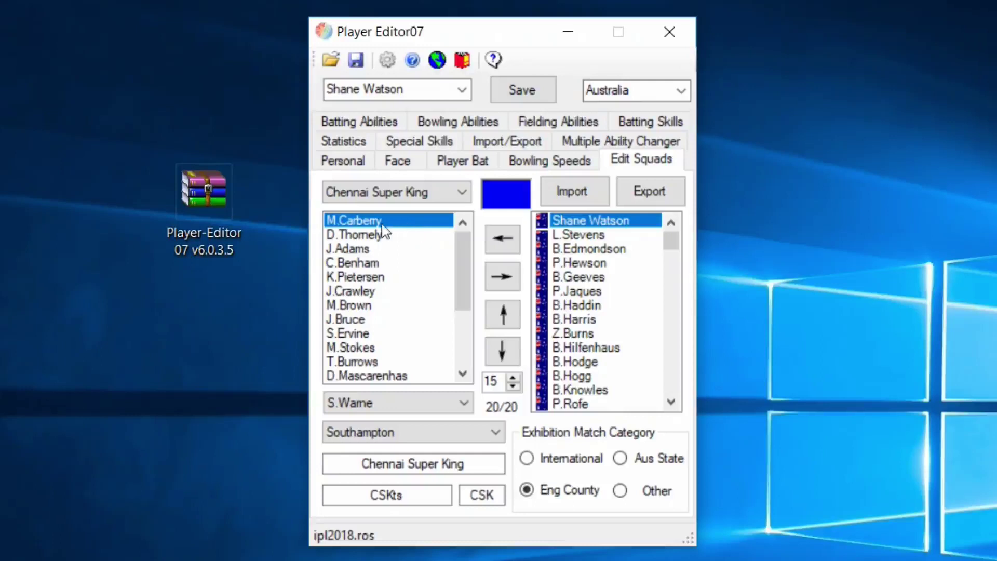
{"action": "left_click_drag", "start_coordinate": [462, 273], "coordinate": [422, 226]}
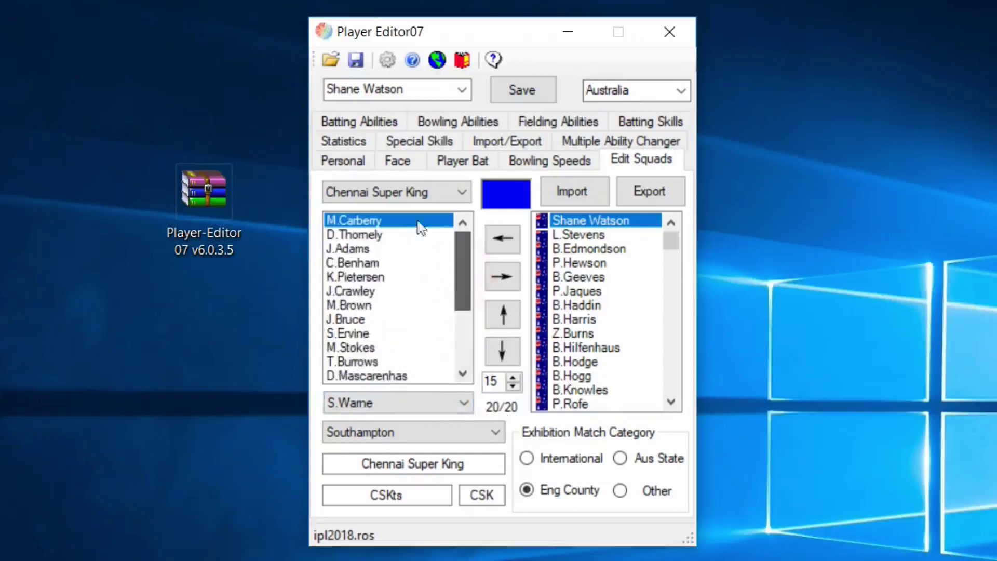
{"action": "left_click", "coordinate": [374, 220]}
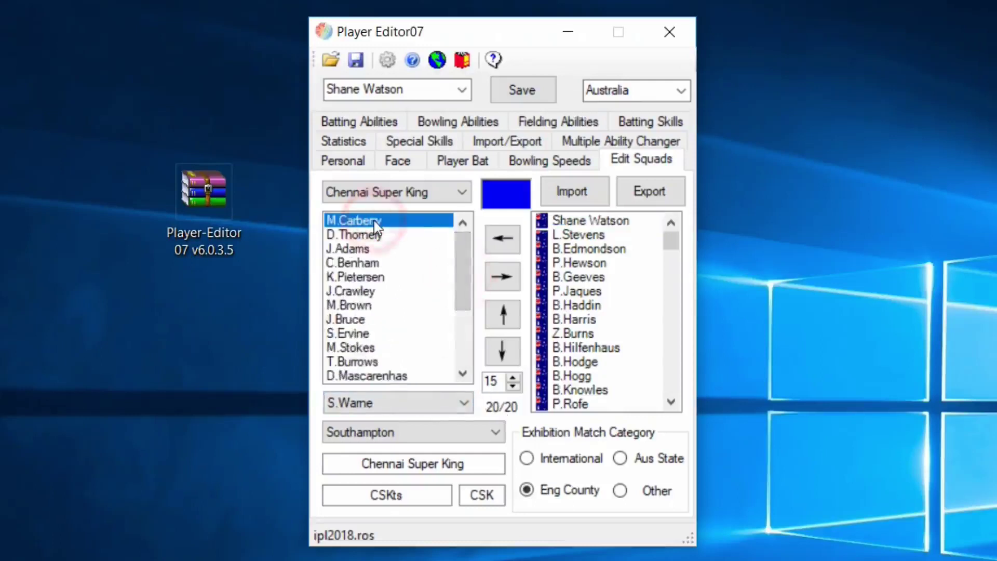
{"action": "left_click", "coordinate": [502, 281]}
Look through the list of available Australian players.
{"action": "scroll", "coordinate": [600, 311], "scroll_direction": "up", "scroll_amount": 10}
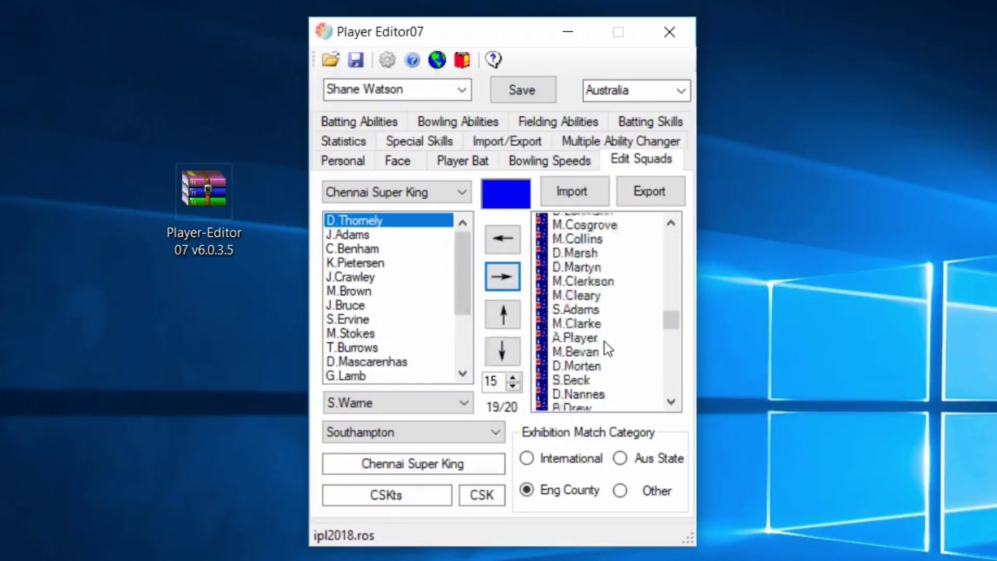
{"action": "scroll", "coordinate": [595, 237], "scroll_direction": "down", "scroll_amount": 10}
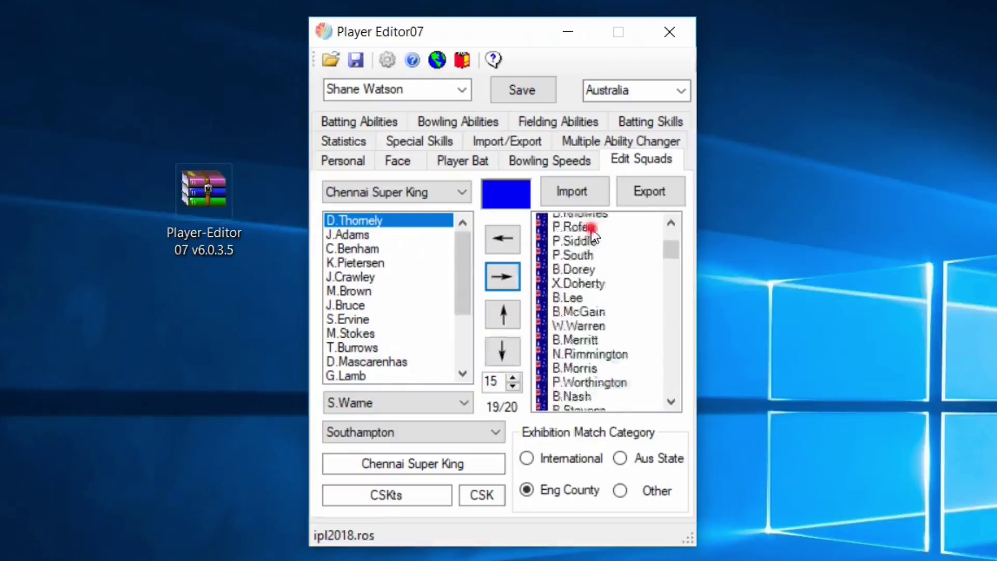
{"action": "key", "text": "Down"}
{"action": "key", "text": "Down"}
{"action": "key", "text": "Down"}
{"action": "key", "text": "Down"}
{"action": "key", "text": "Down"}
{"action": "key", "text": "Down"}
{"action": "key", "text": "Down"}
{"action": "key", "text": "Down"}
{"action": "key", "text": "Down"}
{"action": "key", "text": "Down"}
{"action": "key", "text": "Down"}
{"action": "key", "text": "Down"}
{"action": "key", "text": "Down"}
{"action": "key", "text": "Down"}
{"action": "key", "text": "Down"}
{"action": "key", "text": "Down"}
{"action": "key", "text": "Down"}
{"action": "key", "text": "Down"}
{"action": "key", "text": "Down"}
{"action": "key", "text": "Down"}
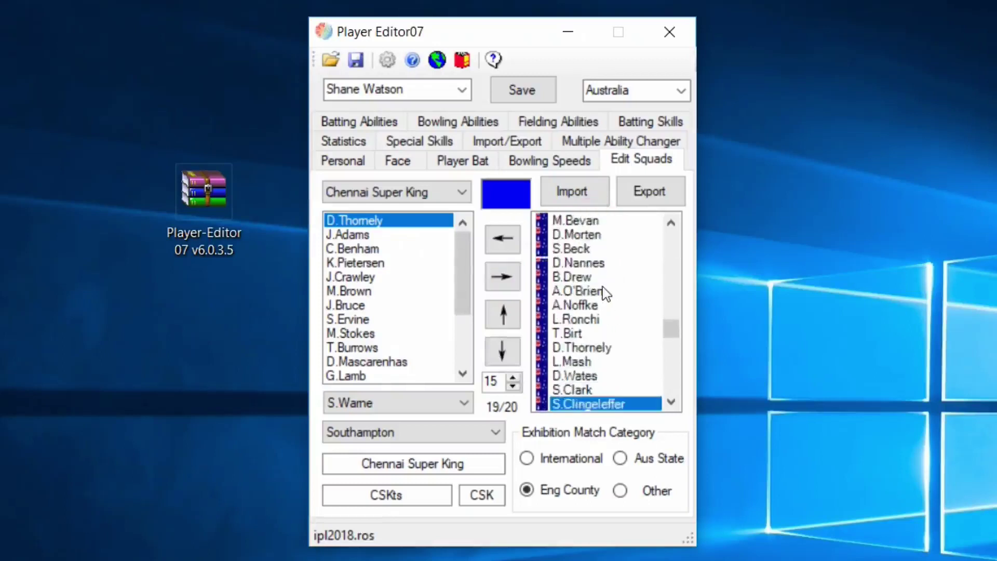
{"action": "key", "text": "Down"}
{"action": "key", "text": "Down"}
{"action": "key", "text": "Down"}
{"action": "key", "text": "Down"}
{"action": "key", "text": "Down"}
{"action": "key", "text": "Down"}
{"action": "key", "text": "Down"}
{"action": "key", "text": "Down"}
{"action": "key", "text": "Down"}
{"action": "key", "text": "Down"}
{"action": "key", "text": "Down"}
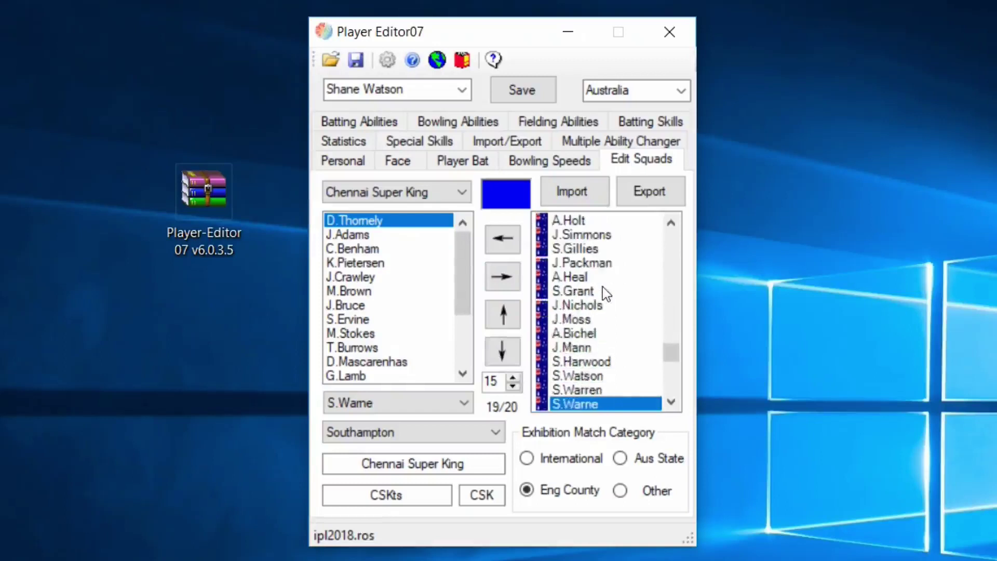
{"action": "key", "text": "Down"}
{"action": "key", "text": "Down"}
{"action": "key", "text": "Down"}
{"action": "key", "text": "Down"}
{"action": "key", "text": "Down"}
{"action": "key", "text": "Down"}
{"action": "key", "text": "Down"}
{"action": "key", "text": "Down"}
{"action": "key", "text": "Down"}
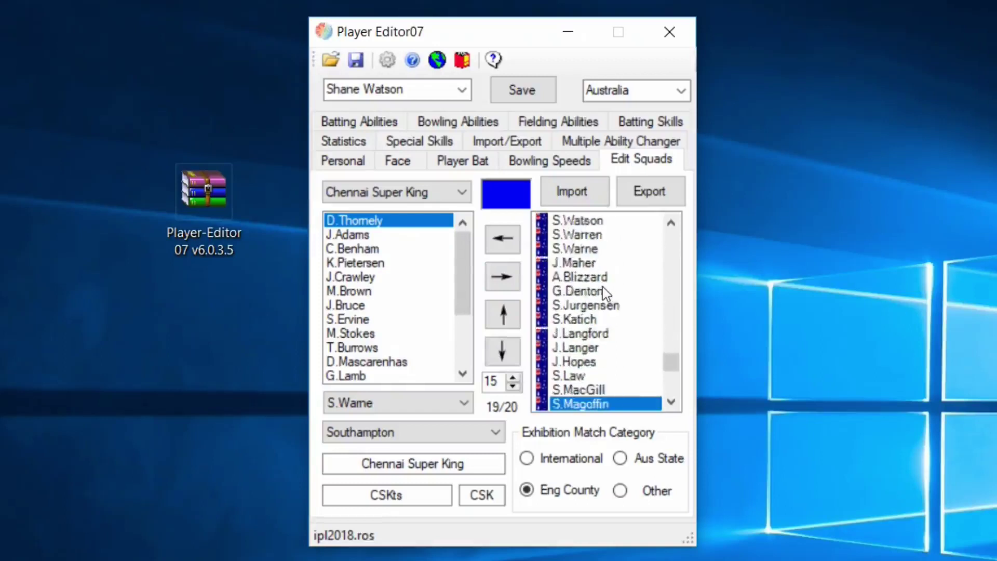
Add Shane Watson to the Chennai Super King squad and open his personal details.
{"action": "key", "text": "Home"}
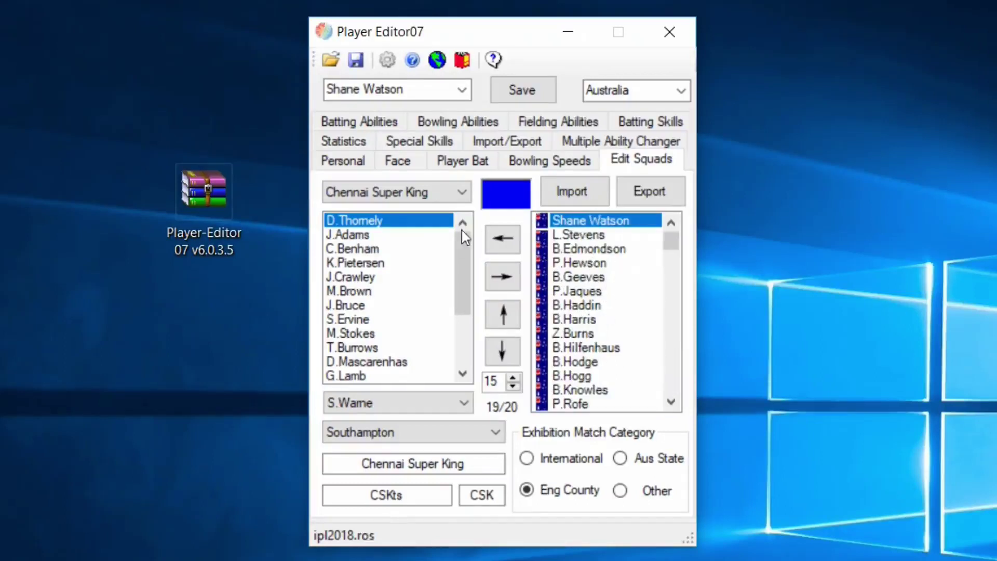
{"action": "left_click", "coordinate": [502, 241]}
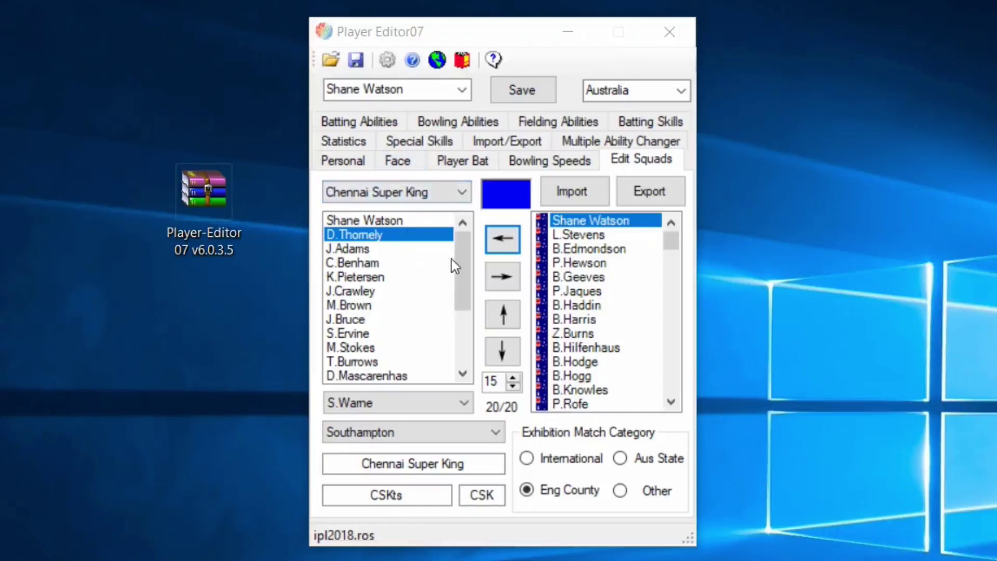
{"action": "left_click_drag", "start_coordinate": [466, 251], "coordinate": [378, 210]}
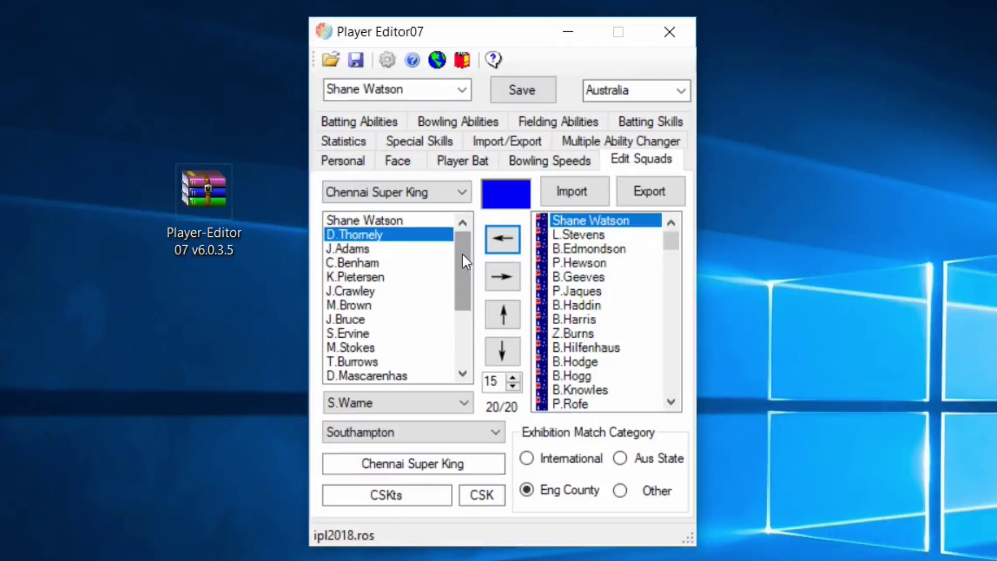
{"action": "left_click", "coordinate": [337, 161]}
{"action": "double_click", "coordinate": [452, 216]}
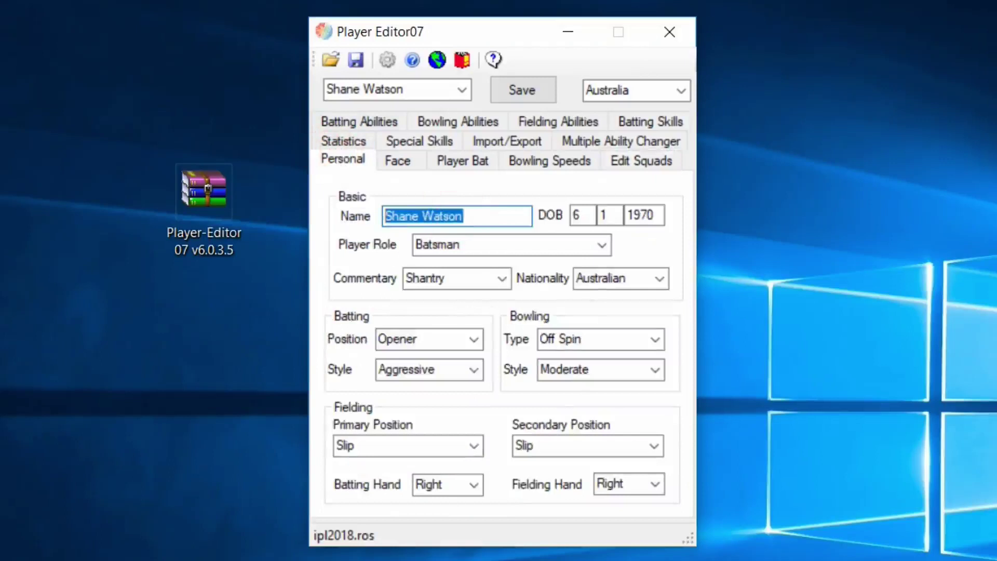
{"action": "type", "text": "S"}
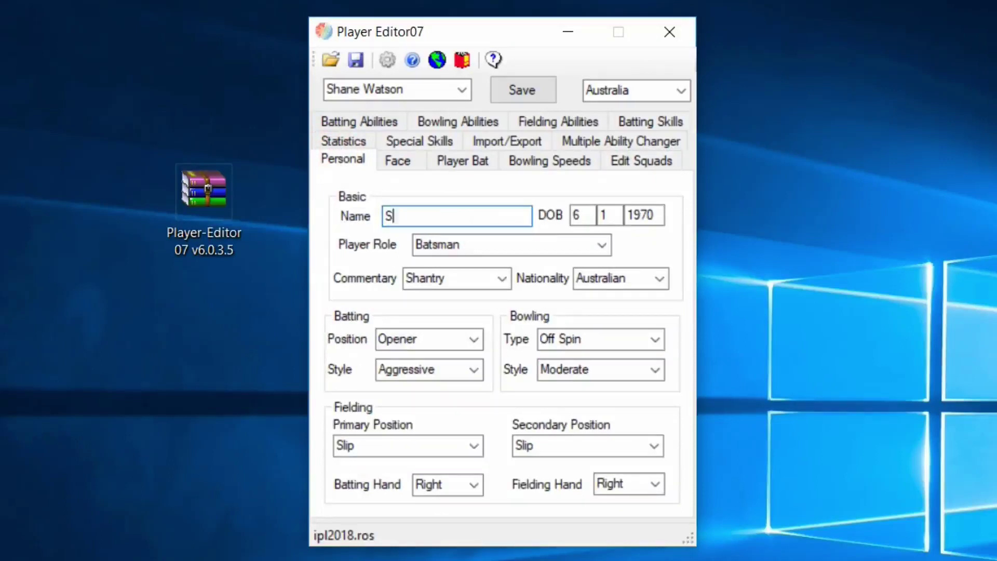
{"action": "left_click", "coordinate": [404, 188]}
Rename the player L.Stevens as Suresh Raina and keep Batsman as the player role.
{"action": "left_click", "coordinate": [461, 92]}
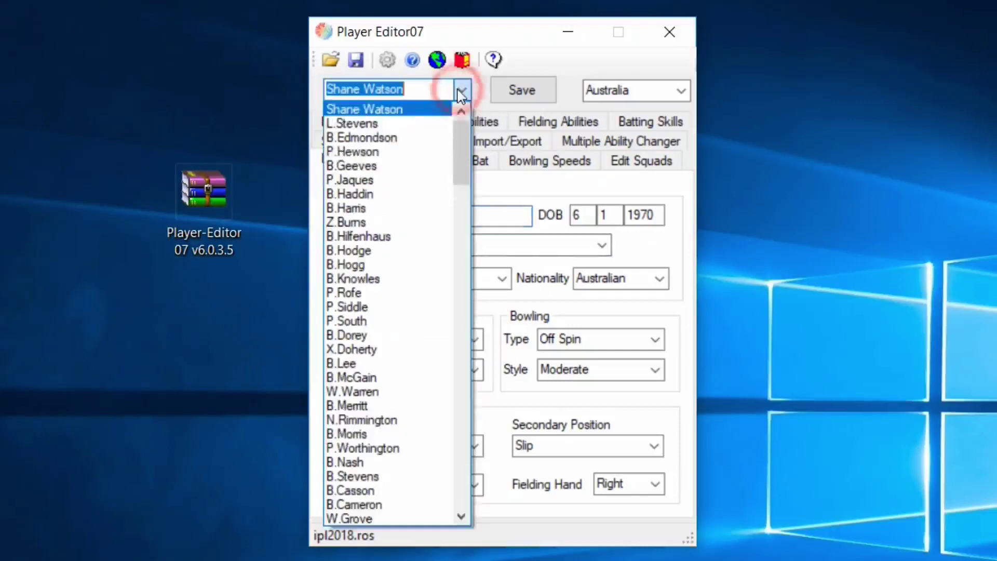
{"action": "left_click", "coordinate": [392, 125]}
{"action": "double_click", "coordinate": [438, 216]}
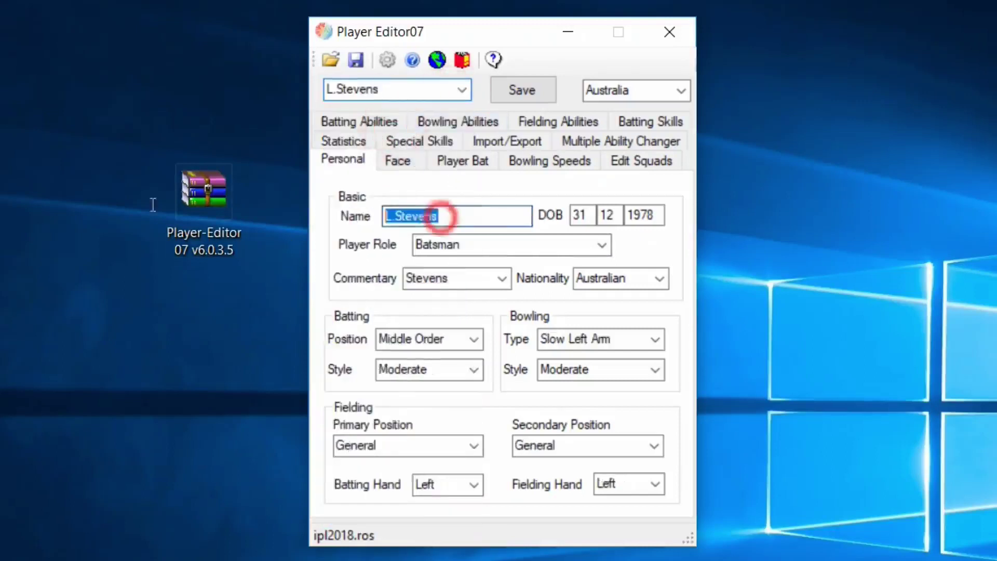
{"action": "type", "text": "Suresh Raina"}
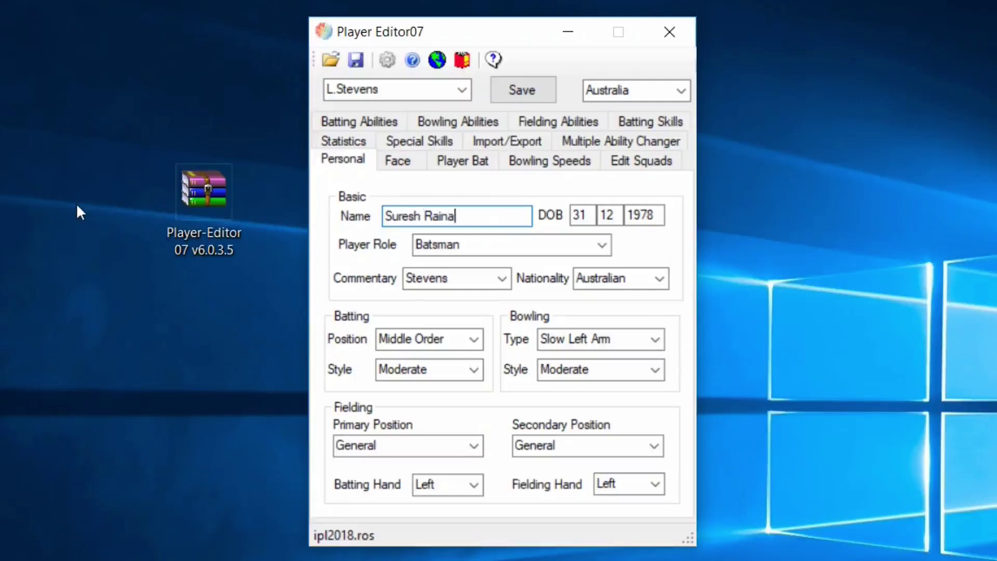
{"action": "left_click", "coordinate": [599, 253]}
{"action": "left_click", "coordinate": [595, 262]}
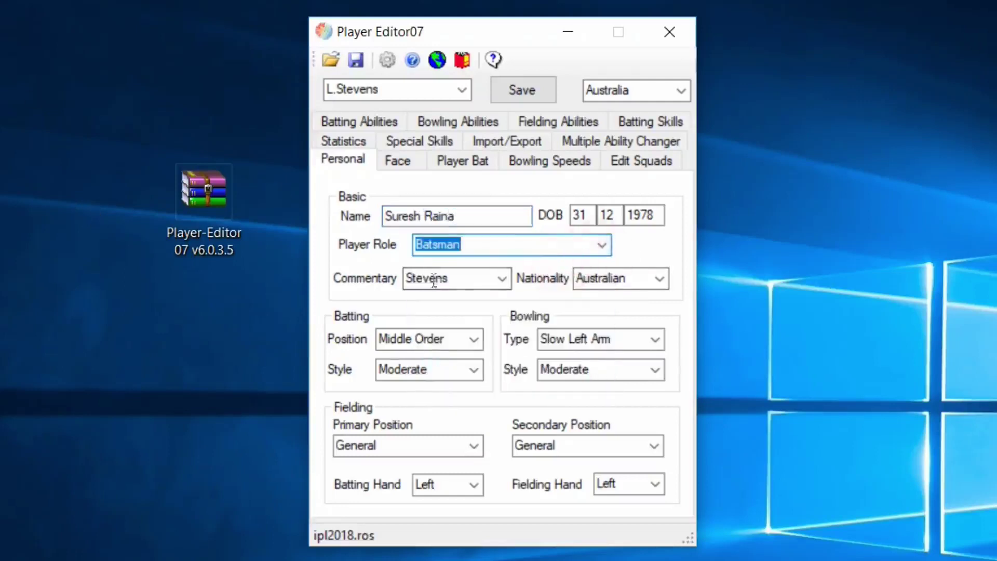
Set Suresh Raina's commentary name to Surkaki and his nationality to Indian.
{"action": "left_click", "coordinate": [467, 283]}
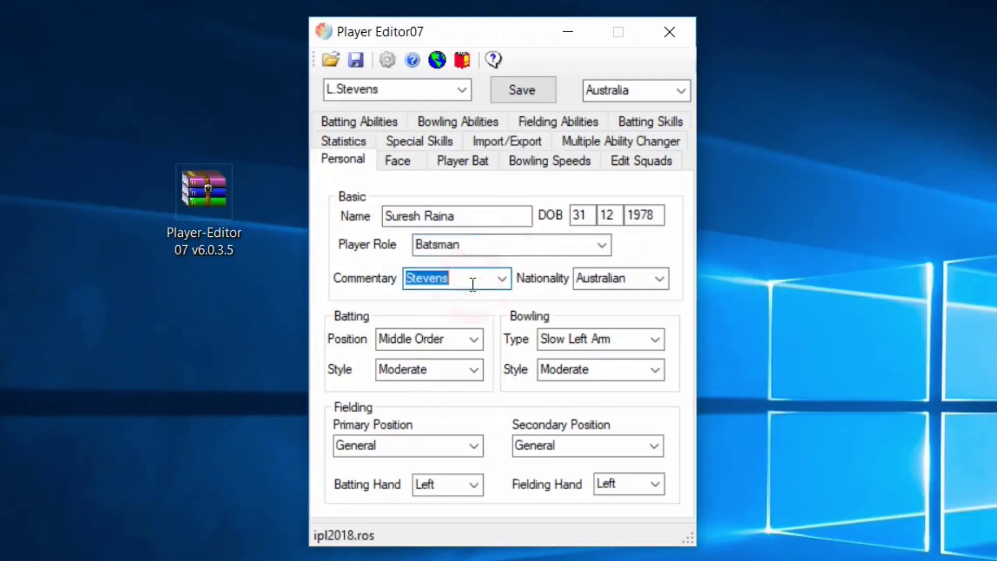
{"action": "type", "text": "su"}
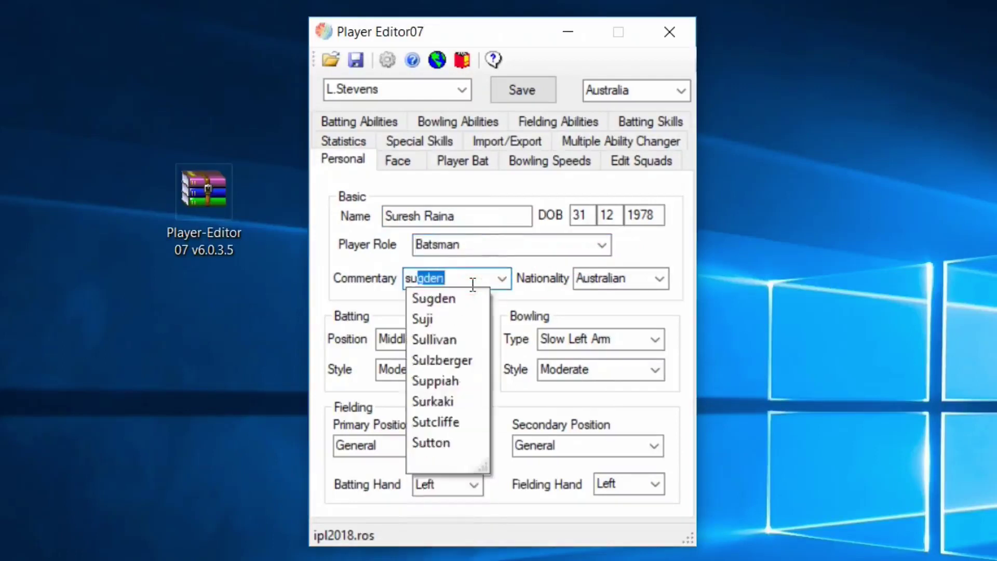
{"action": "type", "text": "rkaki"}
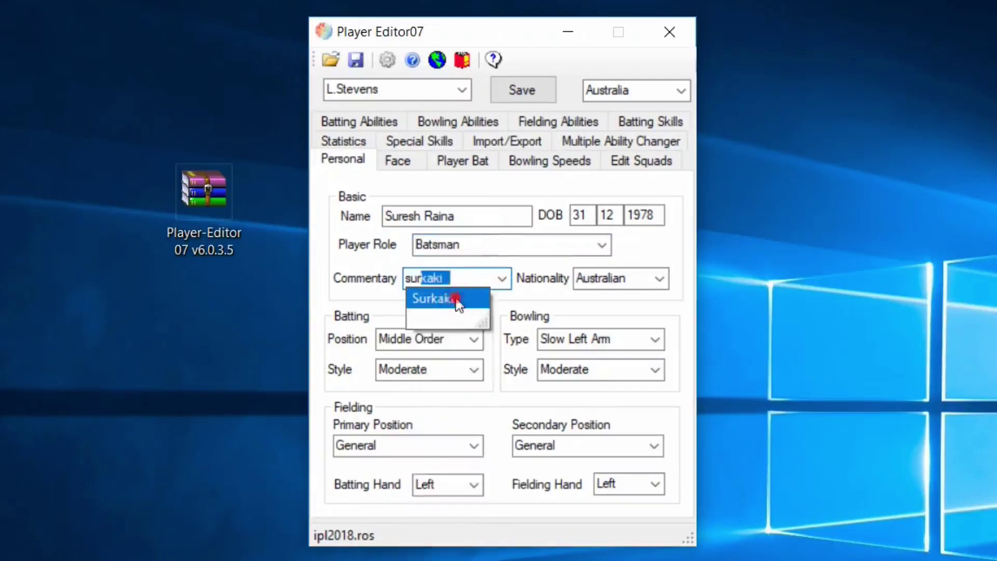
{"action": "left_click", "coordinate": [459, 298]}
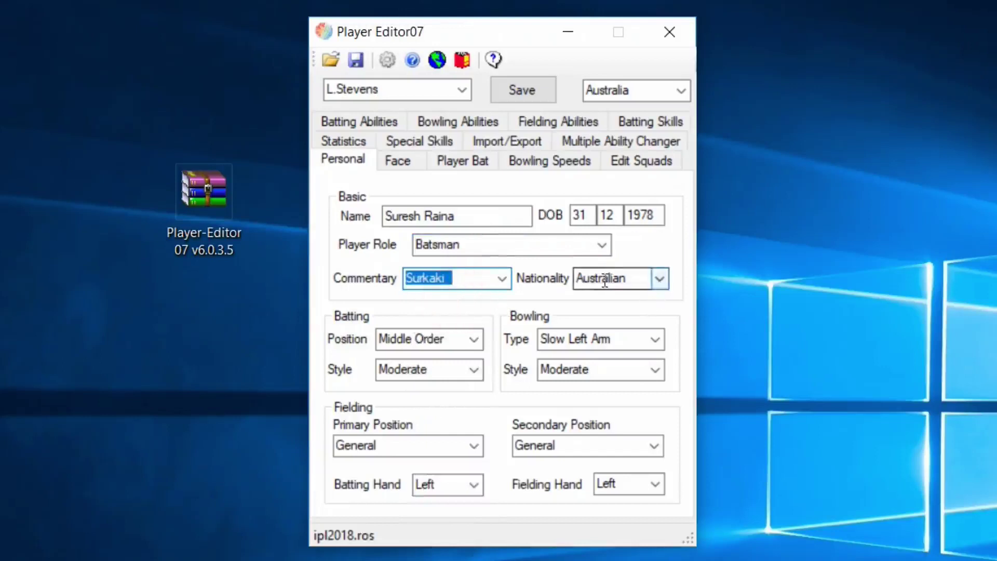
{"action": "left_click", "coordinate": [635, 281]}
{"action": "type", "text": "i"}
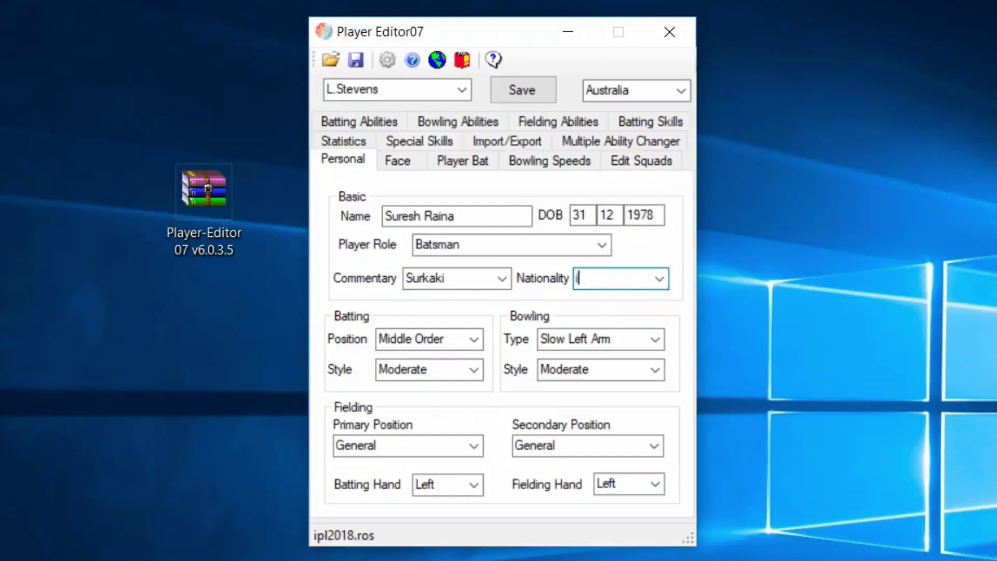
{"action": "left_click", "coordinate": [659, 279]}
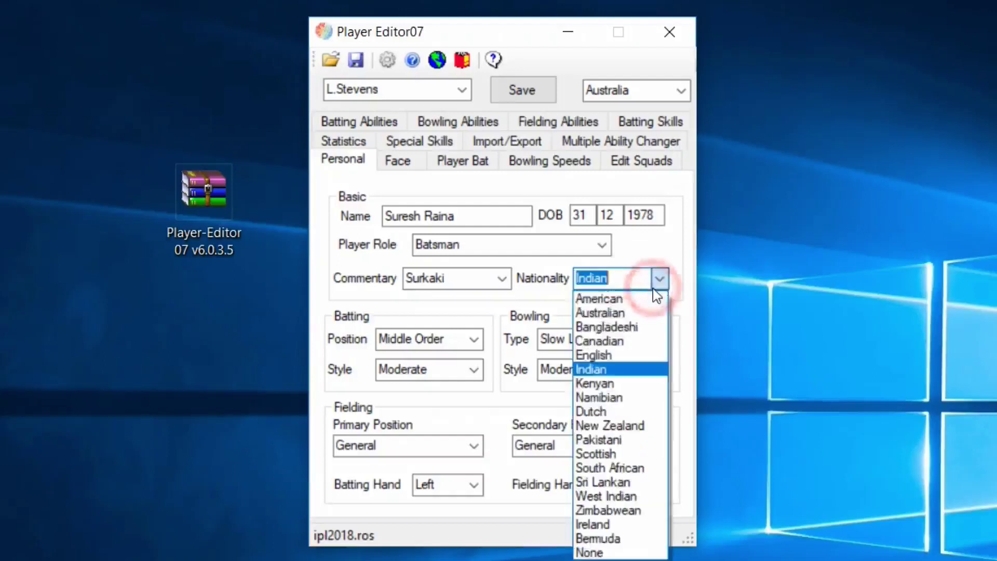
{"action": "left_click", "coordinate": [617, 368]}
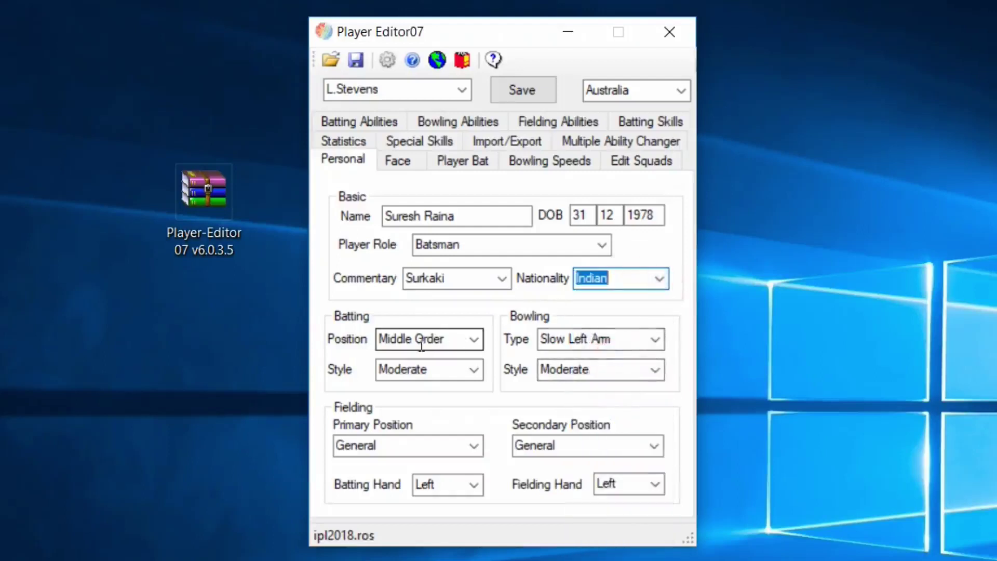
Keep the batting position at Middle Order and set both the batting style and the bowling style to Aggressive.
{"action": "left_click", "coordinate": [475, 340]}
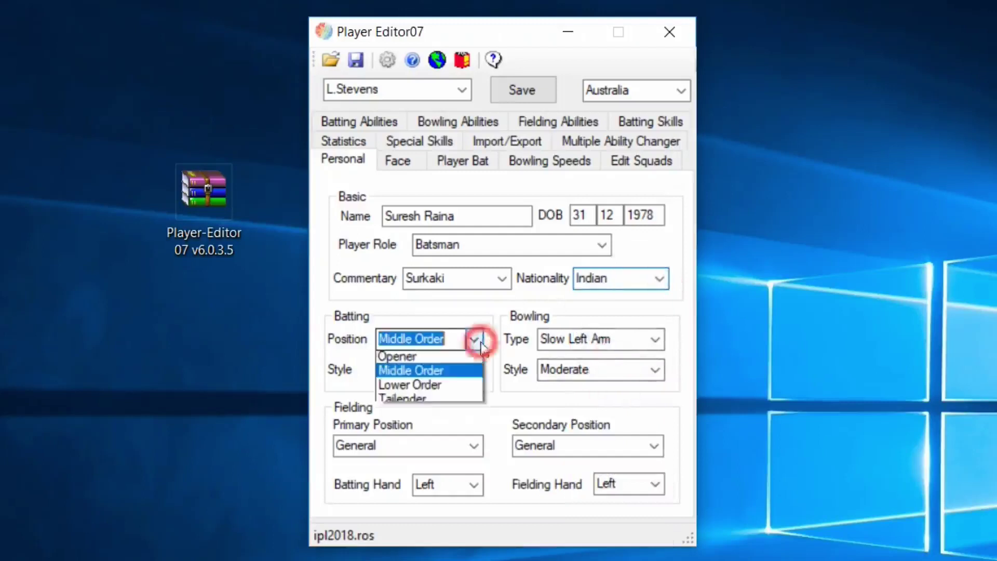
{"action": "left_click", "coordinate": [453, 371]}
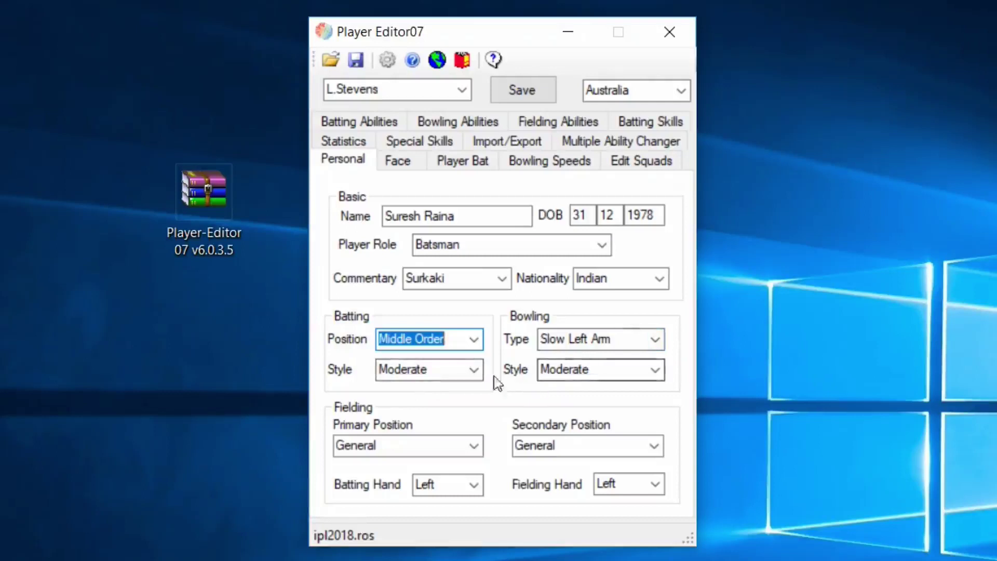
{"action": "left_click", "coordinate": [463, 369]}
{"action": "left_click", "coordinate": [474, 369]}
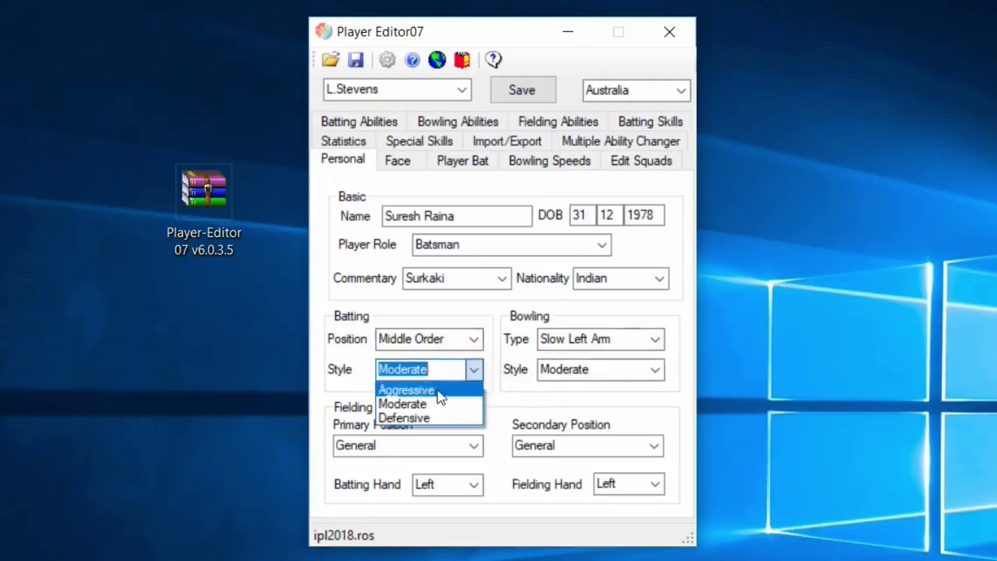
{"action": "left_click", "coordinate": [440, 392]}
{"action": "left_click", "coordinate": [644, 375]}
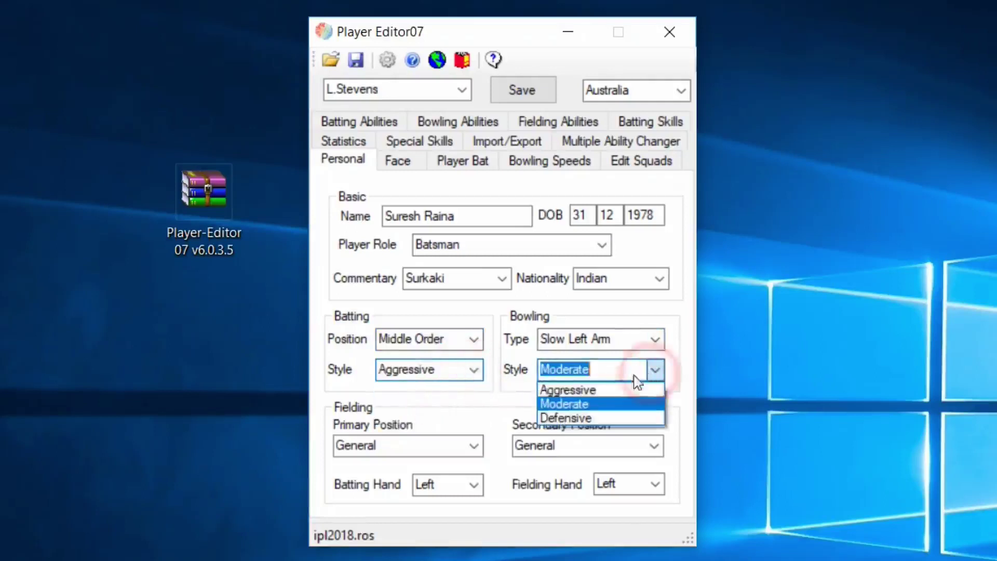
{"action": "left_click", "coordinate": [571, 390]}
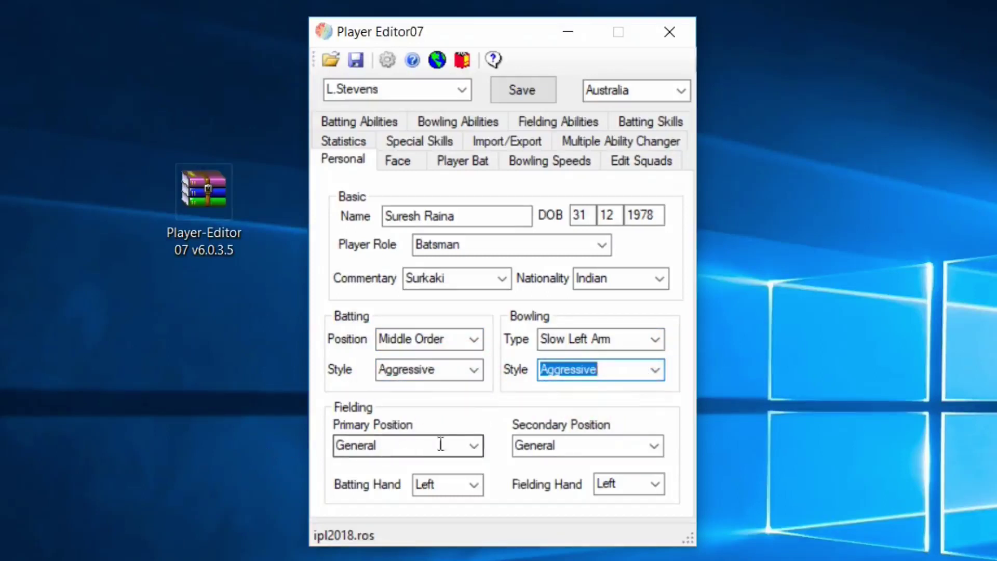
Set the primary fielding position to Slip and the fielding hand to Right, and save the player.
{"action": "left_click", "coordinate": [473, 445]}
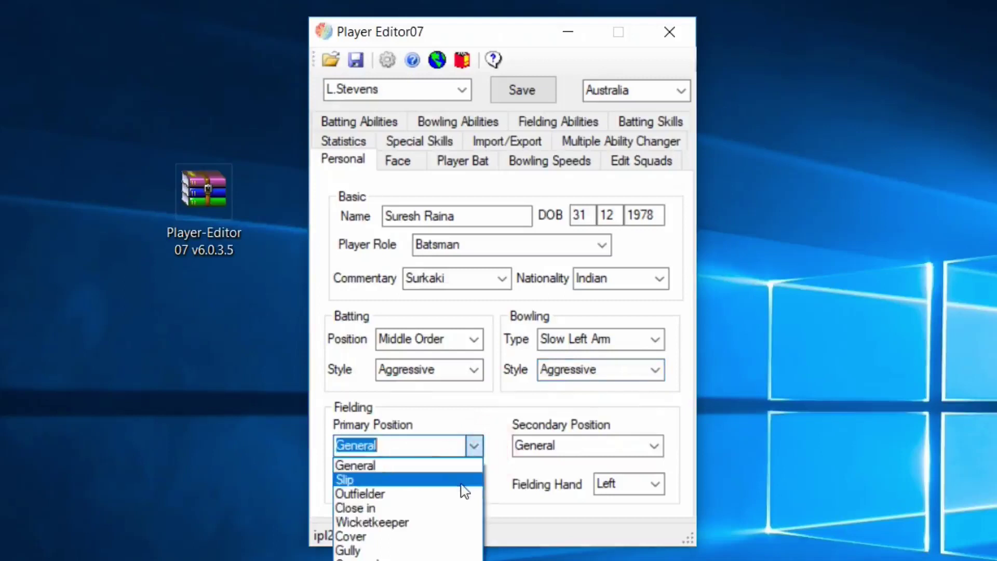
{"action": "left_click", "coordinate": [461, 481]}
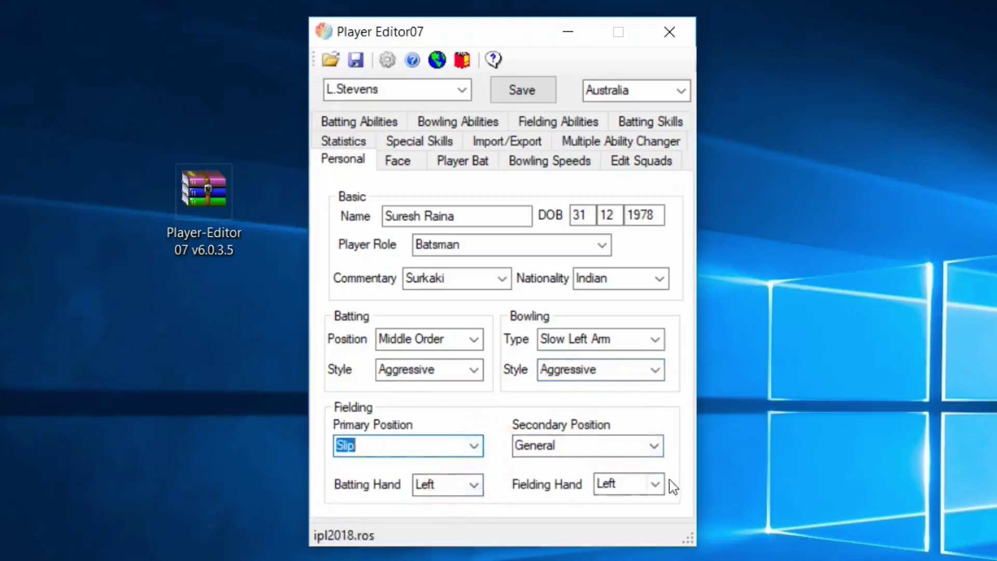
{"action": "left_click", "coordinate": [654, 483]}
{"action": "left_click", "coordinate": [640, 504]}
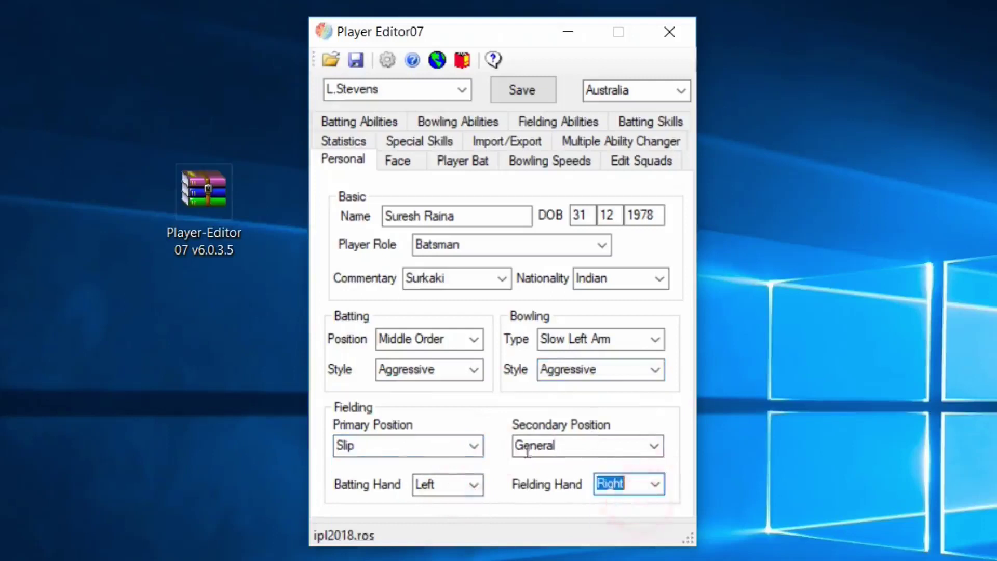
{"action": "left_click", "coordinate": [512, 96]}
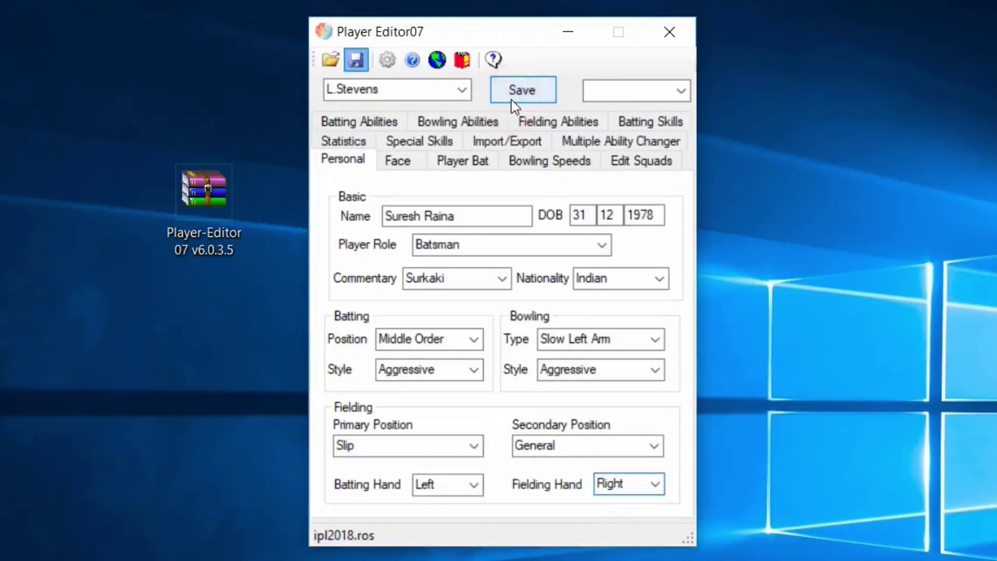
Search the player list for Suresh Raina by name.
{"action": "scroll", "coordinate": [395, 96], "scroll_direction": "down", "scroll_amount": 2}
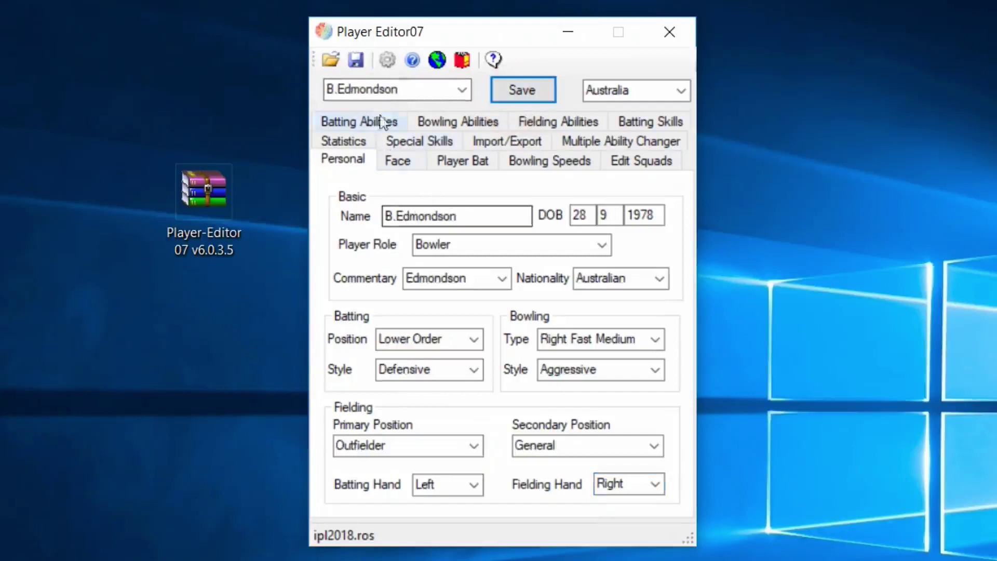
{"action": "left_click", "coordinate": [399, 89]}
{"action": "type", "text": "su"}
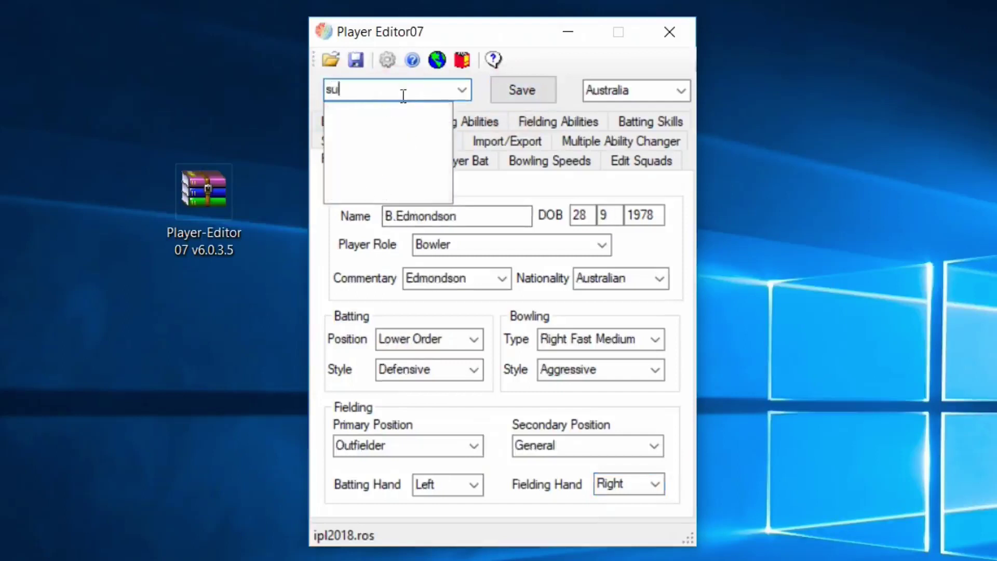
{"action": "key", "text": "BackSpace"}
{"action": "key", "text": "BackSpace"}
{"action": "left_click", "coordinate": [485, 182]}
{"action": "left_click", "coordinate": [471, 212]}
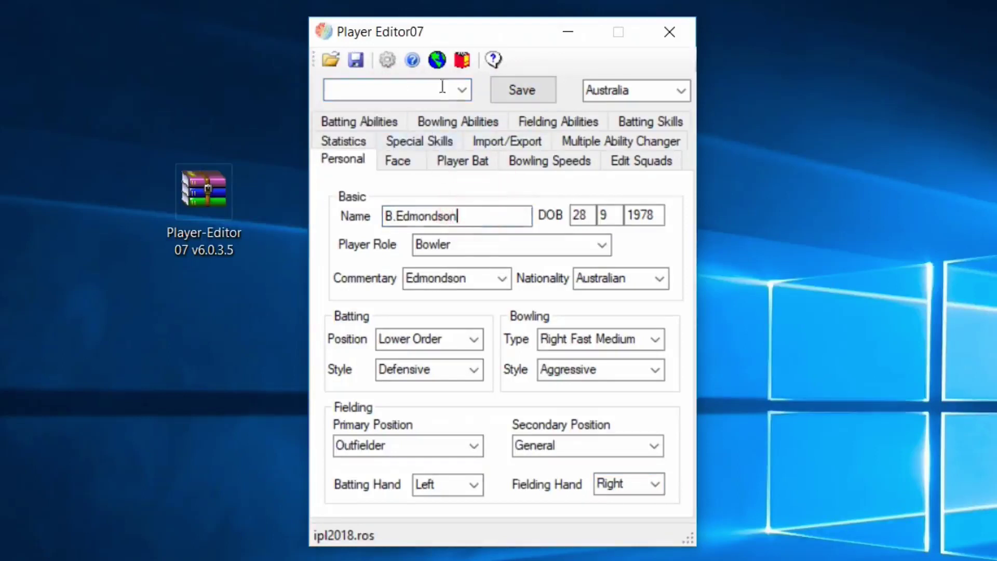
{"action": "left_click", "coordinate": [462, 91]}
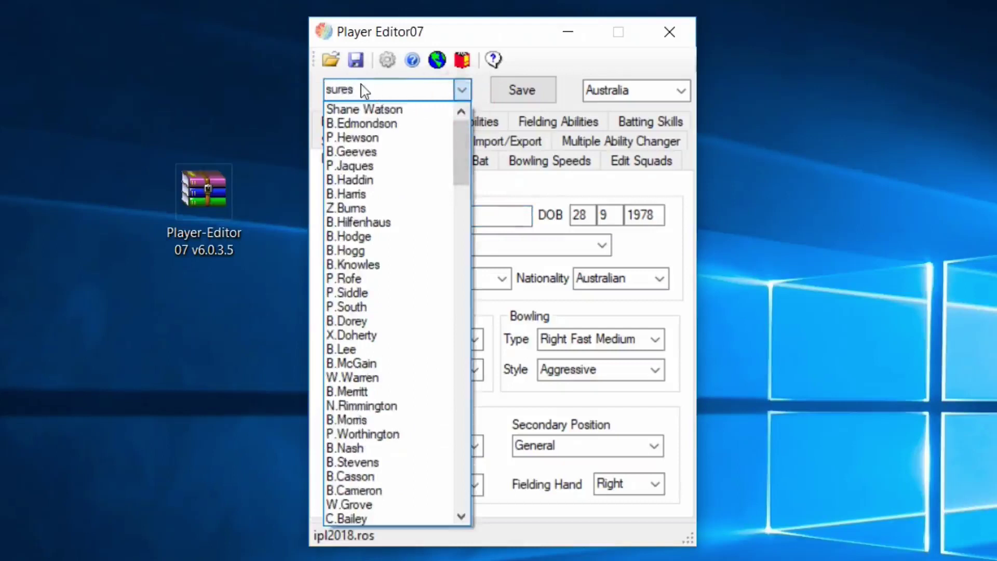
{"action": "key", "text": "BackSpace"}
{"action": "key", "text": "BackSpace"}
{"action": "key", "text": "BackSpace"}
{"action": "key", "text": "BackSpace"}
{"action": "key", "text": "BackSpace"}
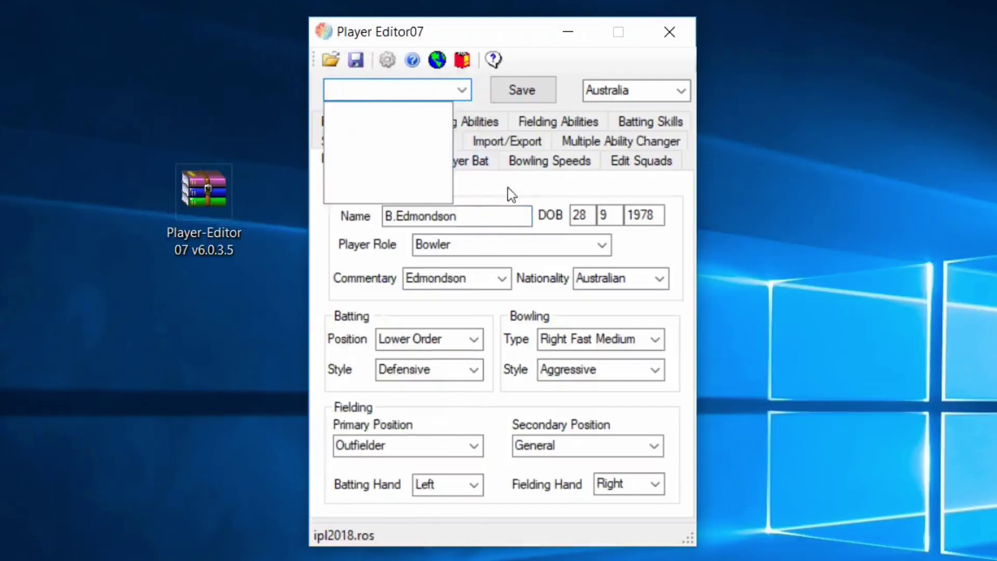
{"action": "left_click", "coordinate": [470, 182]}
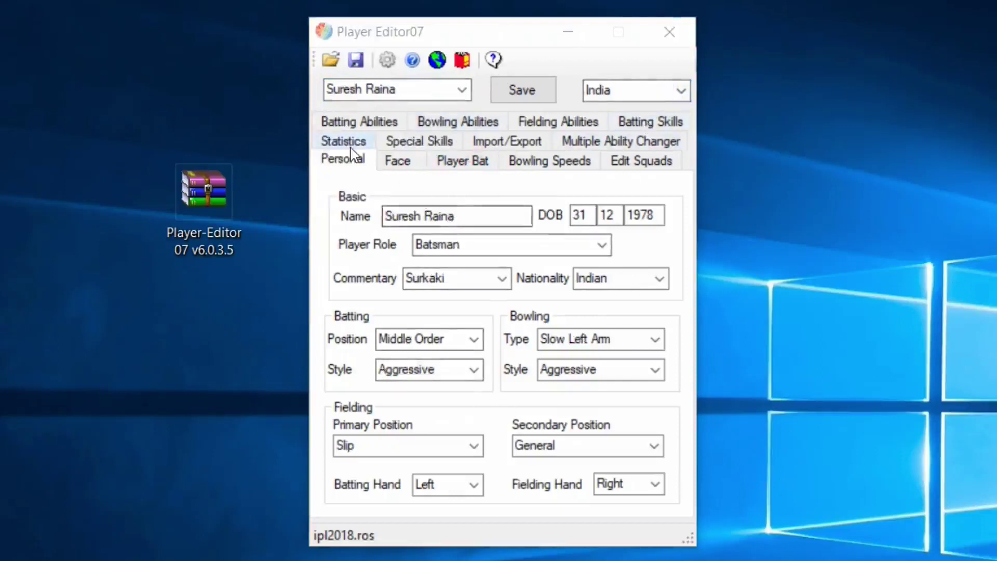
Set Suresh Raina's batting abilities to Skill 91, Resilience 74, Attack 99 and Defence 100.
{"action": "left_click", "coordinate": [360, 123]}
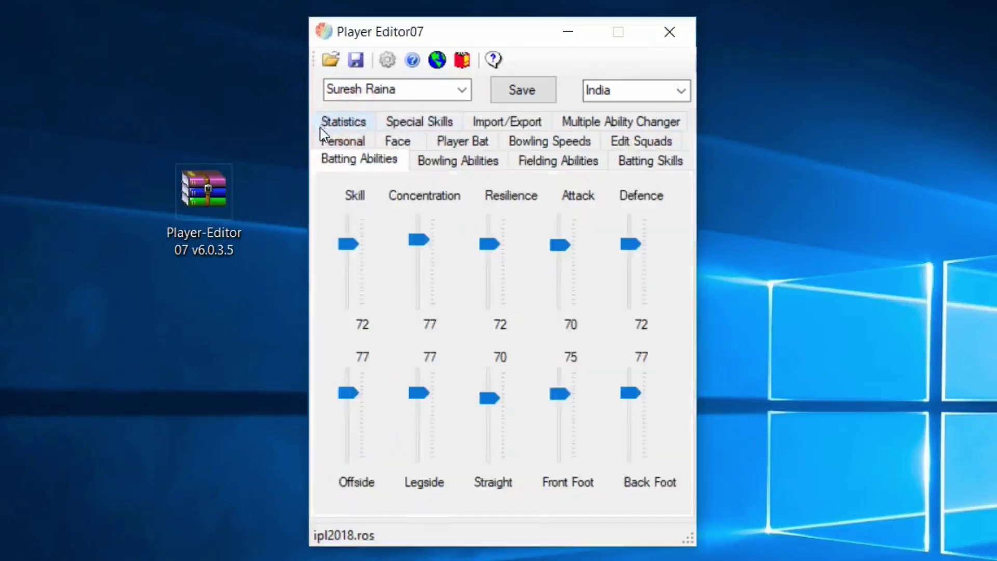
{"action": "left_click_drag", "start_coordinate": [349, 244], "coordinate": [347, 228]}
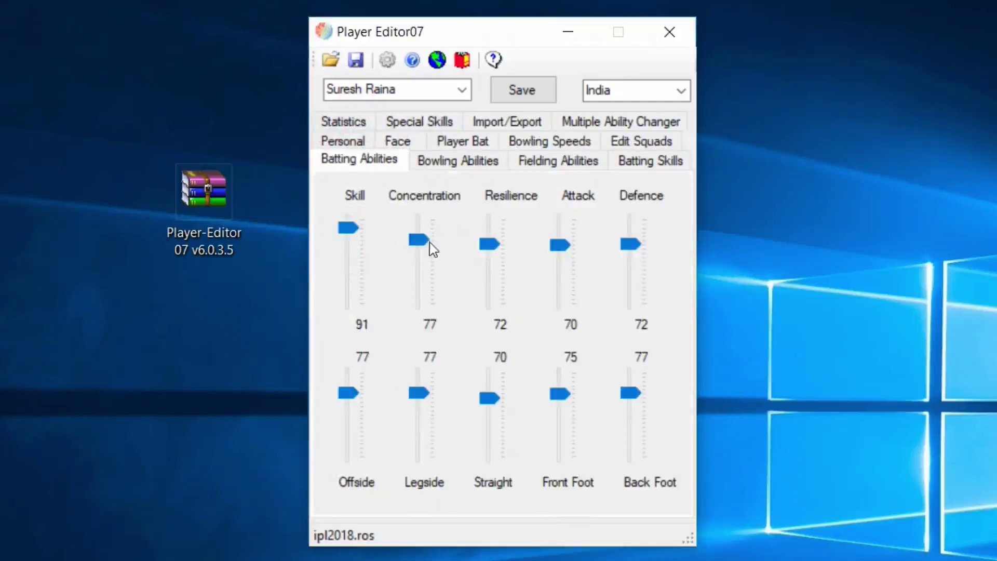
{"action": "left_click", "coordinate": [429, 237]}
{"action": "left_click_drag", "start_coordinate": [561, 245], "coordinate": [560, 221]}
{"action": "left_click_drag", "start_coordinate": [630, 244], "coordinate": [625, 225]}
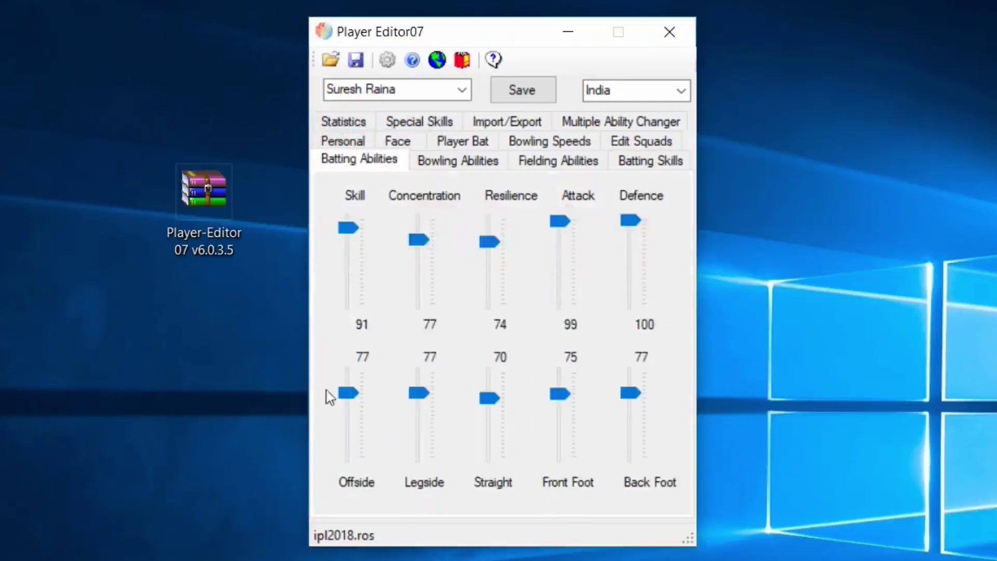
Set his batting Offside to 88, Legside to 100, Straight to 84, Front Foot to 77 and Back Foot to 100, and save the player.
{"action": "left_click_drag", "start_coordinate": [351, 394], "coordinate": [348, 383]}
{"action": "left_click_drag", "start_coordinate": [415, 394], "coordinate": [418, 374]}
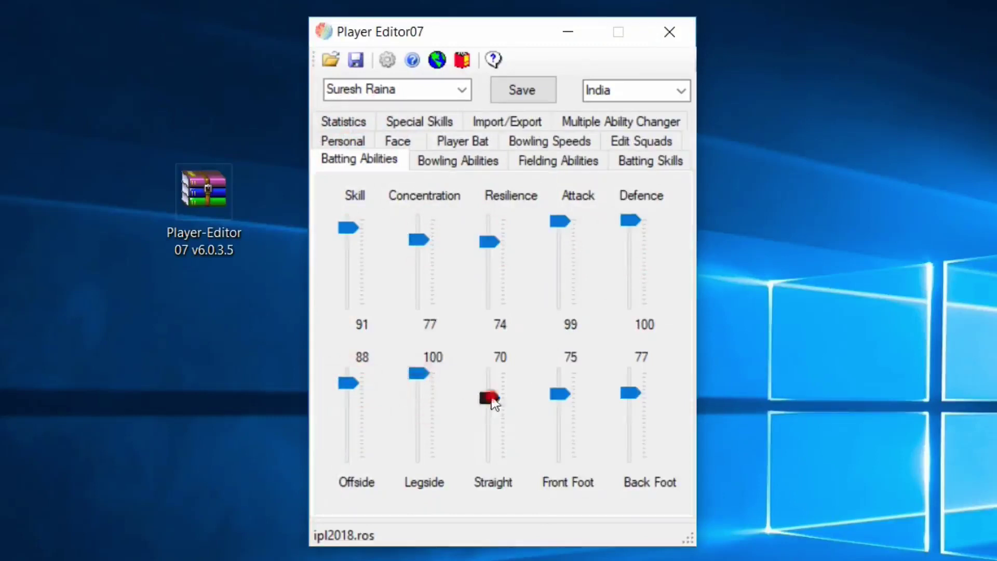
{"action": "left_click_drag", "start_coordinate": [492, 401], "coordinate": [490, 386]}
{"action": "left_click_drag", "start_coordinate": [554, 395], "coordinate": [629, 373]}
{"action": "left_click", "coordinate": [536, 89]}
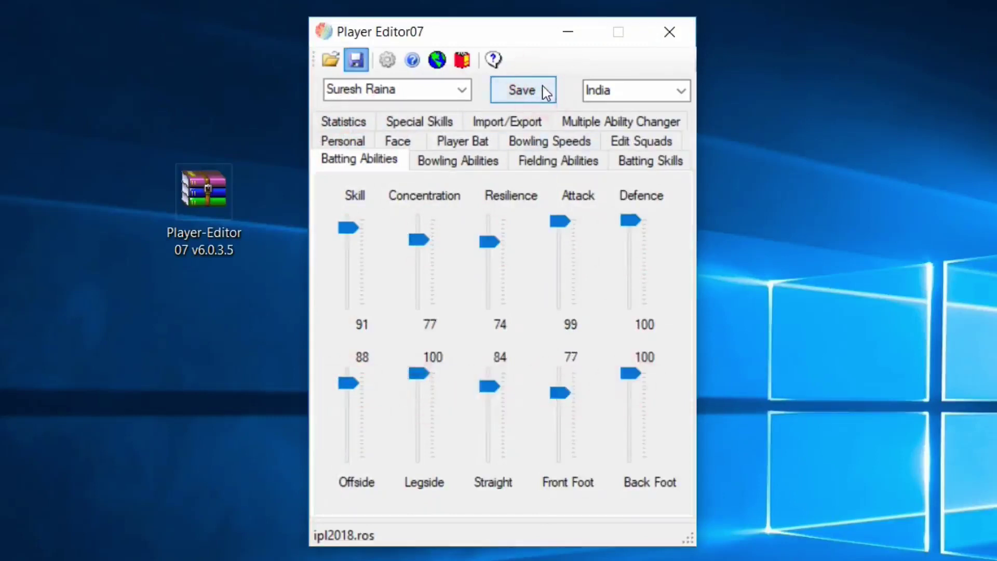
Set Suresh Raina's bowling Accuracy to 86, Discipline to 79, Spin to 89, Arm Ball to 75 and Googly to 75, and save the player.
{"action": "left_click", "coordinate": [450, 161]}
{"action": "left_click_drag", "start_coordinate": [342, 259], "coordinate": [343, 228]}
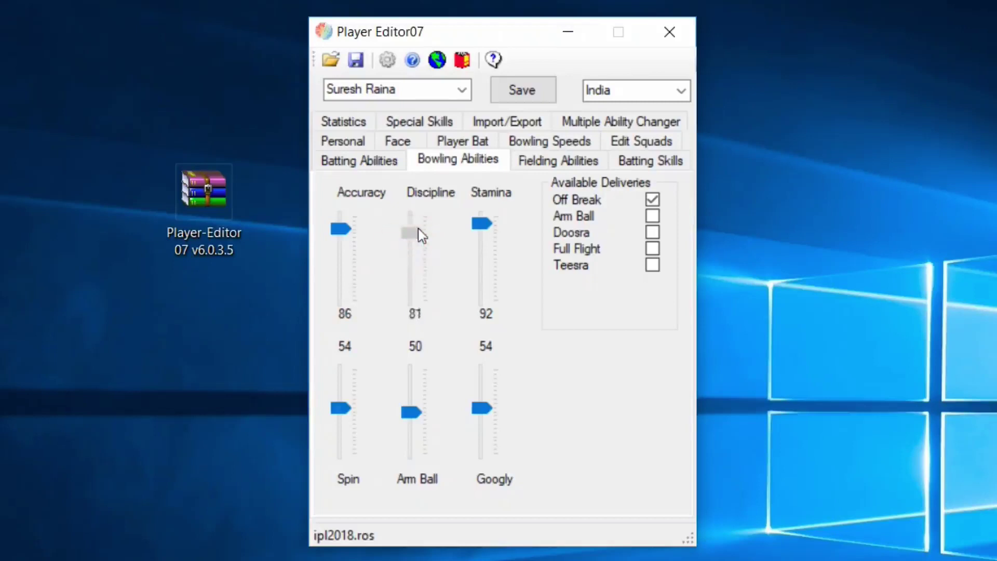
{"action": "left_click_drag", "start_coordinate": [421, 235], "coordinate": [421, 237]}
{"action": "left_click_drag", "start_coordinate": [340, 408], "coordinate": [340, 379]}
{"action": "left_click_drag", "start_coordinate": [412, 412], "coordinate": [411, 390]}
{"action": "left_click_drag", "start_coordinate": [480, 410], "coordinate": [479, 391]}
{"action": "left_click", "coordinate": [524, 90]}
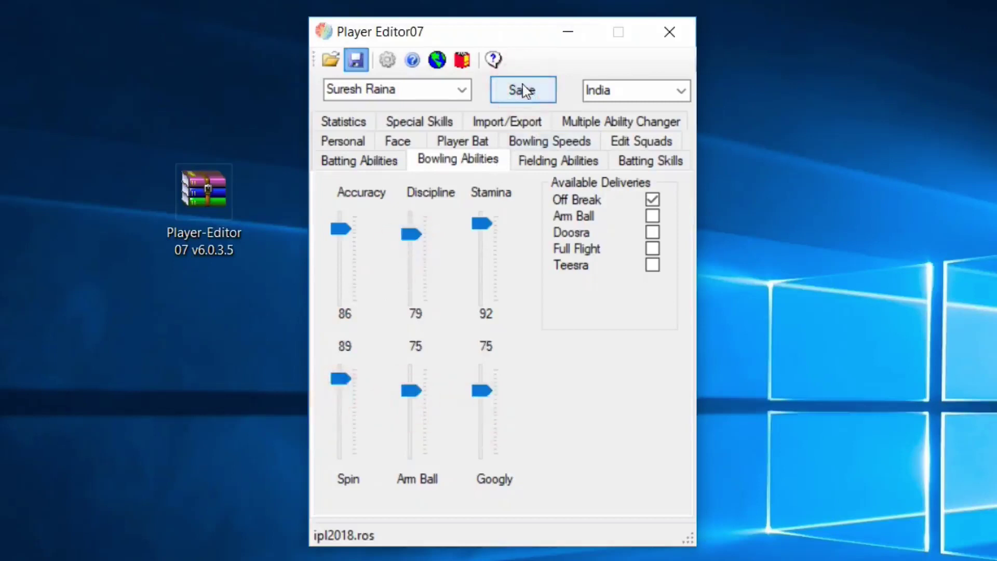
Raise Suresh Raina's fielding Arm Strength, Accuracy, Agility, Speed and Catching to 100 each, and save the player.
{"action": "left_click", "coordinate": [478, 143]}
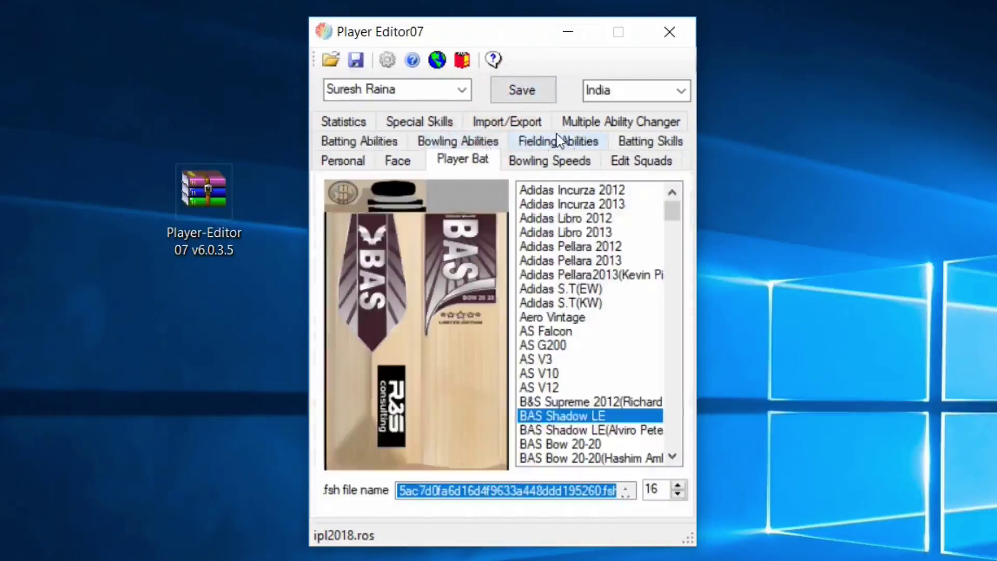
{"action": "left_click", "coordinate": [565, 139]}
{"action": "left_click", "coordinate": [357, 268]}
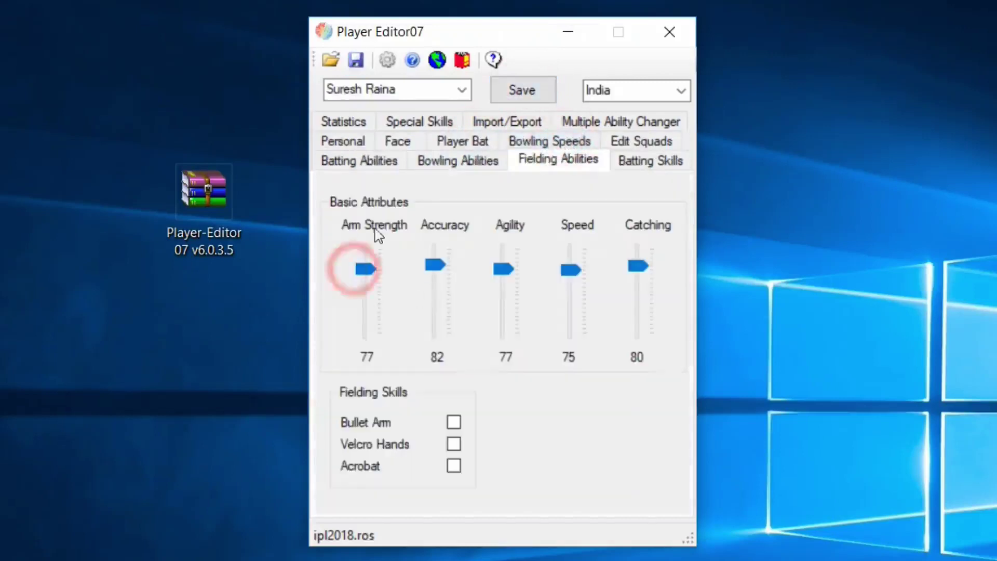
{"action": "left_click_drag", "start_coordinate": [360, 265], "coordinate": [360, 244]}
{"action": "left_click_drag", "start_coordinate": [445, 269], "coordinate": [439, 248]}
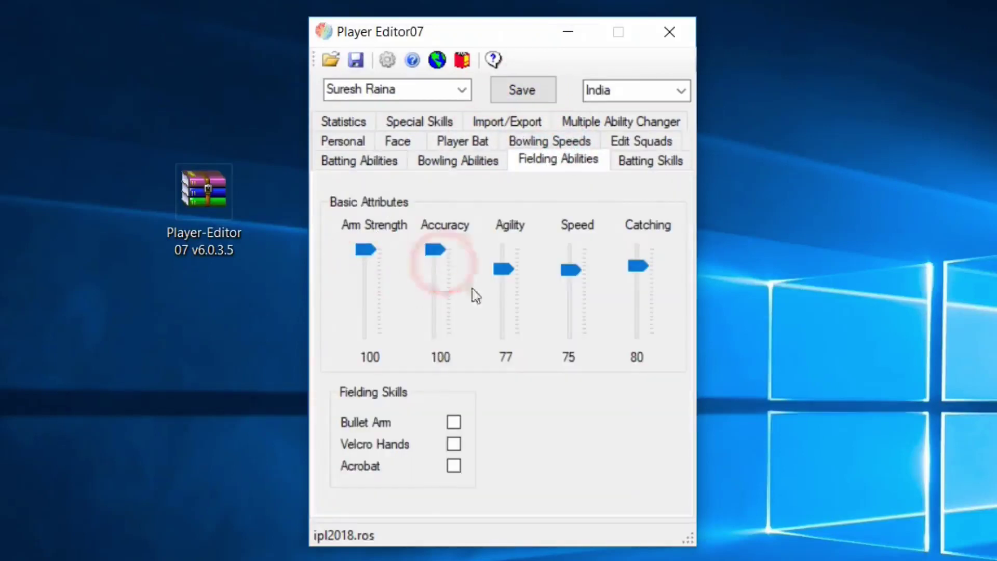
{"action": "left_click_drag", "start_coordinate": [502, 268], "coordinate": [502, 248]}
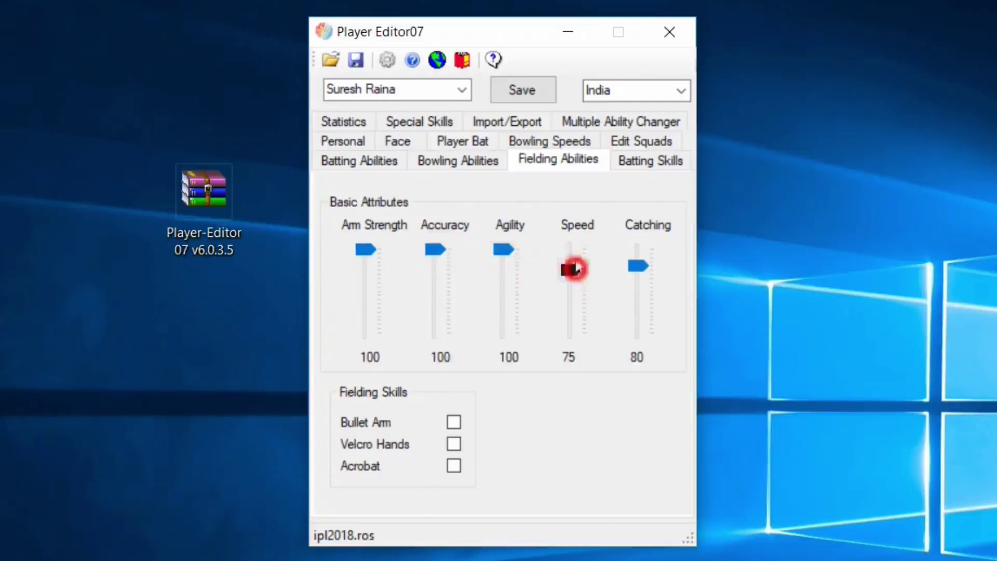
{"action": "left_click_drag", "start_coordinate": [574, 268], "coordinate": [572, 249]}
{"action": "left_click_drag", "start_coordinate": [636, 265], "coordinate": [642, 222]}
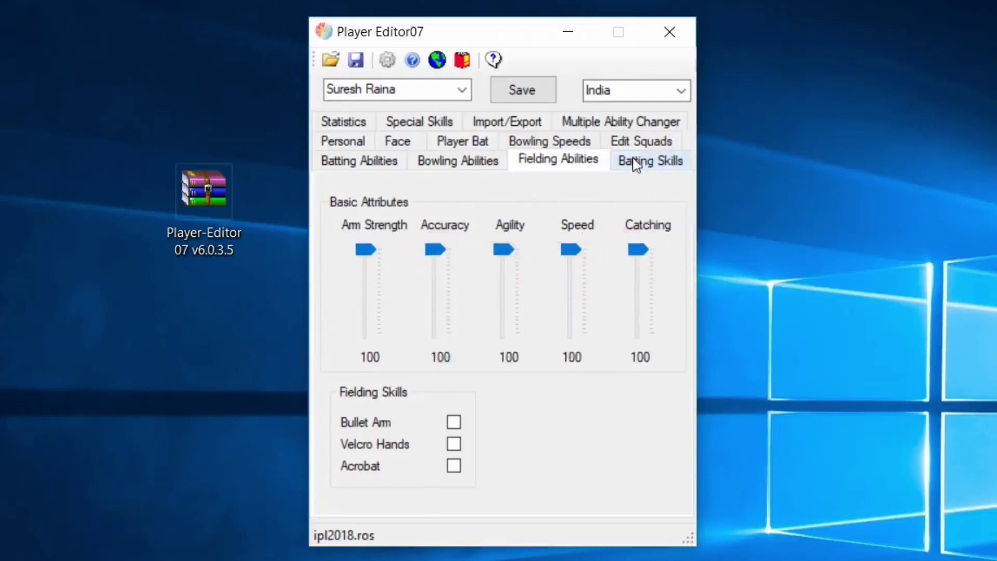
{"action": "left_click", "coordinate": [540, 92]}
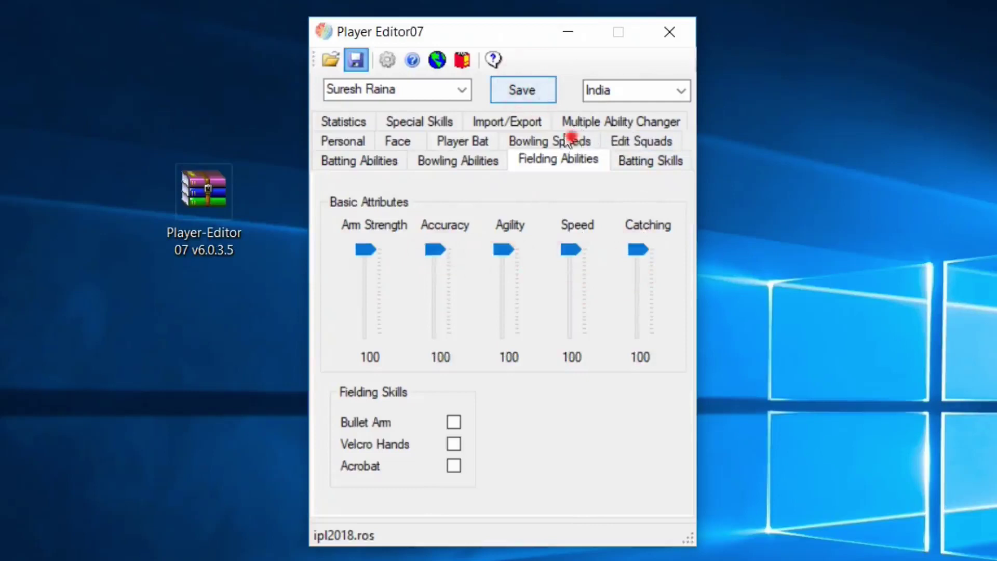
Review Suresh Raina's face, batting abilities, personal details and statistics, and save the player again.
{"action": "left_click", "coordinate": [462, 157]}
{"action": "left_click", "coordinate": [394, 149]}
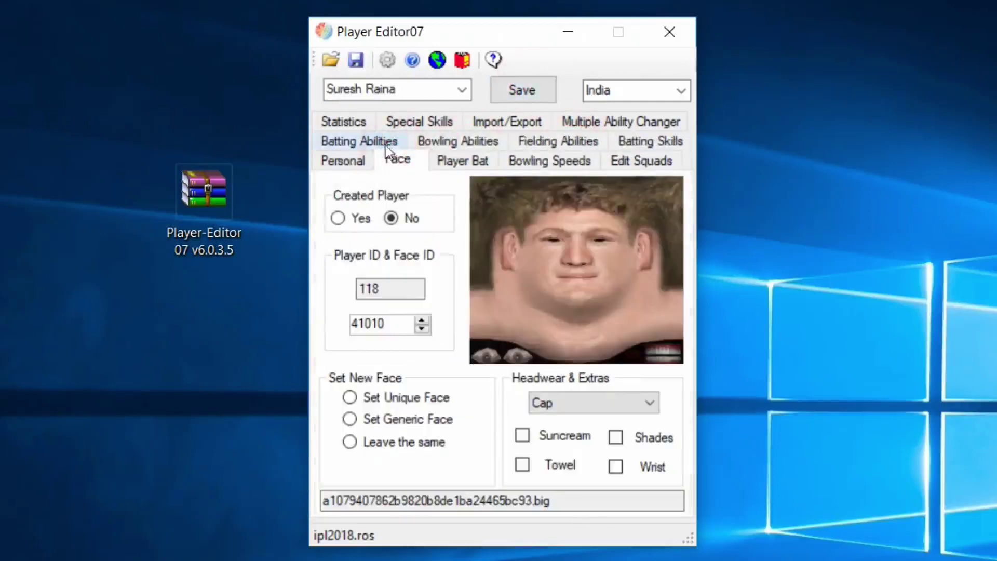
{"action": "left_click", "coordinate": [357, 141]}
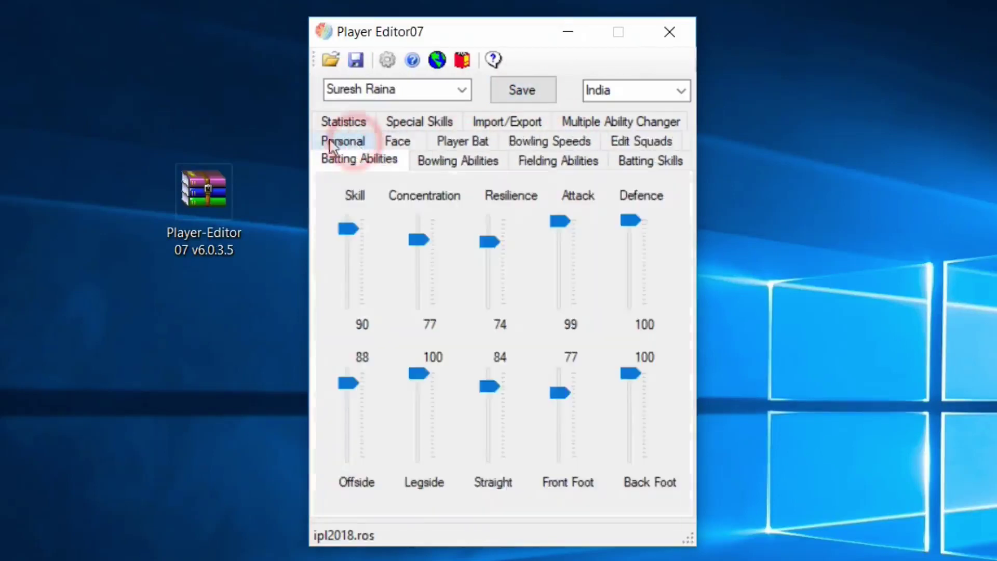
{"action": "left_click", "coordinate": [350, 139]}
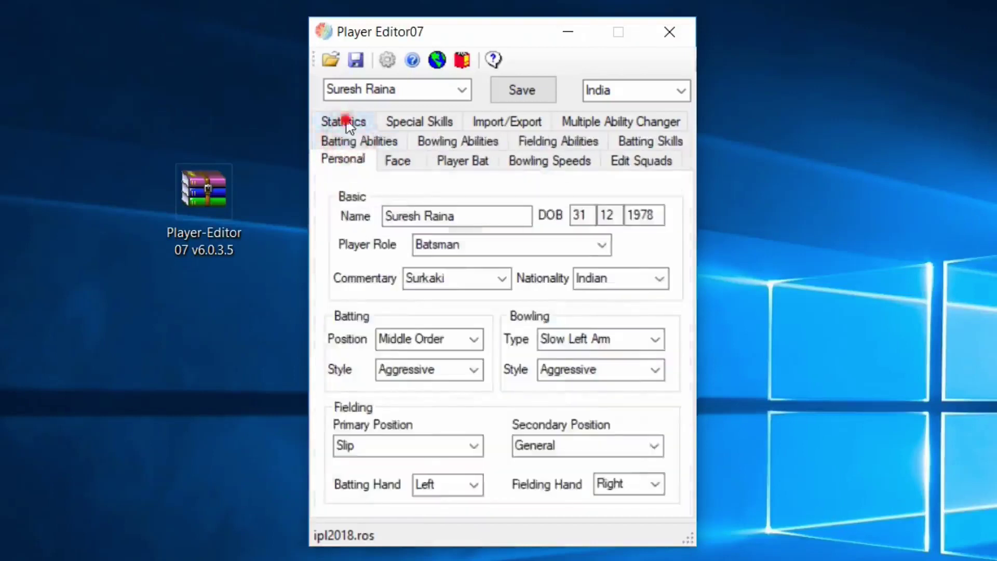
{"action": "left_click", "coordinate": [347, 123]}
{"action": "left_click", "coordinate": [522, 92]}
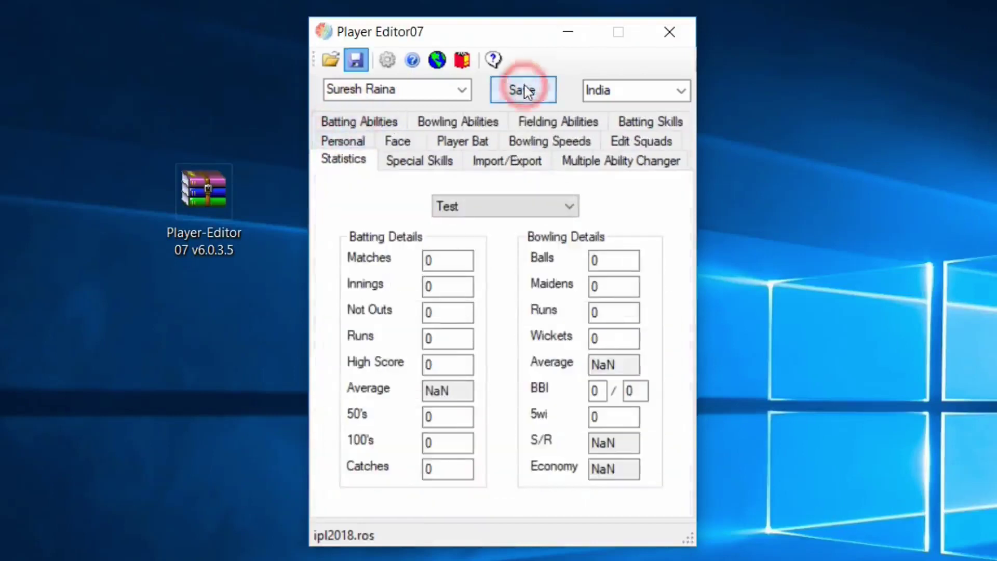
Open squad editing for Chennai Super King, then find and select Suresh Raina in the list of Indian players.
{"action": "left_click", "coordinate": [643, 143]}
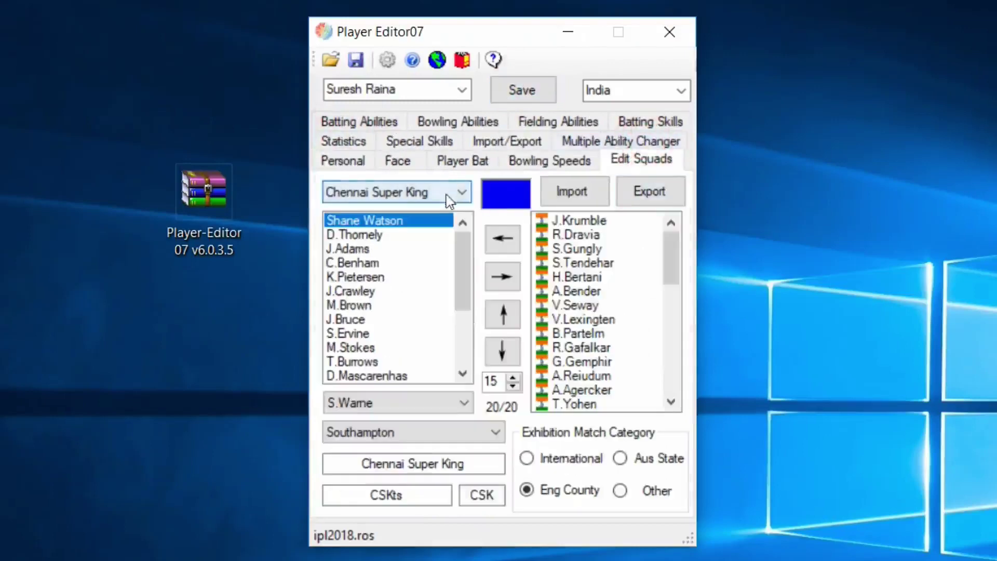
{"action": "left_click", "coordinate": [614, 234]}
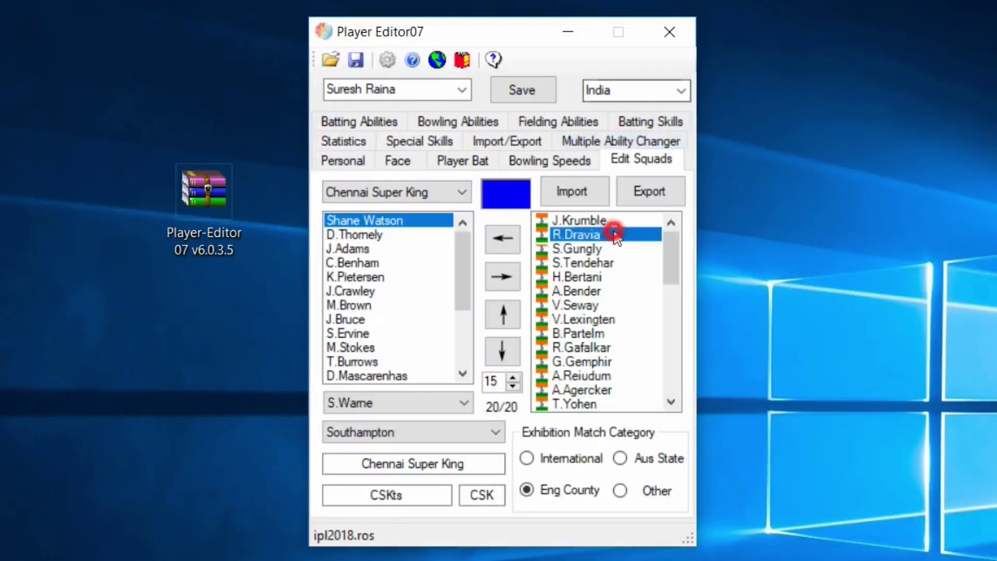
{"action": "key", "text": "Down"}
{"action": "key", "text": "Down"}
{"action": "key", "text": "Down"}
{"action": "key", "text": "Down"}
{"action": "key", "text": "Down"}
{"action": "key", "text": "Down"}
{"action": "key", "text": "Down"}
{"action": "key", "text": "Down"}
{"action": "key", "text": "Down"}
{"action": "key", "text": "Down"}
{"action": "key", "text": "Down"}
{"action": "key", "text": "Down"}
{"action": "key", "text": "Down"}
{"action": "key", "text": "Down"}
{"action": "key", "text": "Down"}
{"action": "key", "text": "Down"}
{"action": "key", "text": "Down"}
{"action": "key", "text": "Down"}
{"action": "key", "text": "Down"}
{"action": "key", "text": "Down"}
{"action": "key", "text": "Down"}
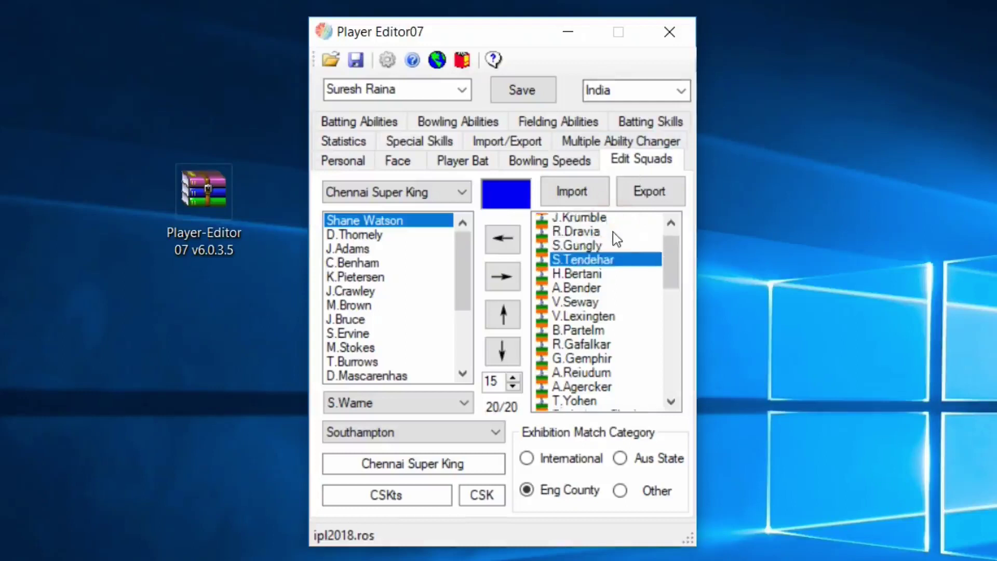
{"action": "key", "text": "Down"}
{"action": "key", "text": "Down"}
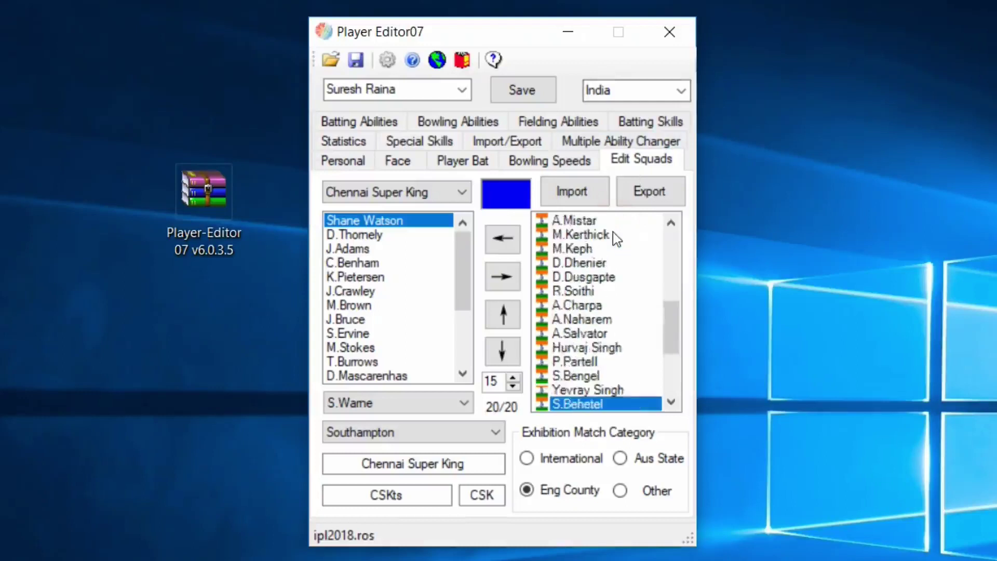
{"action": "key", "text": "Up"}
{"action": "key", "text": "Up"}
{"action": "key", "text": "Up"}
{"action": "key", "text": "Up"}
{"action": "key", "text": "Up"}
{"action": "key", "text": "Up"}
{"action": "key", "text": "Up"}
{"action": "key", "text": "Up"}
{"action": "key", "text": "Up"}
{"action": "key", "text": "Up"}
{"action": "key", "text": "Up"}
{"action": "key", "text": "Up"}
{"action": "key", "text": "Up"}
{"action": "key", "text": "Up"}
{"action": "key", "text": "Up"}
{"action": "key", "text": "Up"}
{"action": "key", "text": "Up"}
{"action": "key", "text": "Up"}
{"action": "key", "text": "Up"}
{"action": "key", "text": "Up"}
{"action": "scroll", "coordinate": [614, 238], "scroll_direction": "up", "scroll_amount": 1}
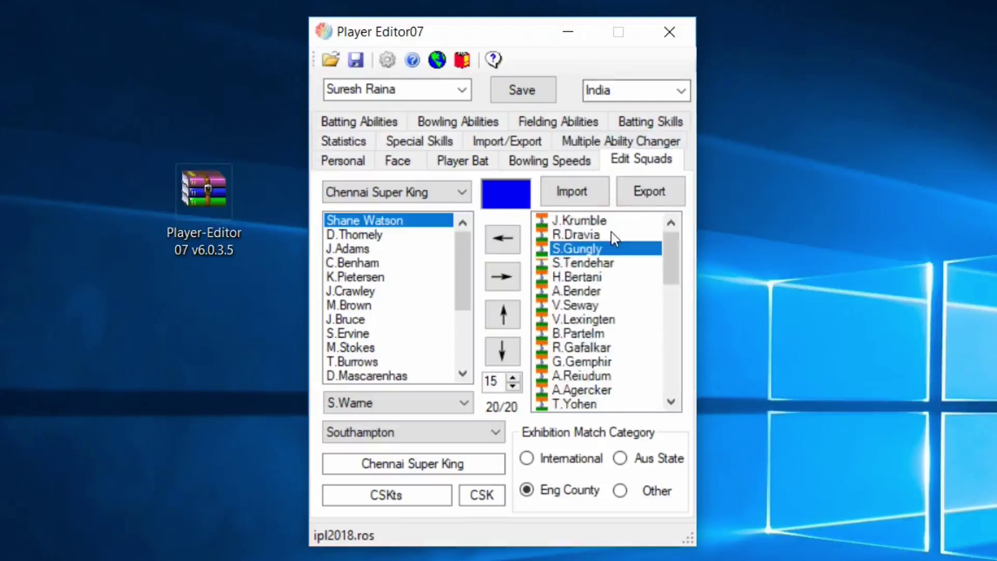
{"action": "scroll", "coordinate": [602, 337], "scroll_direction": "down", "scroll_amount": 10}
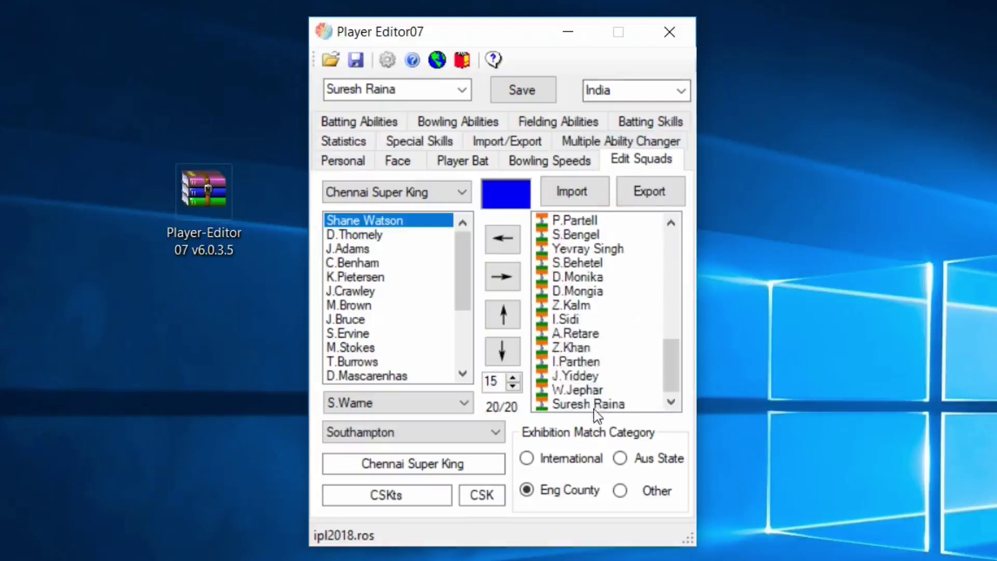
{"action": "left_click", "coordinate": [592, 404]}
Try to add Suresh Raina to the Chennai Super King squad, and remove D.Thornely from that squad.
{"action": "left_click", "coordinate": [411, 248]}
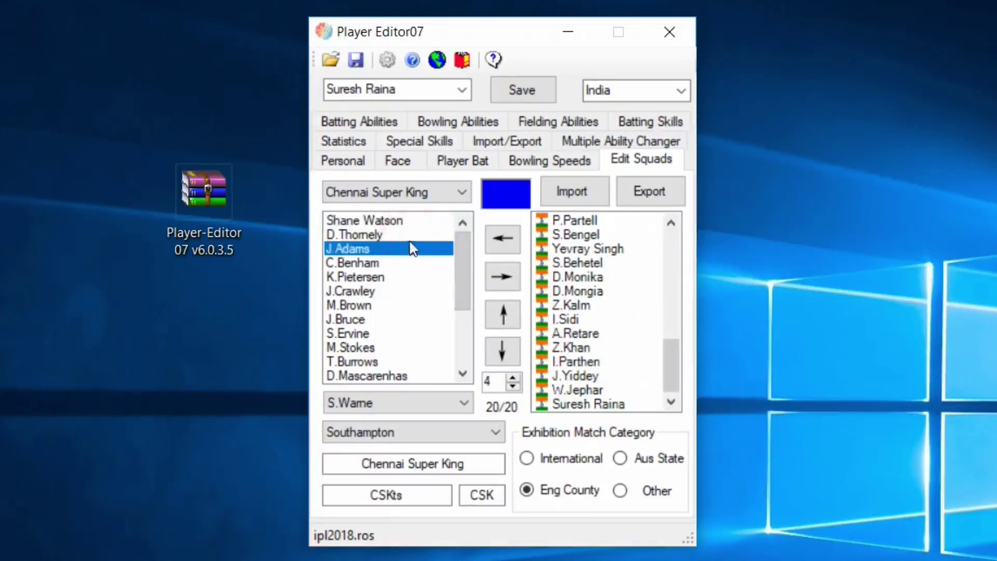
{"action": "left_click", "coordinate": [408, 235]}
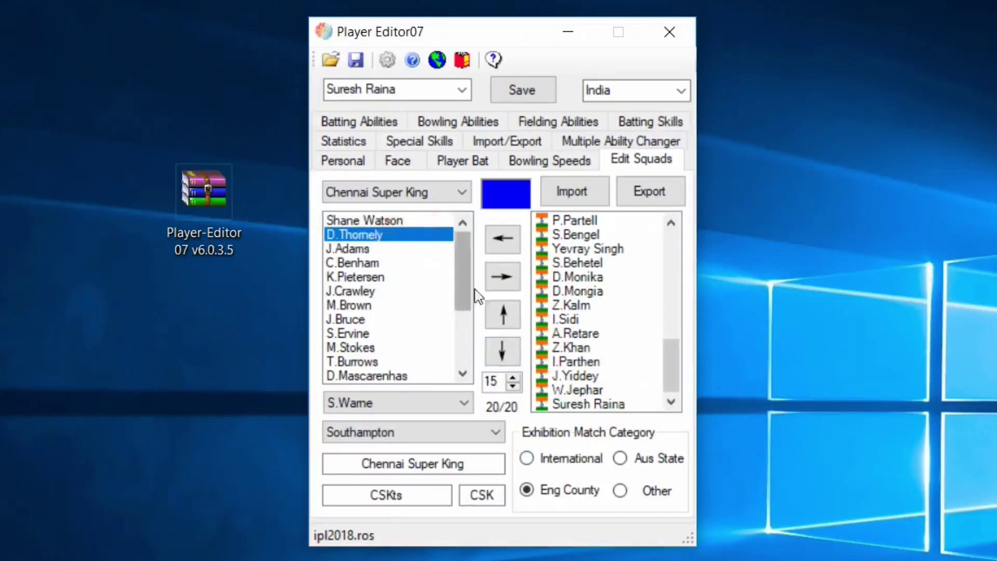
{"action": "left_click", "coordinate": [608, 411]}
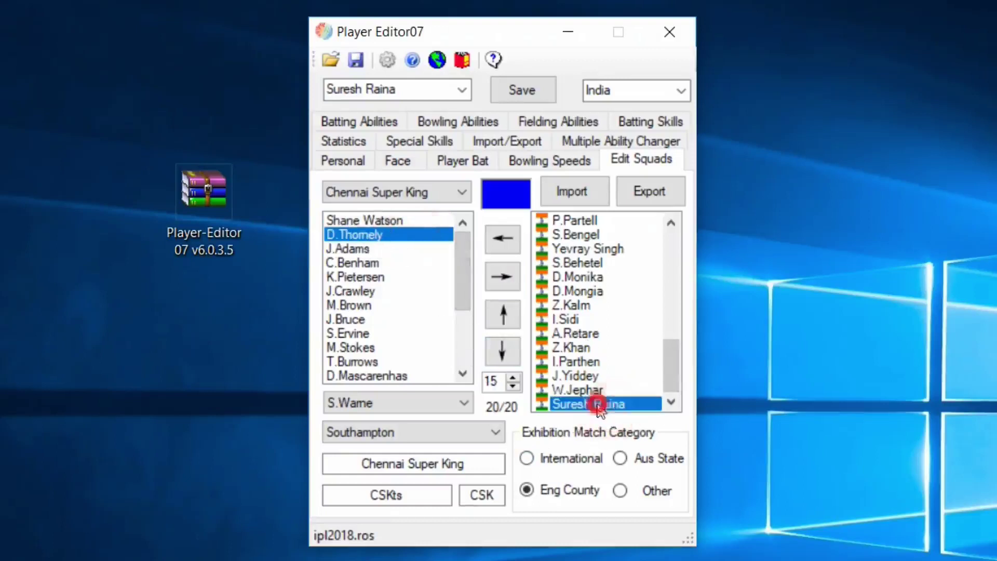
{"action": "left_click", "coordinate": [513, 270]}
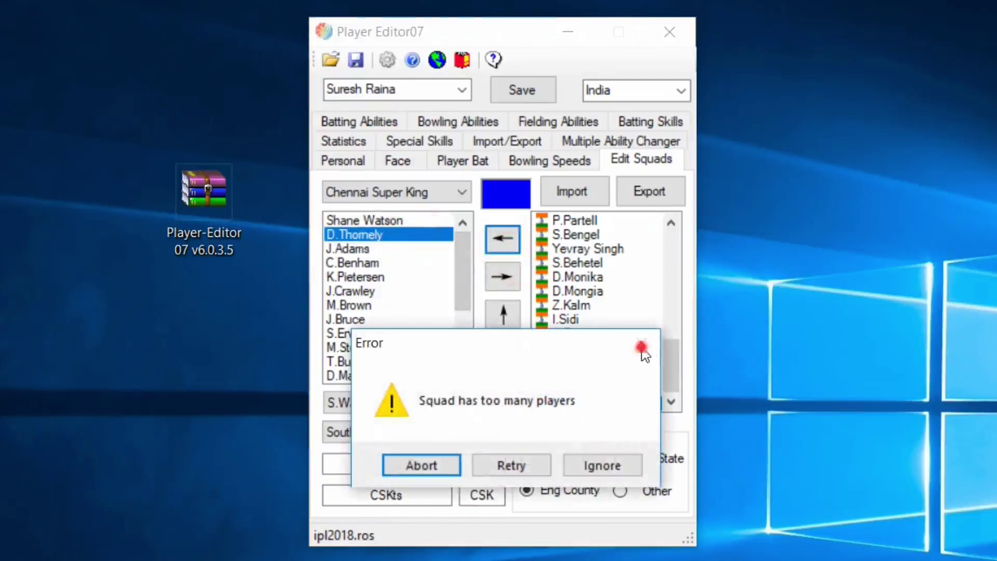
{"action": "left_click", "coordinate": [441, 467]}
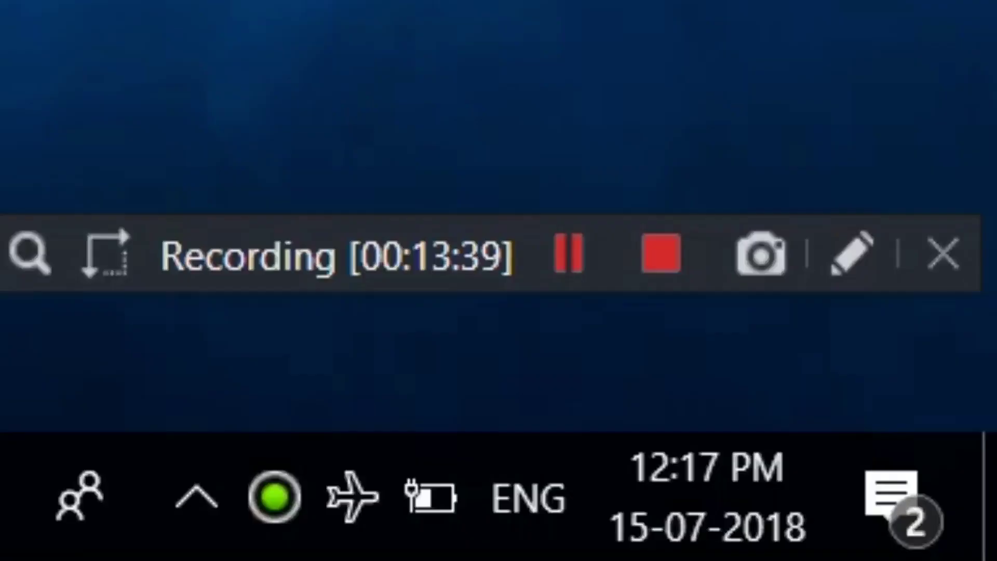
{"action": "left_click", "coordinate": [461, 276]}
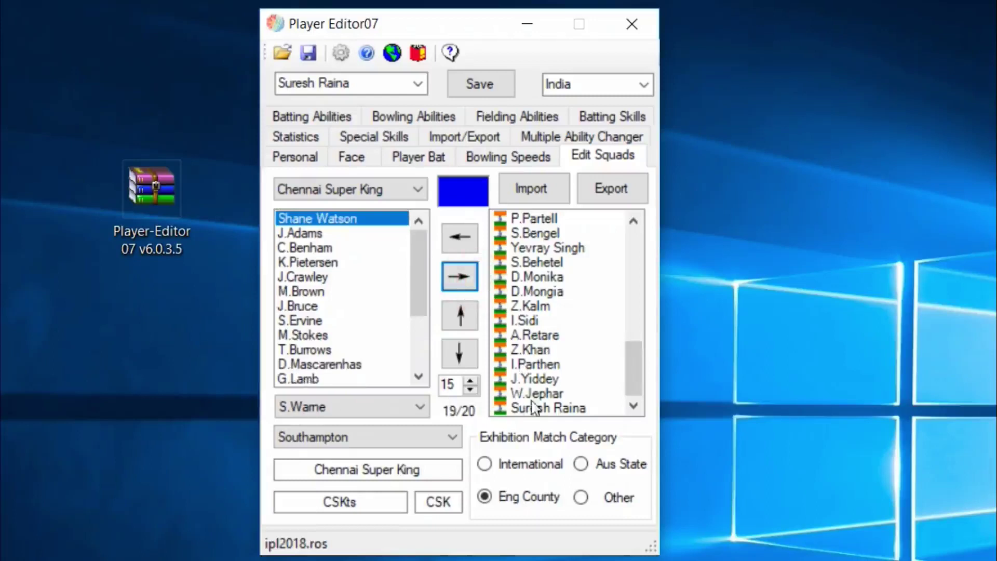
Add Suresh Raina from the Indian players to the Chennai Super King squad.
{"action": "left_click", "coordinate": [574, 408]}
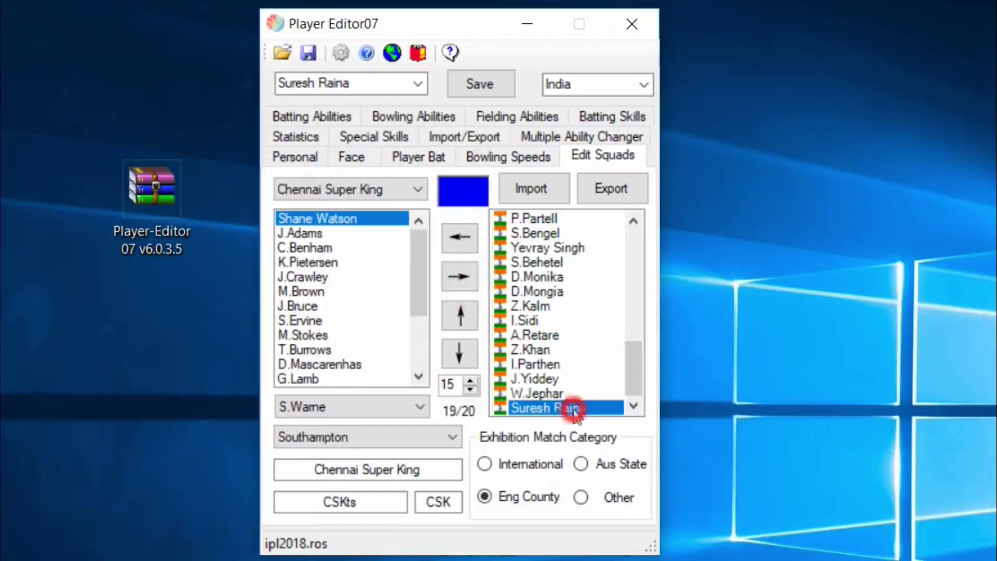
{"action": "left_click", "coordinate": [459, 252]}
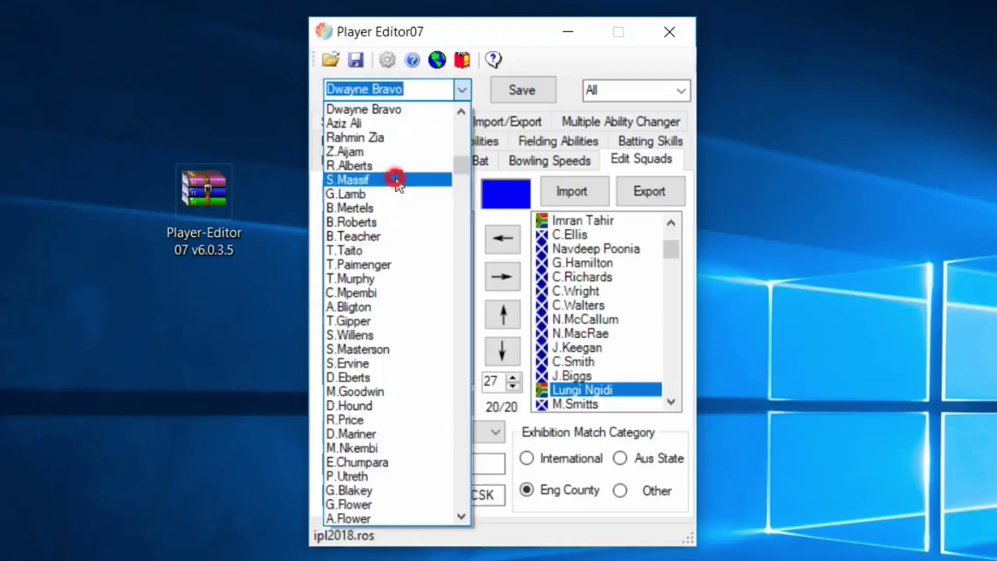
Pick S.Massif from the list of all players and look through the names that follow.
{"action": "left_click", "coordinate": [392, 180]}
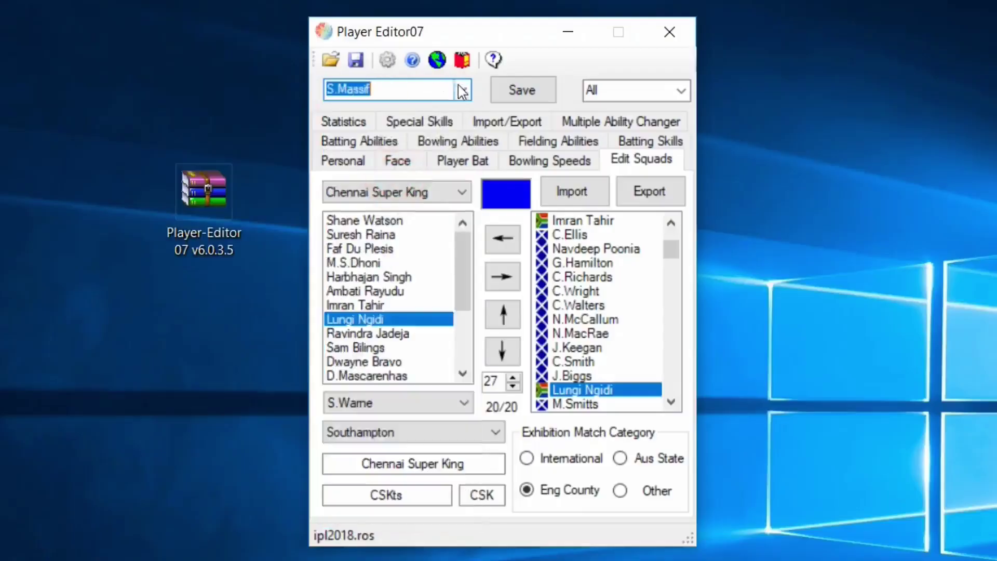
{"action": "left_click", "coordinate": [461, 90]}
{"action": "left_click", "coordinate": [509, 61]}
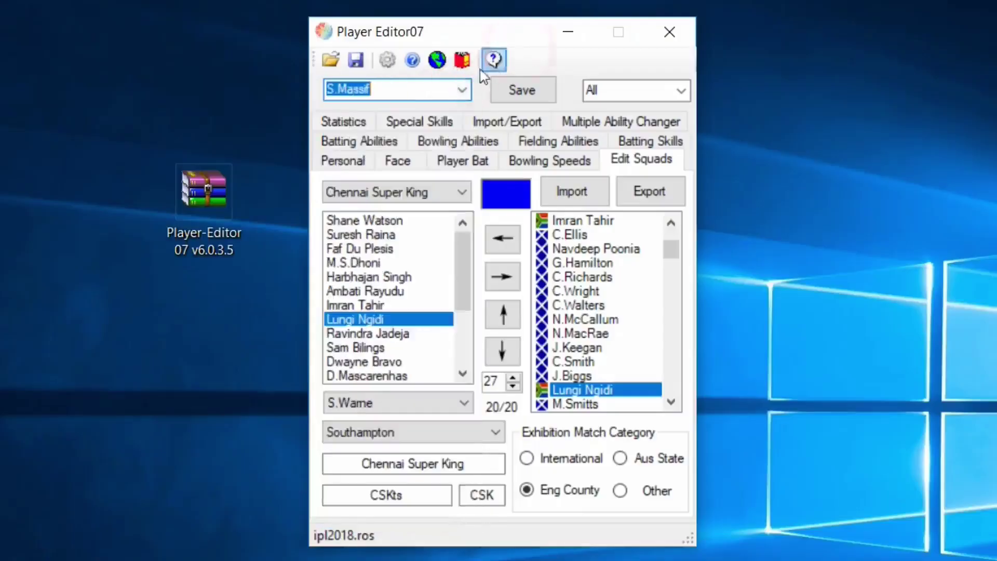
{"action": "left_click", "coordinate": [462, 91]}
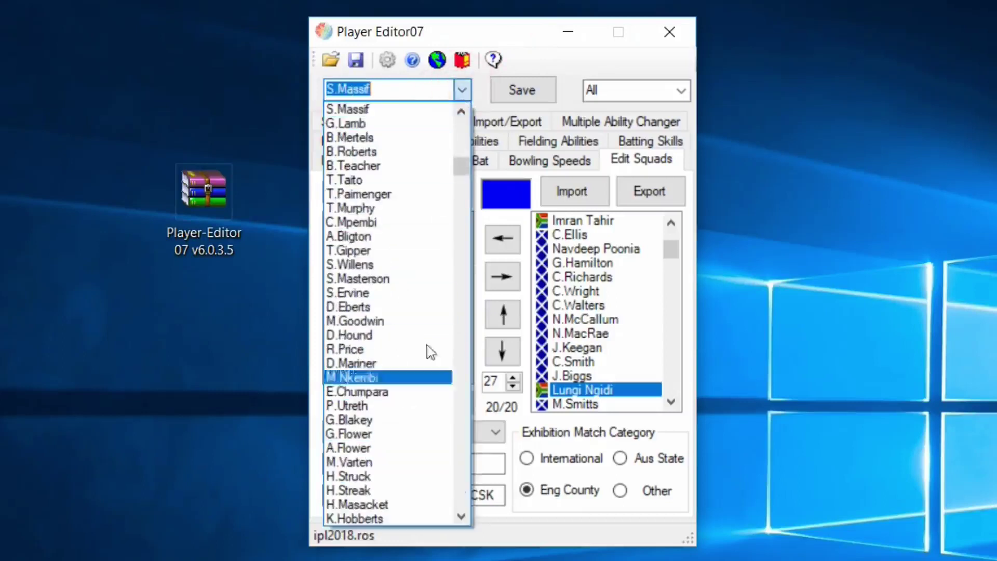
{"action": "left_click", "coordinate": [528, 58]}
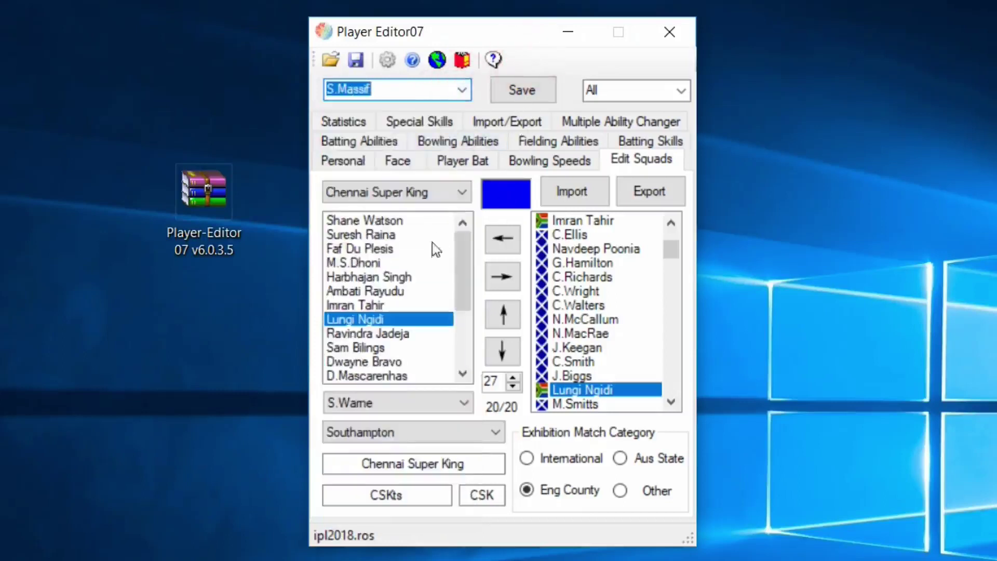
Go through the Chennai Super King squad player by player, from Shane Watson to Dwayne Bravo.
{"action": "left_click_drag", "start_coordinate": [463, 267], "coordinate": [459, 225]}
{"action": "left_click", "coordinate": [403, 222]}
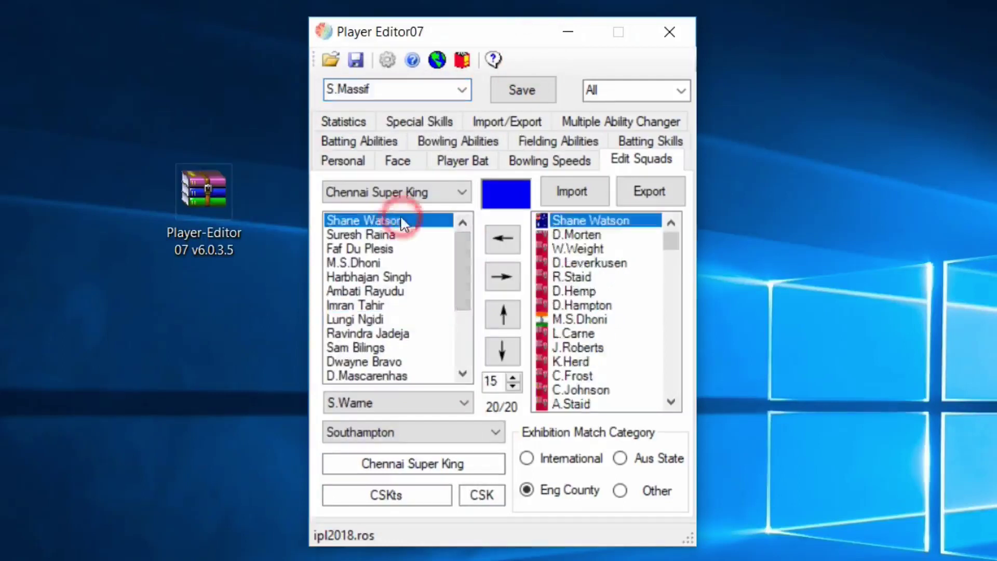
{"action": "key", "text": "Down"}
{"action": "key", "text": "Down"}
{"action": "key", "text": "Down"}
{"action": "key", "text": "Down"}
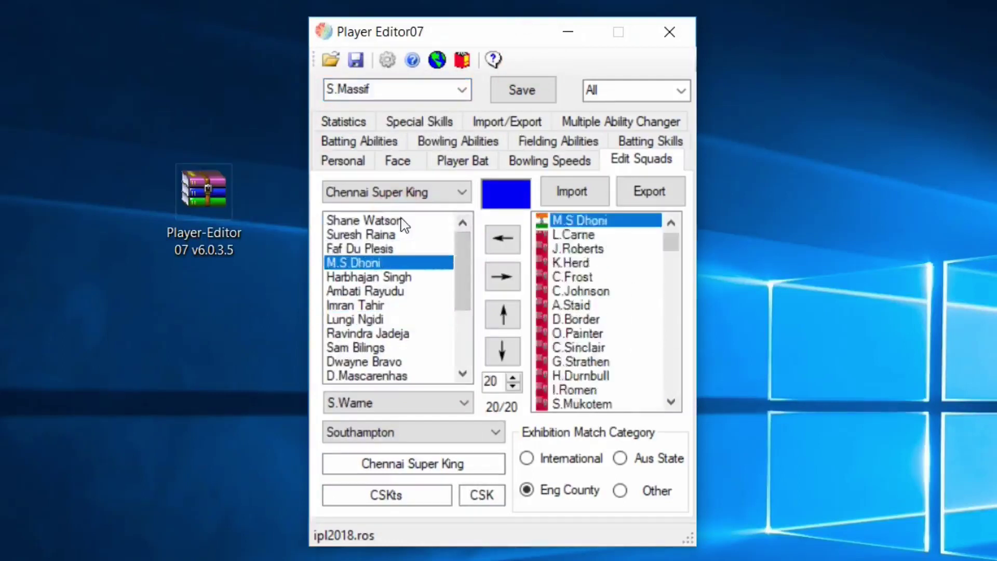
{"action": "key", "text": "Down"}
{"action": "key", "text": "Down"}
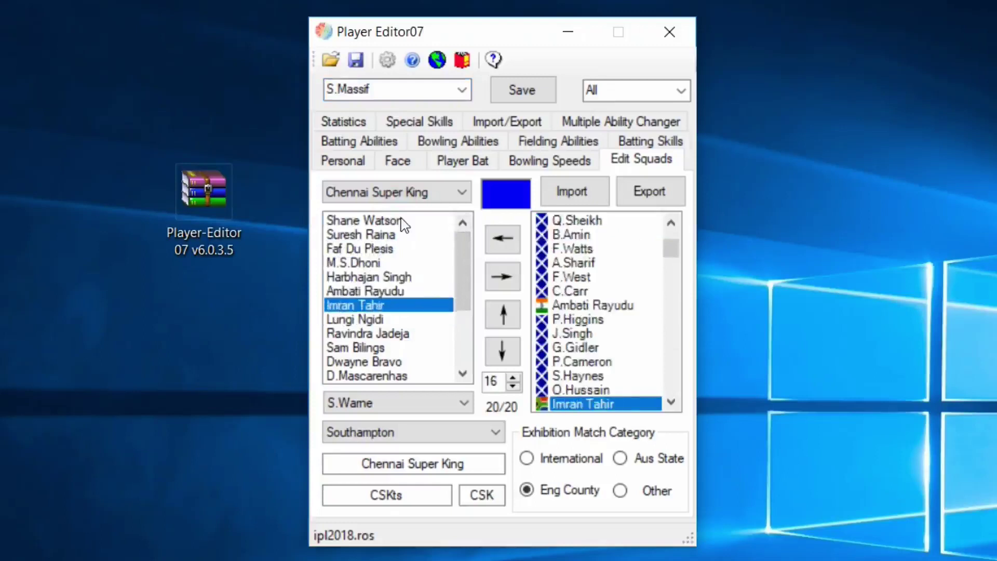
{"action": "key", "text": "Down"}
{"action": "key", "text": "Down"}
{"action": "key", "text": "Down"}
{"action": "key", "text": "Down"}
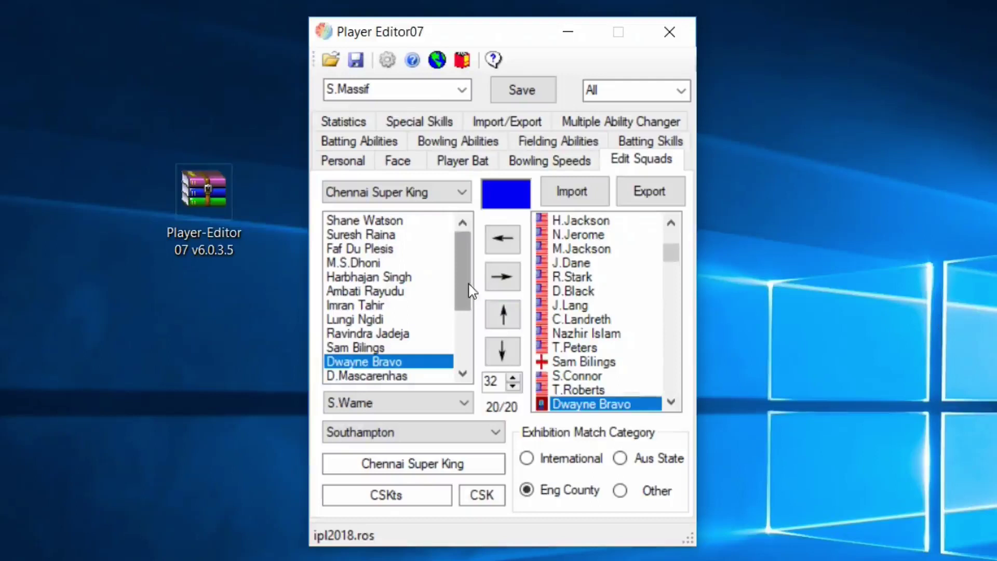
{"action": "left_click_drag", "start_coordinate": [471, 291], "coordinate": [462, 255]}
{"action": "left_click", "coordinate": [470, 325]}
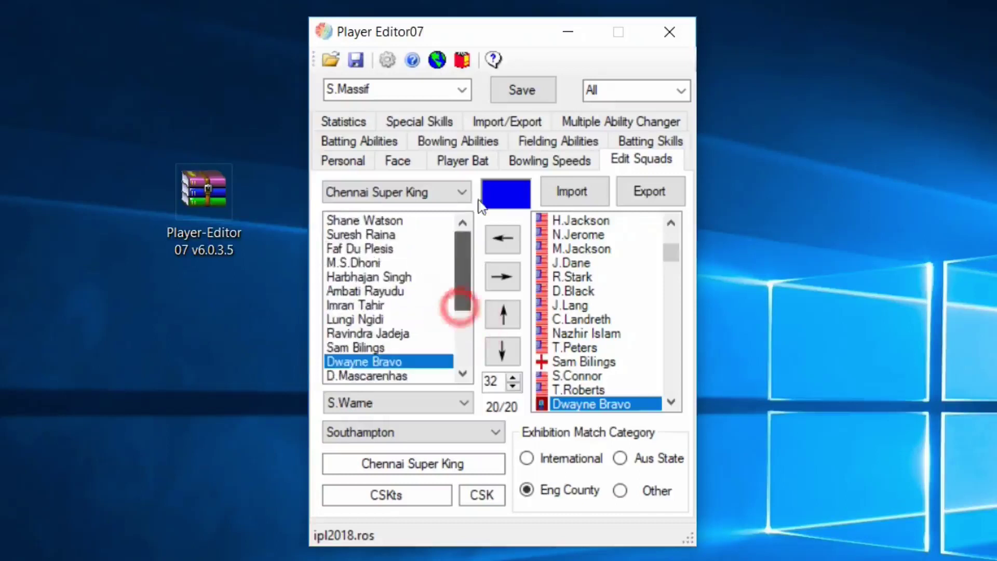
Open T.Murphy's personal details and clear the name, keeping the Lower Order batting position and Zimbabwean nationality.
{"action": "left_click", "coordinate": [347, 164]}
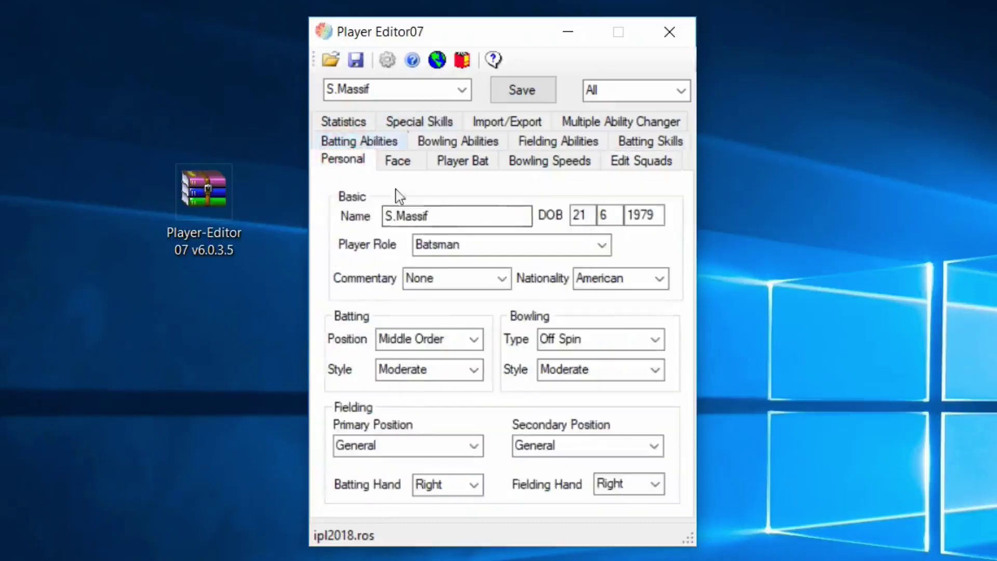
{"action": "left_click", "coordinate": [451, 92]}
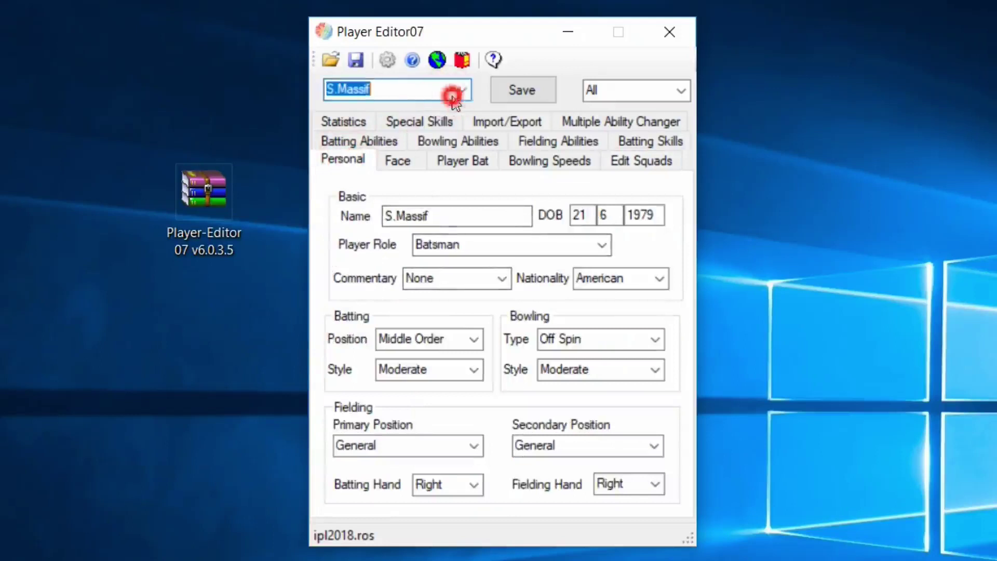
{"action": "left_click", "coordinate": [396, 213]}
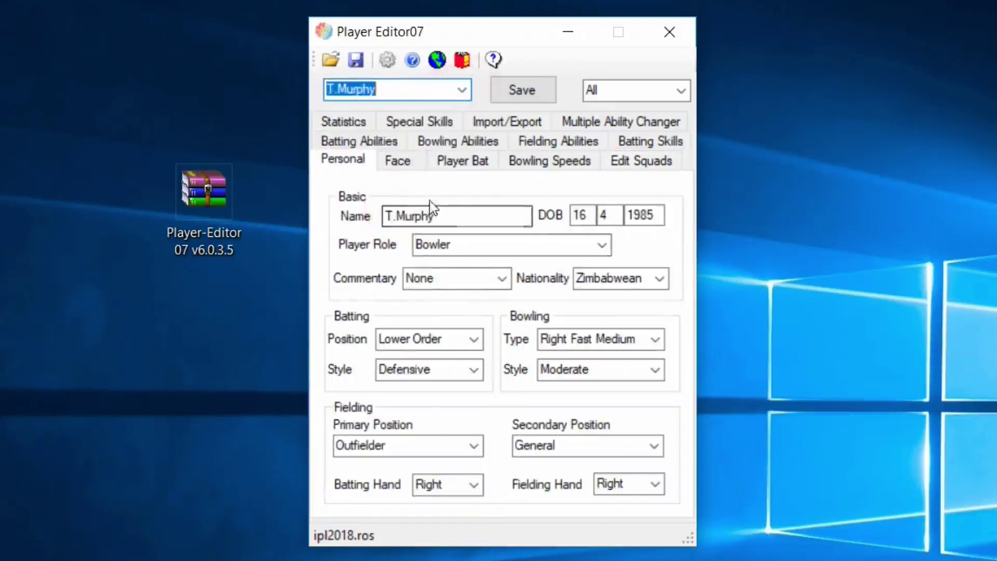
{"action": "double_click", "coordinate": [445, 213]}
{"action": "key", "text": "BackSpace"}
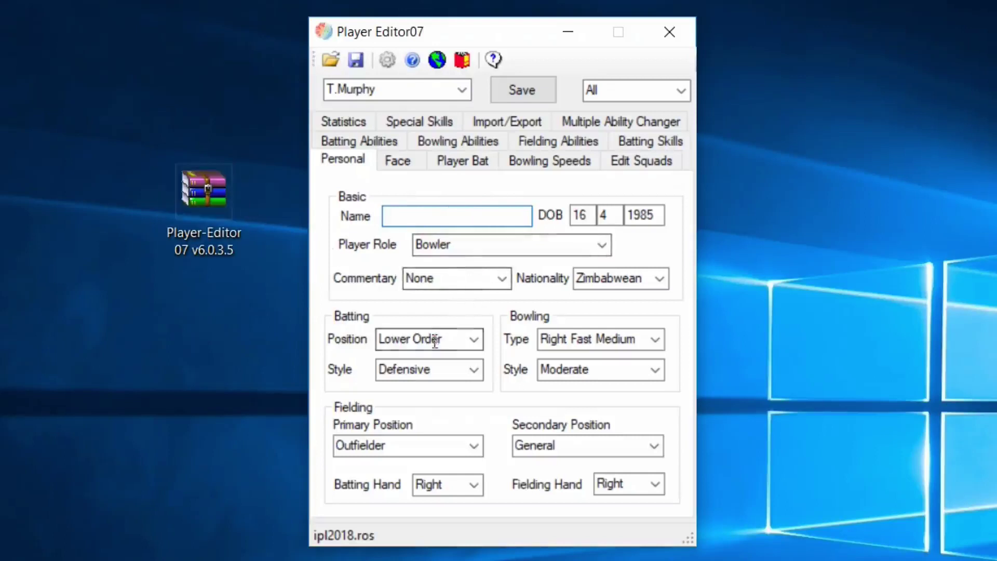
{"action": "left_click", "coordinate": [472, 338]}
{"action": "left_click", "coordinate": [468, 312]}
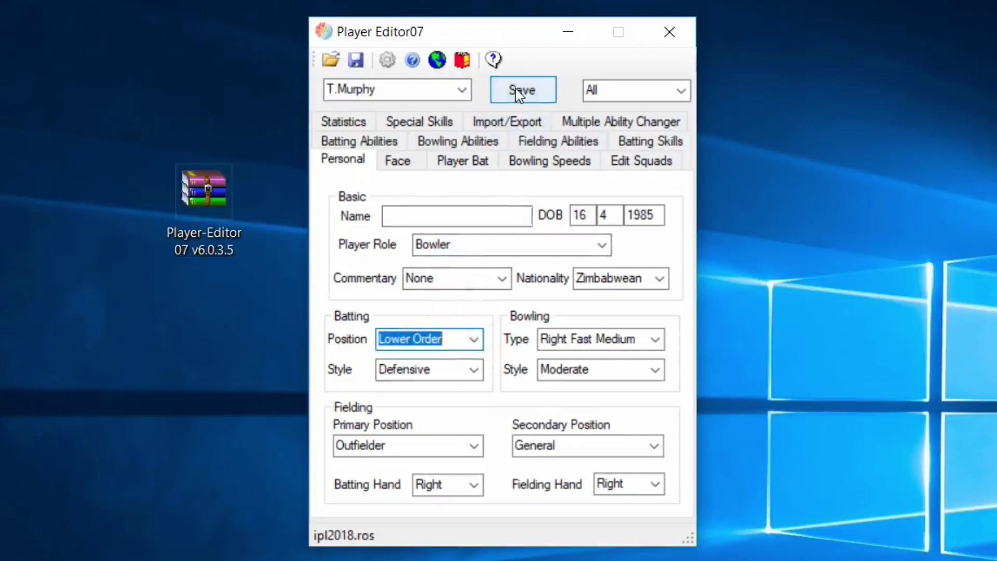
{"action": "left_click", "coordinate": [659, 278]}
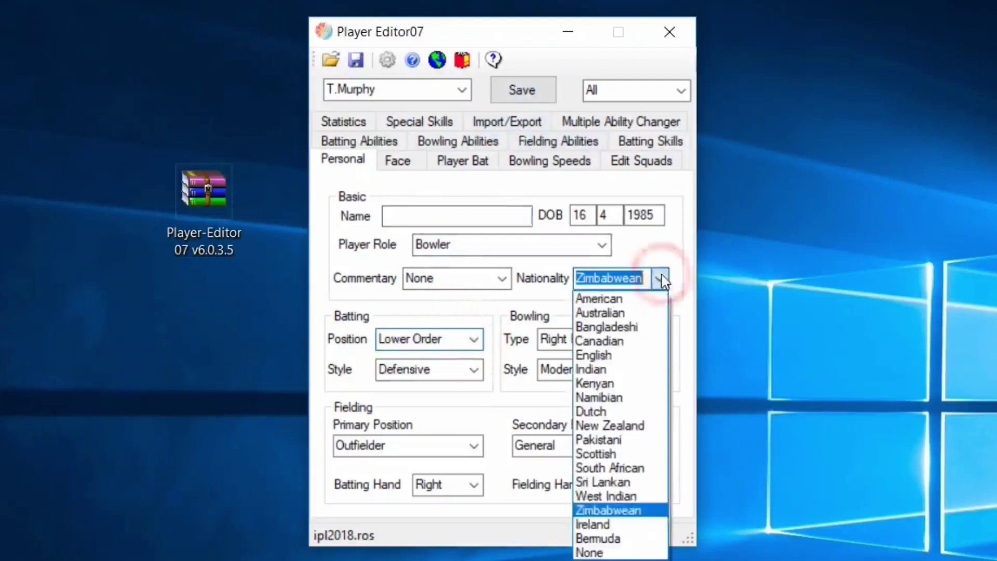
{"action": "left_click", "coordinate": [618, 509]}
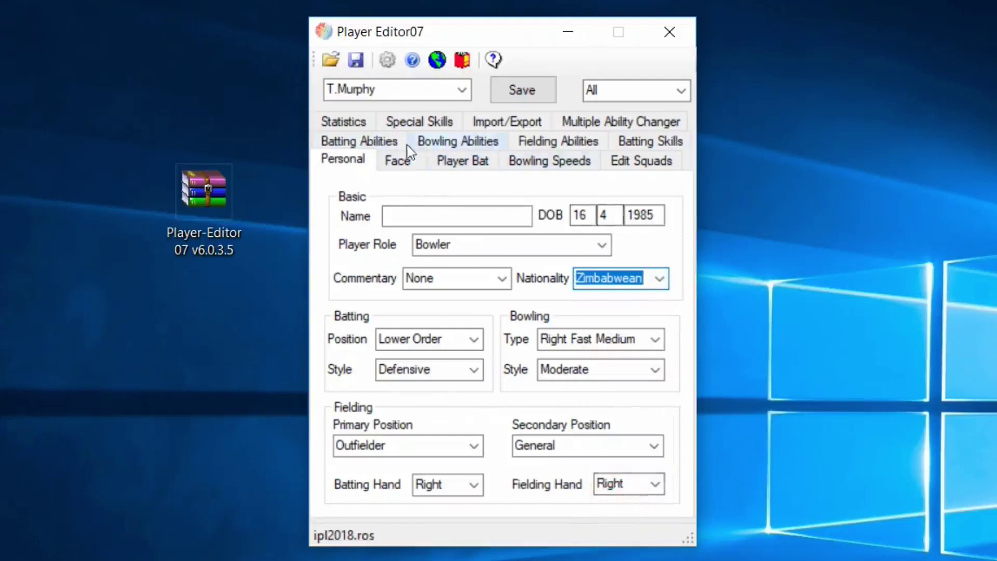
Lower T.Murphy's batting Skill, Concentration, Resilience and Defence to 0, and Attack to 10.
{"action": "left_click", "coordinate": [383, 140]}
{"action": "left_click_drag", "start_coordinate": [348, 258], "coordinate": [347, 311]}
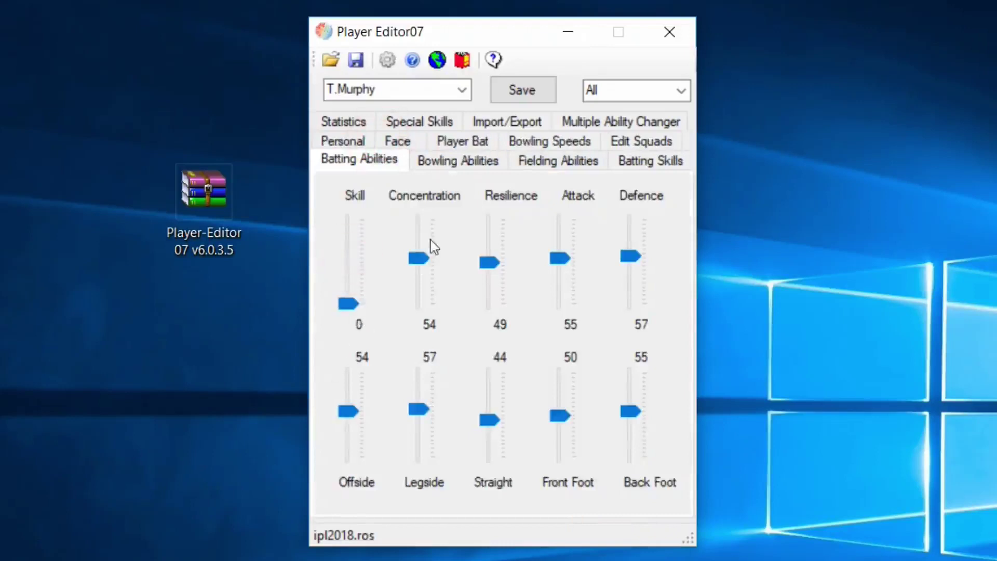
{"action": "left_click_drag", "start_coordinate": [417, 270], "coordinate": [488, 307]}
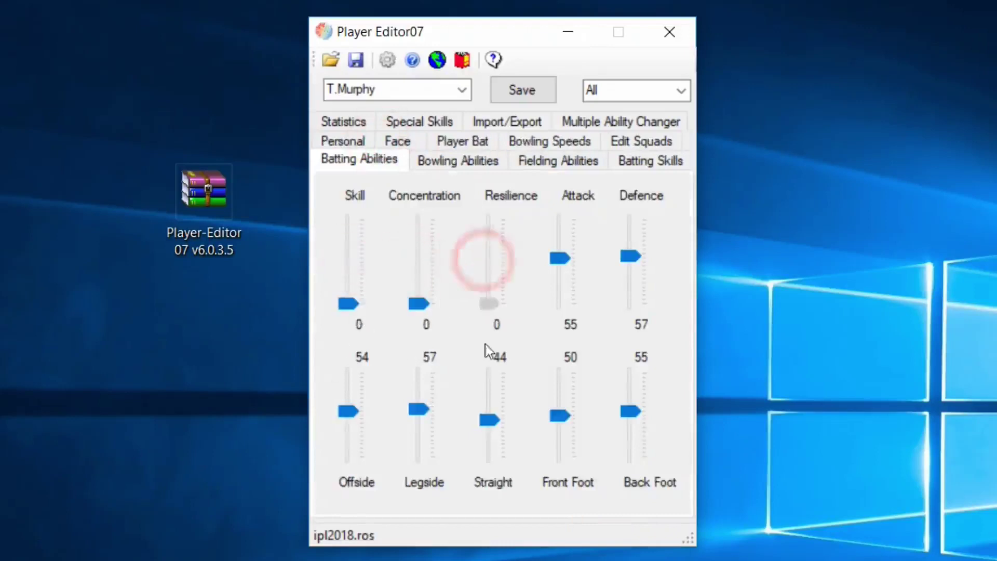
{"action": "left_click_drag", "start_coordinate": [561, 269], "coordinate": [559, 295]}
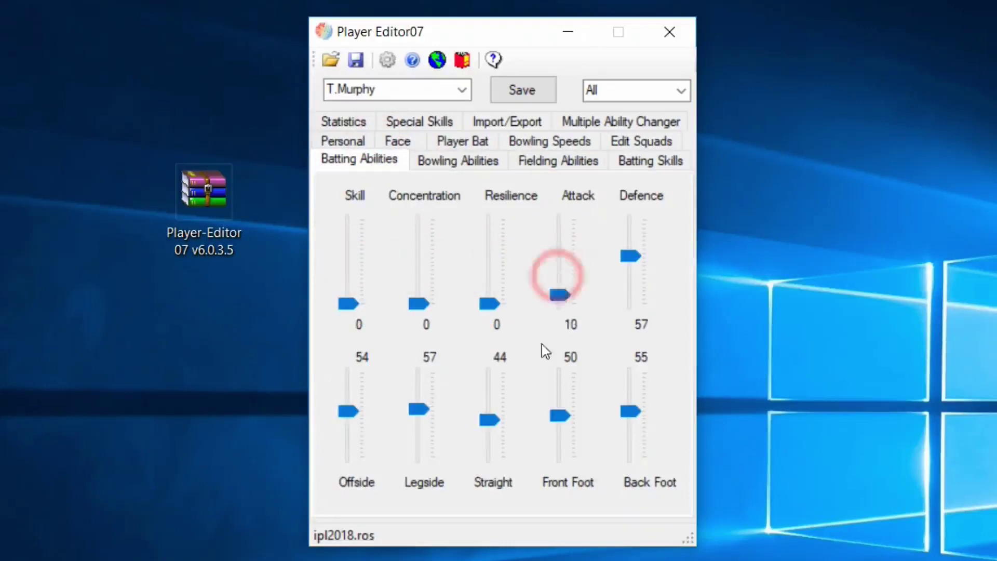
{"action": "left_click_drag", "start_coordinate": [631, 255], "coordinate": [630, 303]}
Set batting Offside to 9 and Legside, Straight, Front Foot, Back Foot and Attack to 0, and save the player.
{"action": "left_click_drag", "start_coordinate": [354, 432], "coordinate": [349, 445]}
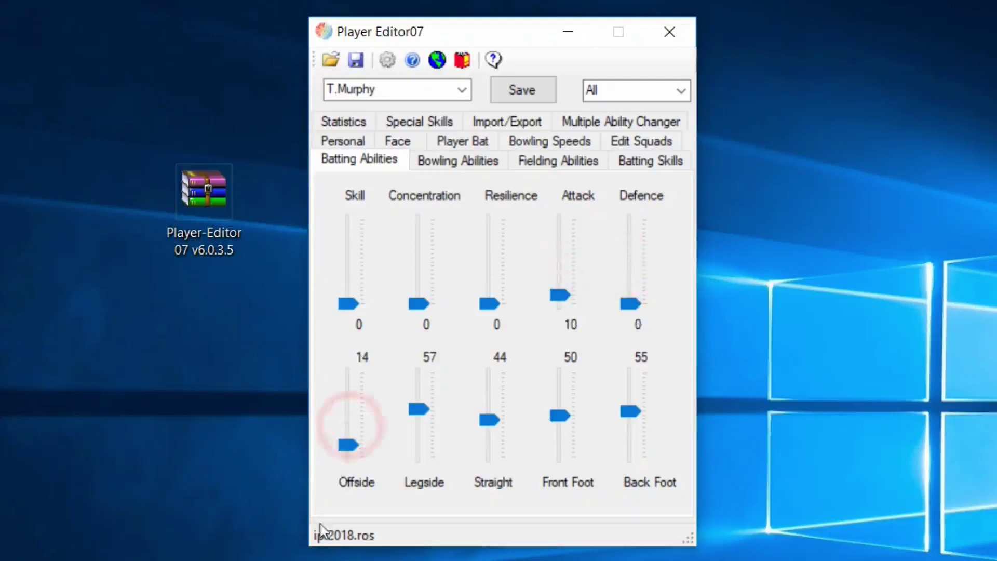
{"action": "left_click_drag", "start_coordinate": [427, 411], "coordinate": [405, 513]}
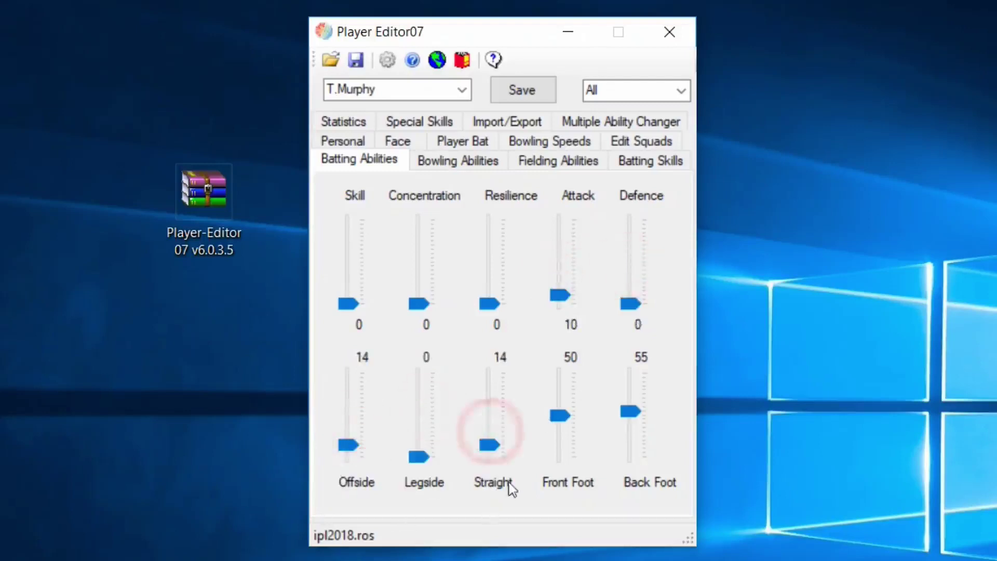
{"action": "left_click", "coordinate": [487, 442]}
{"action": "left_click_drag", "start_coordinate": [491, 441], "coordinate": [371, 470]}
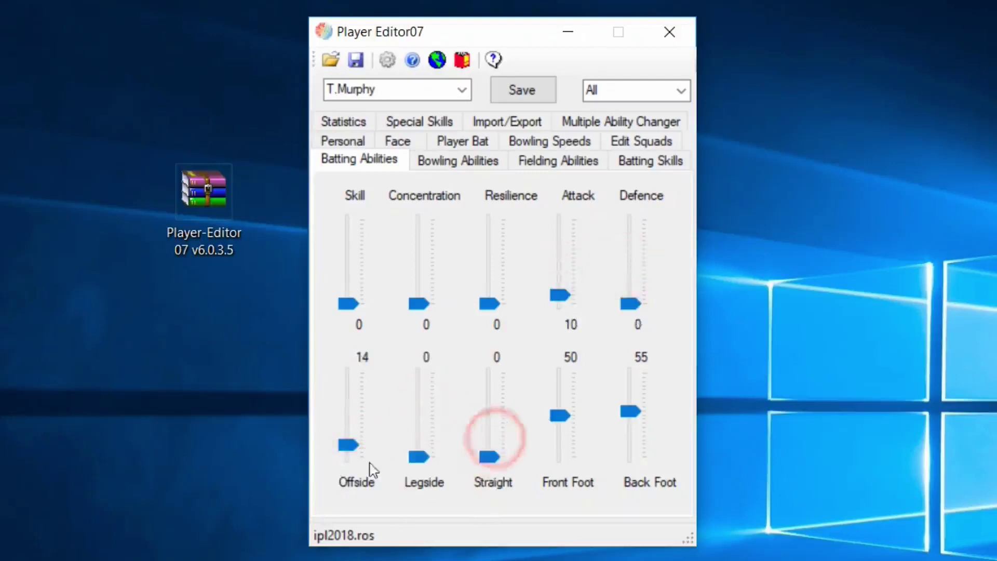
{"action": "left_click", "coordinate": [350, 450]}
{"action": "left_click_drag", "start_coordinate": [570, 416], "coordinate": [563, 460]}
{"action": "left_click_drag", "start_coordinate": [630, 414], "coordinate": [616, 494]}
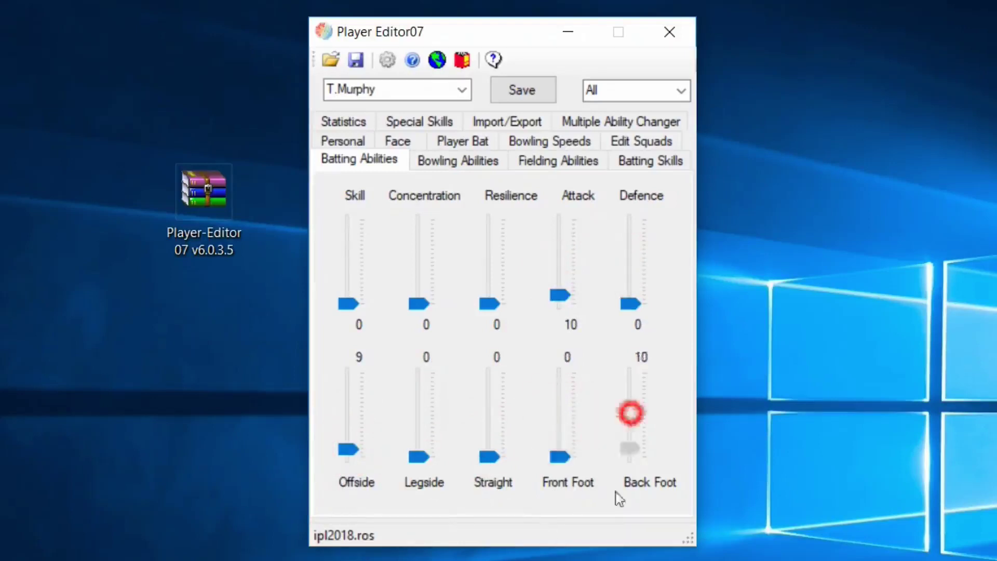
{"action": "left_click", "coordinate": [557, 286]}
{"action": "left_click_drag", "start_coordinate": [560, 290], "coordinate": [560, 311]}
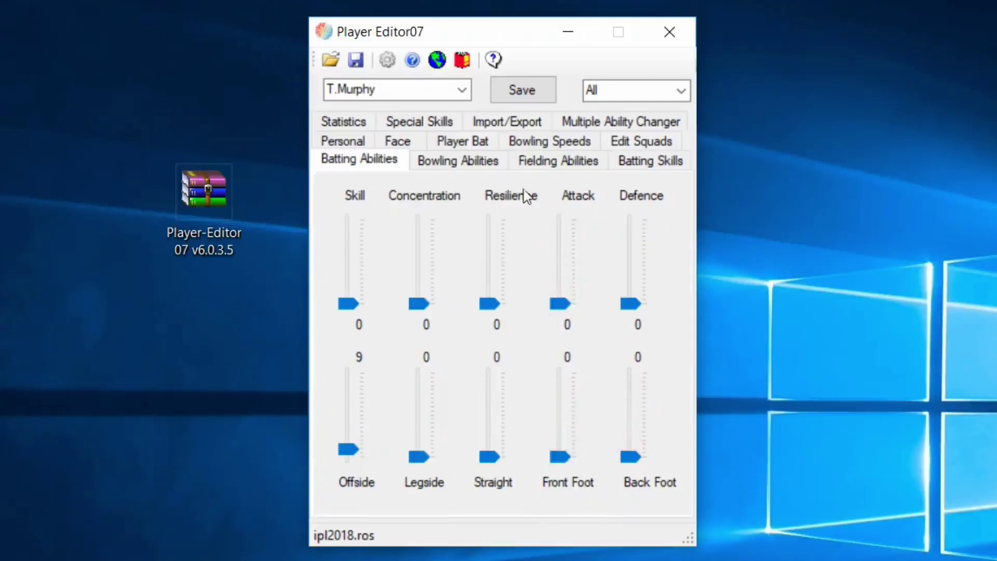
{"action": "left_click", "coordinate": [519, 95]}
Lower the unnamed player's bowling Accuracy, Discipline, Stamina, Seam, Bouncer, Slower Ball, Inswing and Outswing to 0.
{"action": "left_click", "coordinate": [454, 169]}
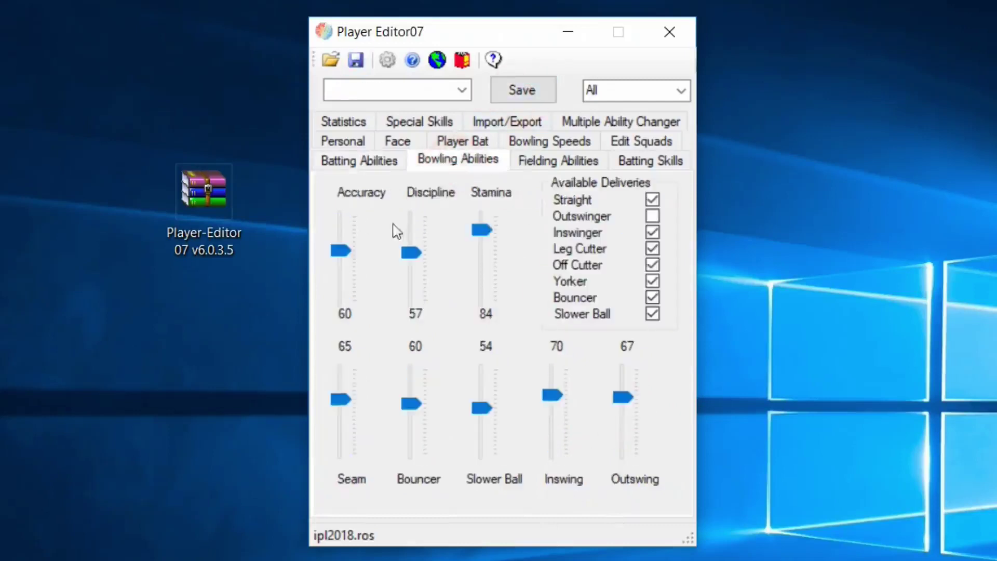
{"action": "left_click_drag", "start_coordinate": [343, 262], "coordinate": [327, 334]}
{"action": "left_click_drag", "start_coordinate": [410, 253], "coordinate": [410, 304]}
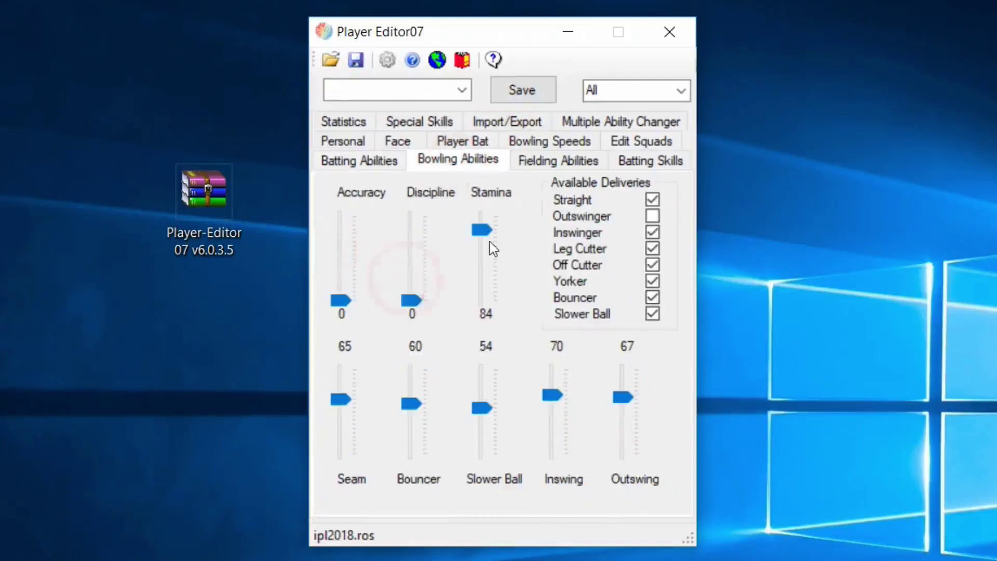
{"action": "left_click_drag", "start_coordinate": [482, 231], "coordinate": [483, 278]}
{"action": "left_click_drag", "start_coordinate": [336, 407], "coordinate": [349, 494]}
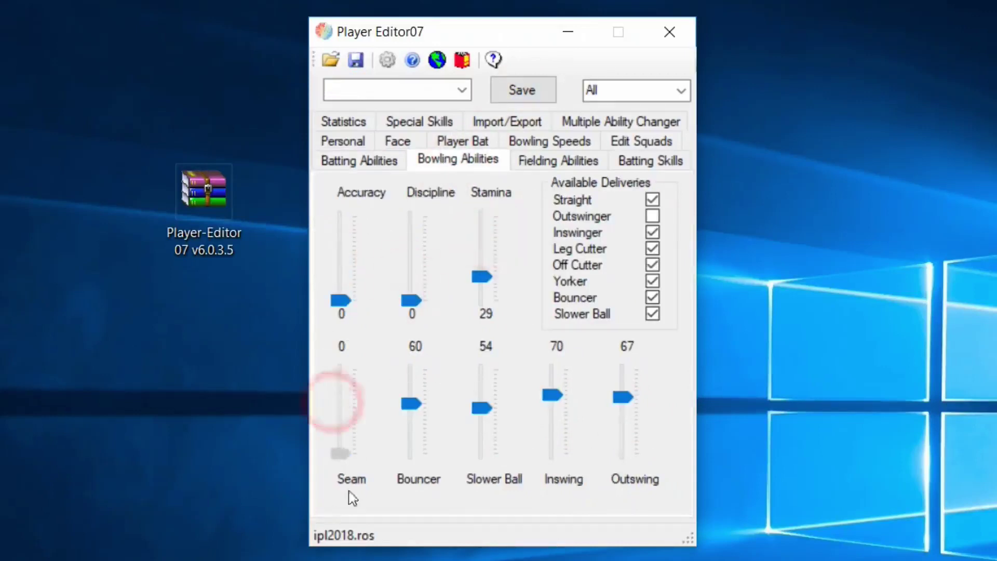
{"action": "left_click_drag", "start_coordinate": [410, 403], "coordinate": [407, 472]}
{"action": "left_click_drag", "start_coordinate": [490, 413], "coordinate": [525, 483]}
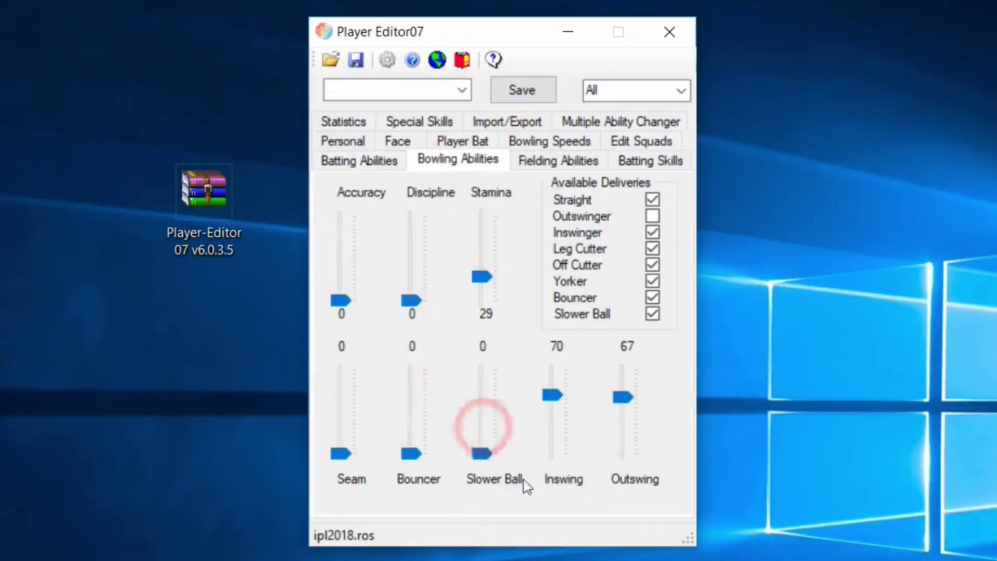
{"action": "left_click_drag", "start_coordinate": [554, 403], "coordinate": [534, 536]}
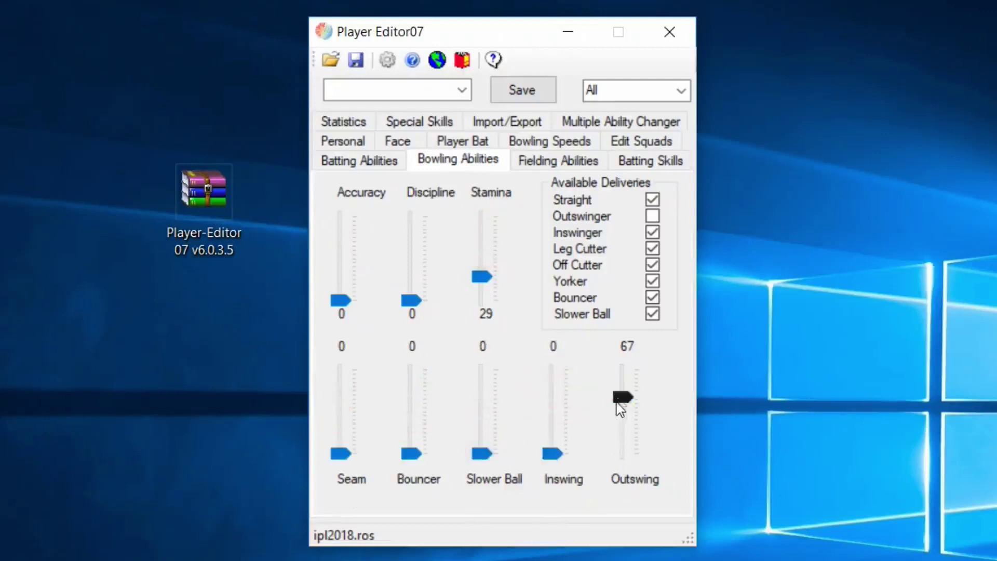
{"action": "left_click_drag", "start_coordinate": [617, 402], "coordinate": [618, 468]}
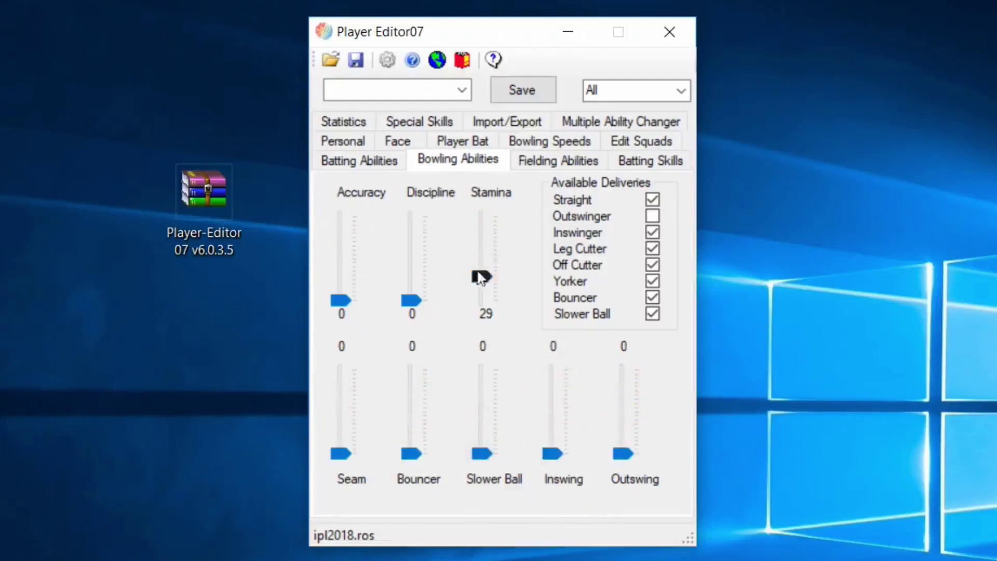
{"action": "left_click_drag", "start_coordinate": [480, 278], "coordinate": [478, 312]}
Save the unnamed player and the ipl2018 roster, and return to editing the Chennai Super King squad.
{"action": "left_click", "coordinate": [539, 90]}
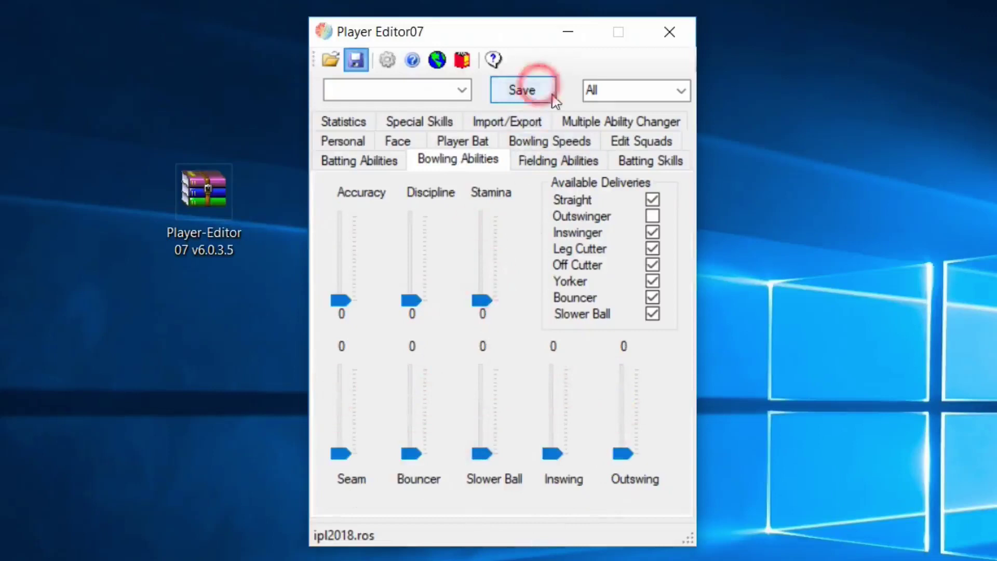
{"action": "left_click", "coordinate": [623, 141]}
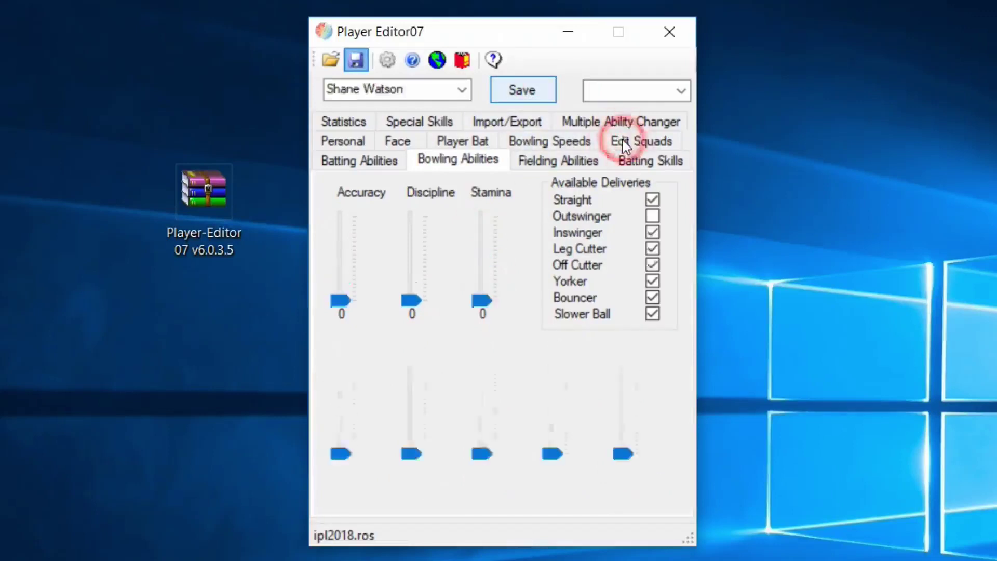
{"action": "left_click", "coordinate": [625, 141]}
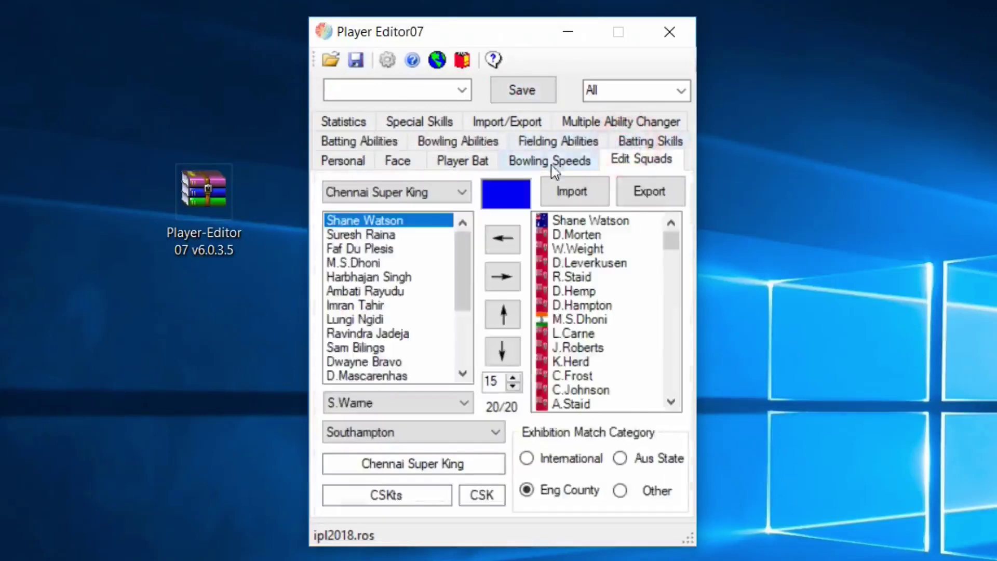
Remove D.Mascarenhas and S.Udal from the Chennai Super King squad.
{"action": "left_click_drag", "start_coordinate": [469, 292], "coordinate": [412, 320]}
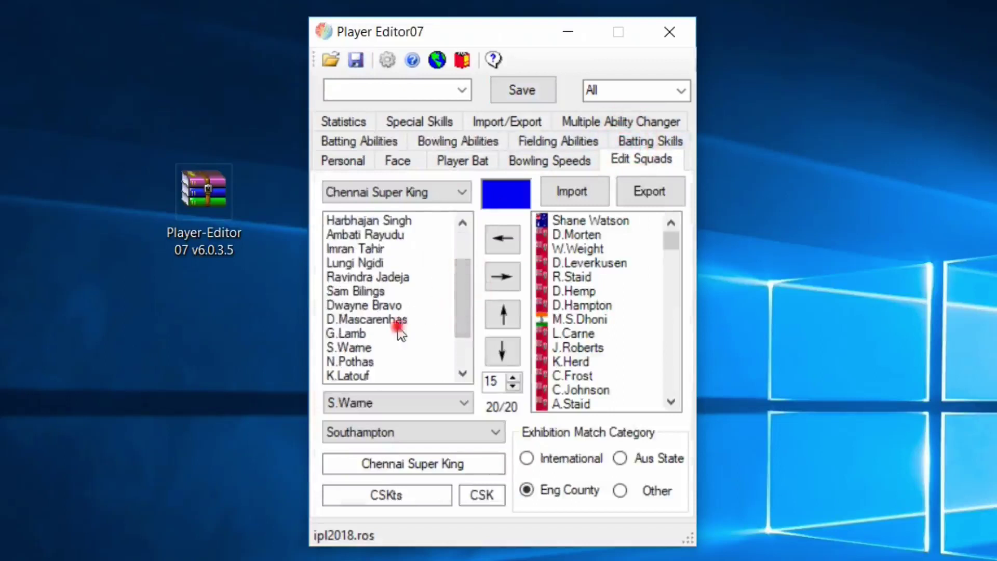
{"action": "left_click", "coordinate": [401, 332]}
{"action": "left_click", "coordinate": [413, 319]}
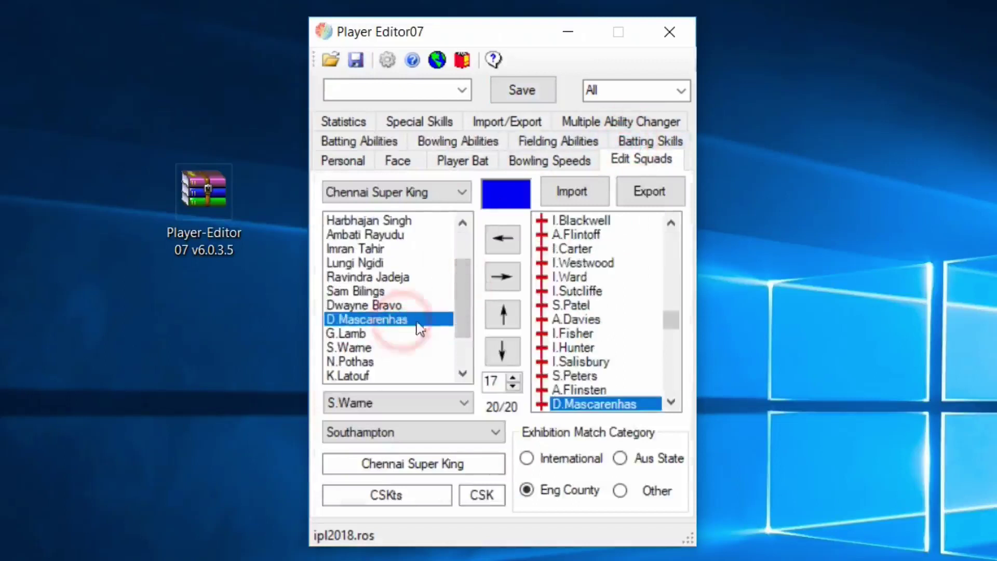
{"action": "left_click", "coordinate": [514, 286]}
{"action": "left_click_drag", "start_coordinate": [464, 291], "coordinate": [465, 344]}
{"action": "left_click", "coordinate": [411, 375]}
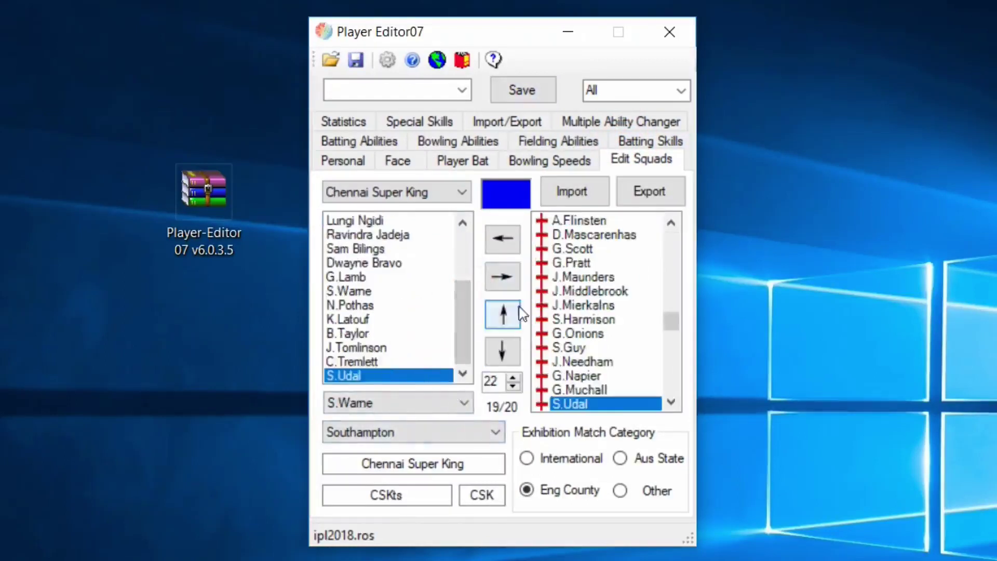
{"action": "left_click", "coordinate": [513, 278]}
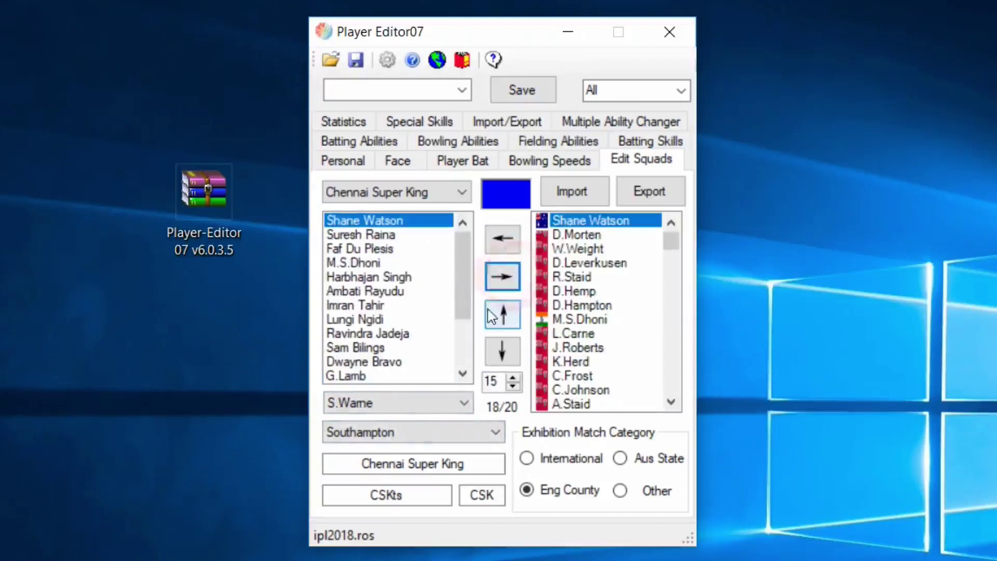
Remove C.Tremlett and J.Tomlinson from the Chennai Super King squad.
{"action": "scroll", "coordinate": [462, 311], "scroll_direction": "down", "scroll_amount": 2}
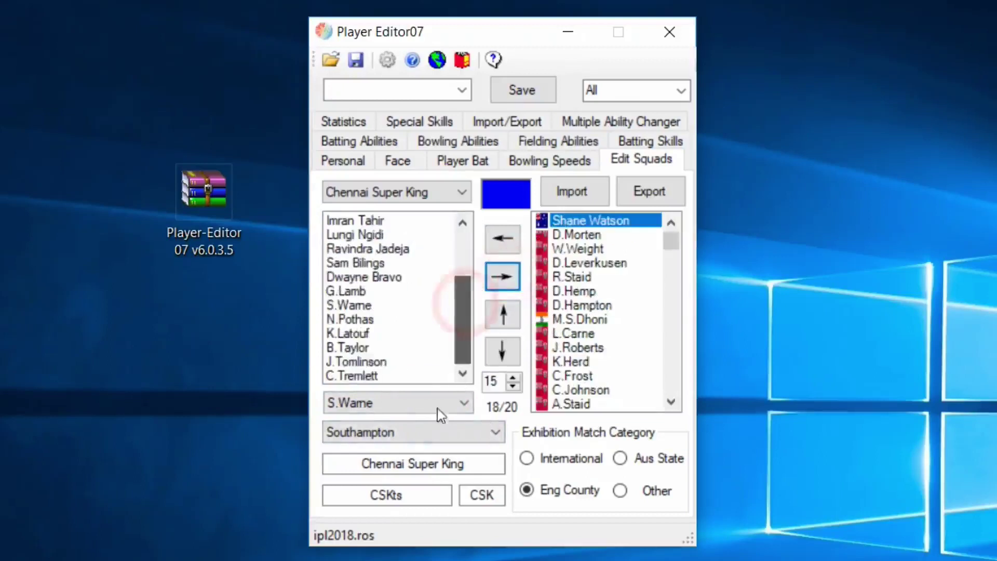
{"action": "left_click", "coordinate": [419, 375]}
{"action": "left_click", "coordinate": [502, 276]}
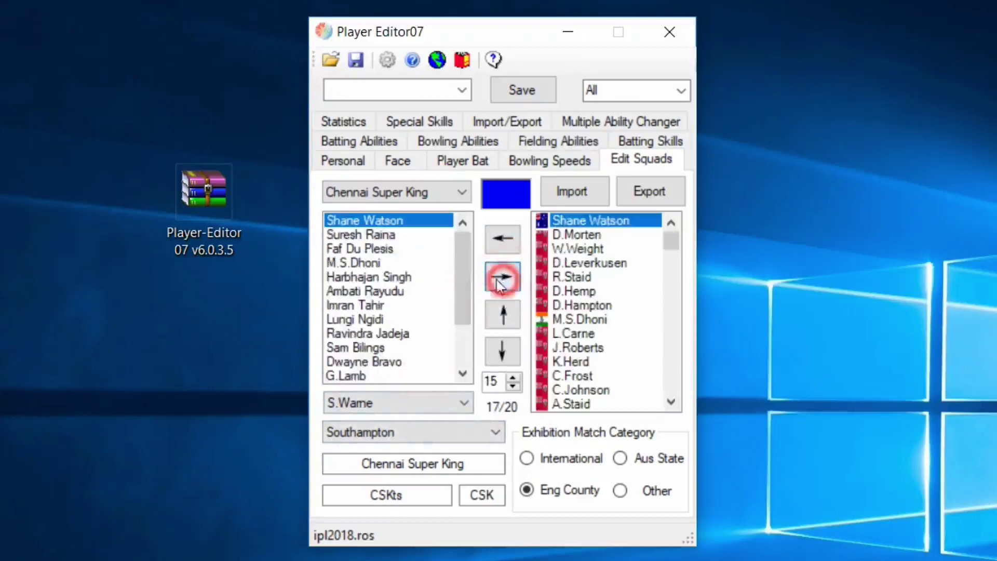
{"action": "left_click_drag", "start_coordinate": [462, 276], "coordinate": [455, 359]}
{"action": "left_click", "coordinate": [415, 376]}
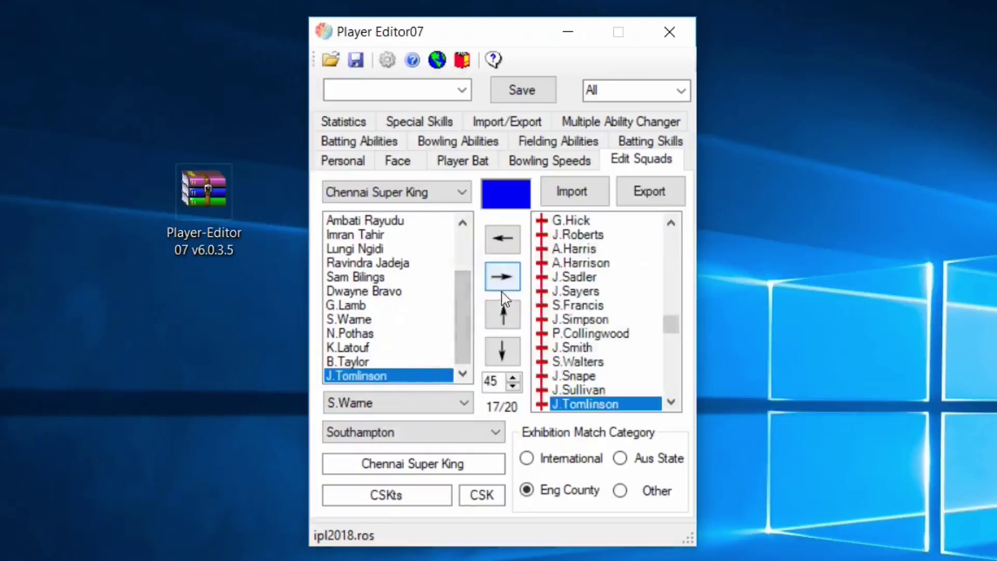
{"action": "left_click", "coordinate": [502, 276]}
Remove B.Taylor, K.Latouf and N.Pothas from the Chennai Super King squad.
{"action": "left_click_drag", "start_coordinate": [466, 317], "coordinate": [462, 363]}
{"action": "left_click", "coordinate": [416, 376]}
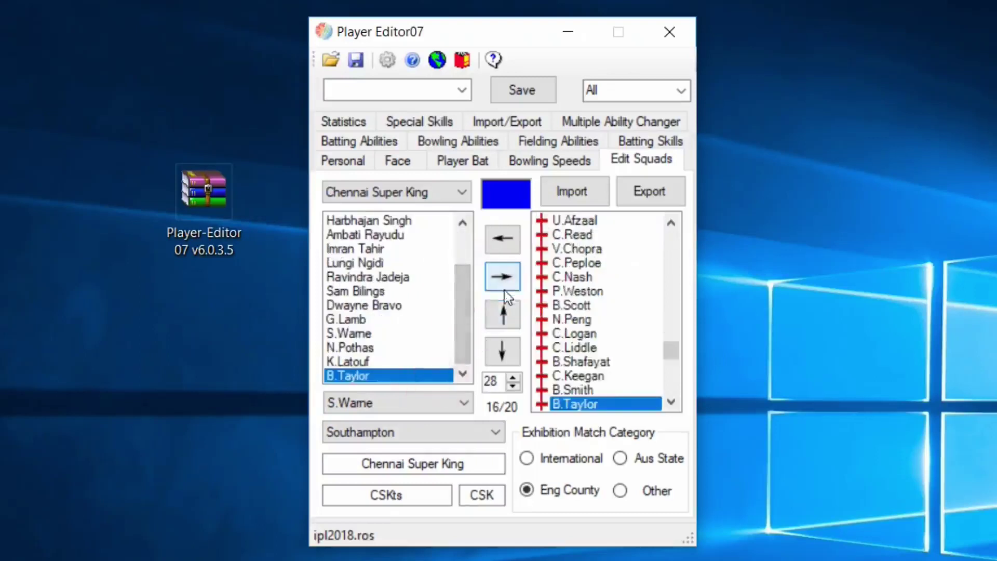
{"action": "left_click", "coordinate": [502, 276]}
{"action": "left_click_drag", "start_coordinate": [462, 285], "coordinate": [451, 363]}
{"action": "left_click", "coordinate": [415, 375]}
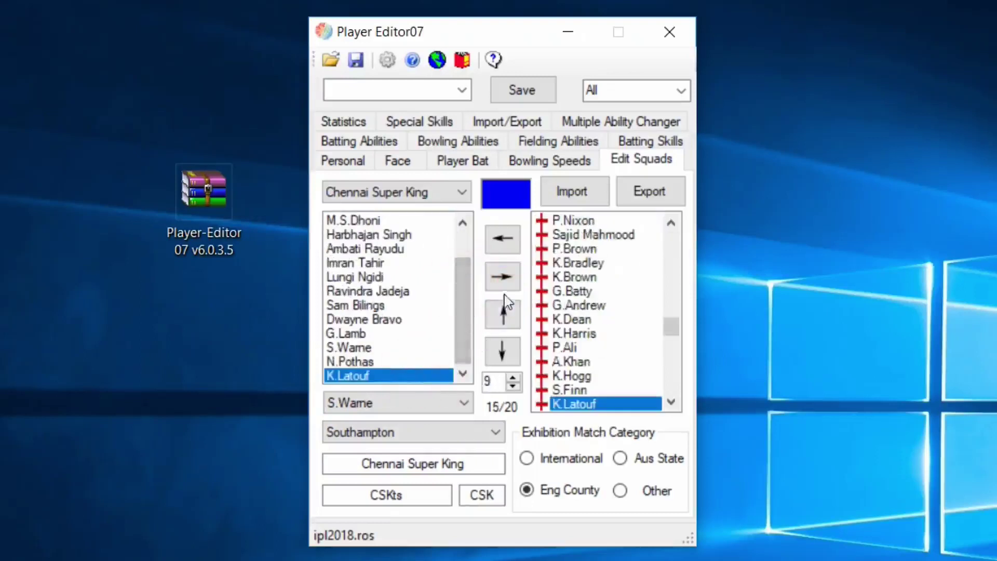
{"action": "left_click", "coordinate": [503, 277]}
{"action": "mouse_move", "coordinate": [462, 283]}
{"action": "left_mouse_down"}
{"action": "mouse_move", "coordinate": [460, 303]}
{"action": "mouse_move", "coordinate": [457, 294]}
{"action": "left_mouse_up"}
{"action": "left_click", "coordinate": [424, 376]}
{"action": "left_click", "coordinate": [502, 276]}
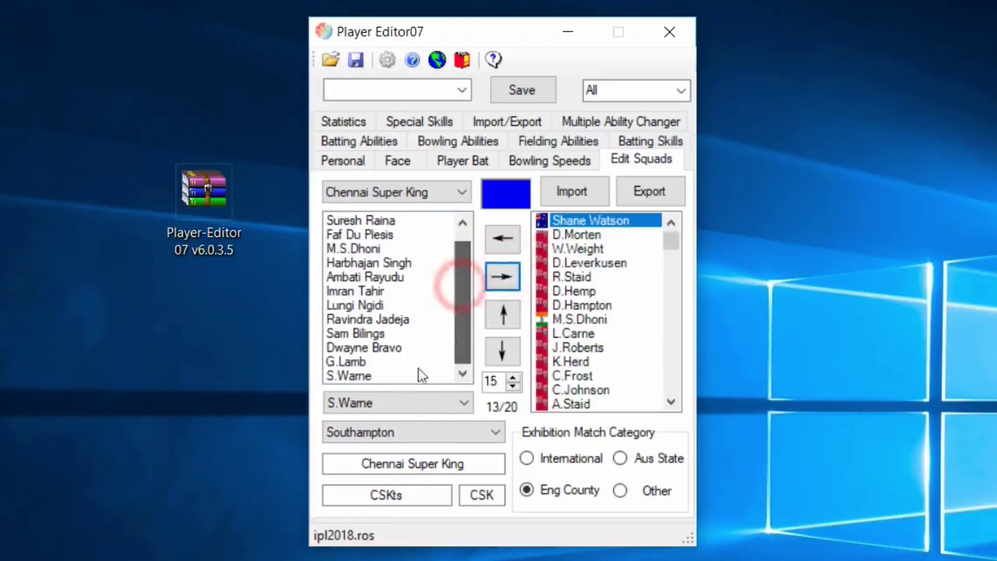
Remove S.Warne and G.Lamb from the Chennai Super King squad, keeping only the eleven IPL players.
{"action": "left_click", "coordinate": [416, 361]}
{"action": "left_click", "coordinate": [413, 376]}
{"action": "left_click", "coordinate": [514, 272]}
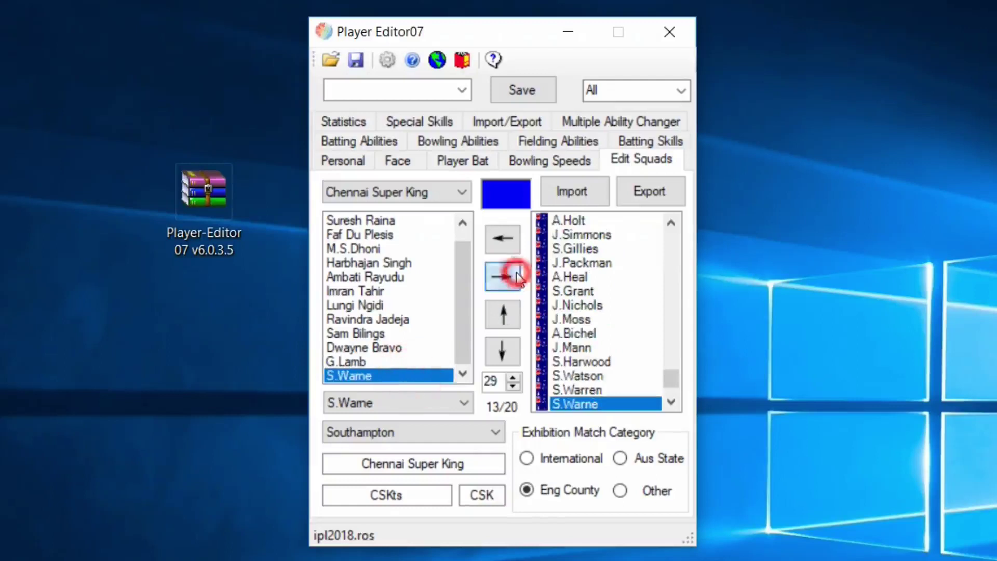
{"action": "left_click", "coordinate": [396, 364]}
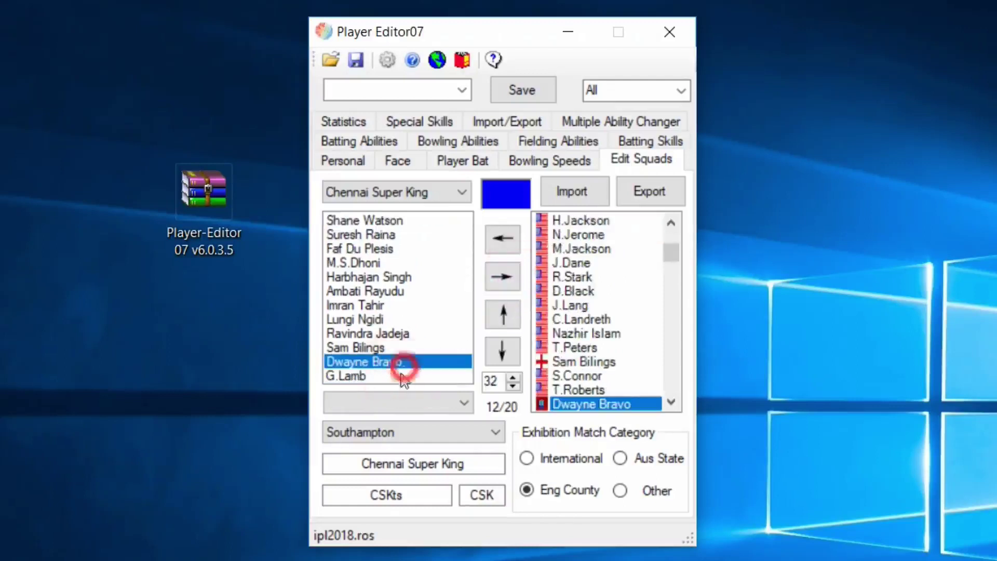
{"action": "left_click", "coordinate": [401, 377]}
{"action": "left_click", "coordinate": [500, 276]}
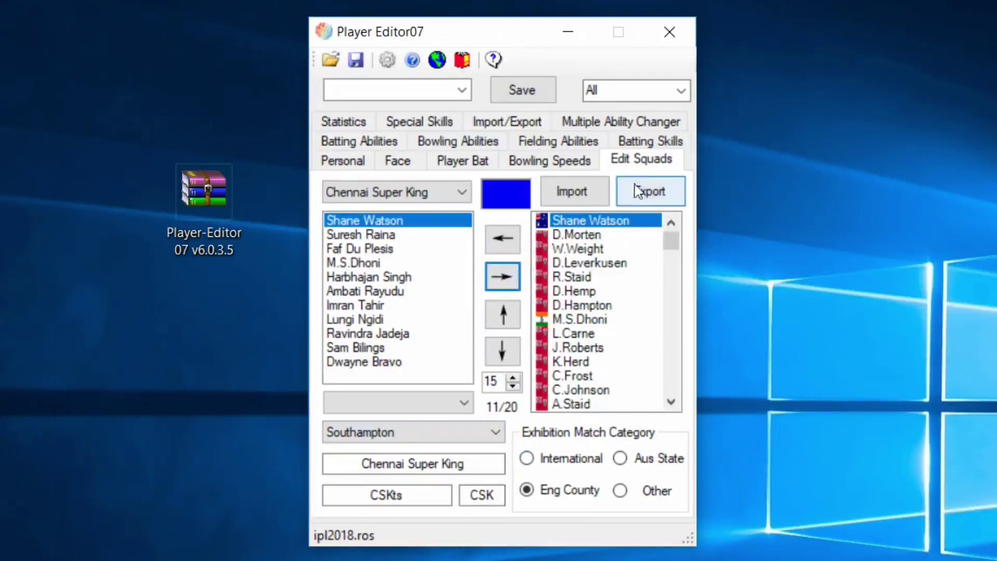
Filter the available players to Zimbabwe, fill Chennai Super King up to 20 places with the unnamed player, and save.
{"action": "left_click", "coordinate": [680, 91]}
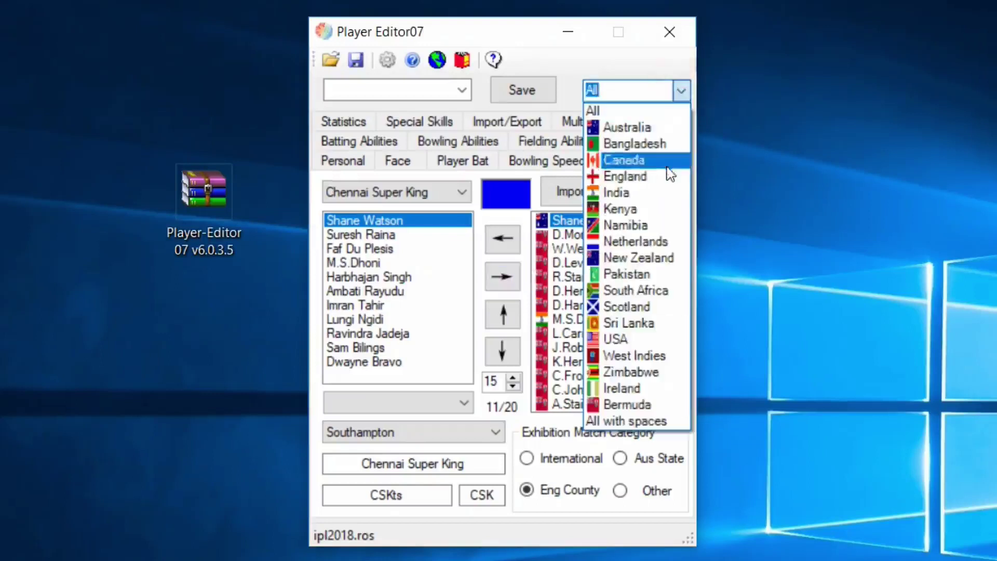
{"action": "key", "text": "Escape"}
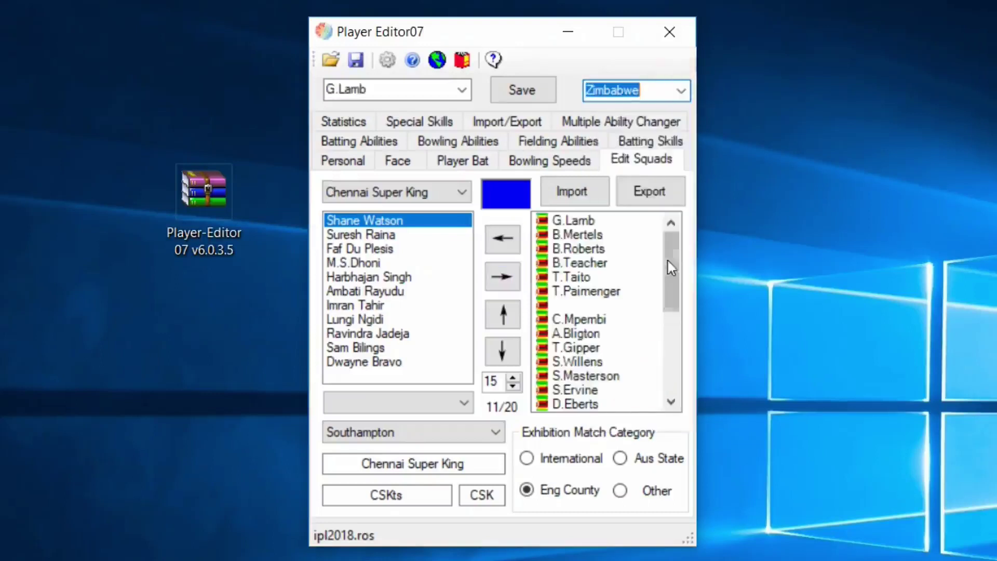
{"action": "left_click", "coordinate": [597, 305]}
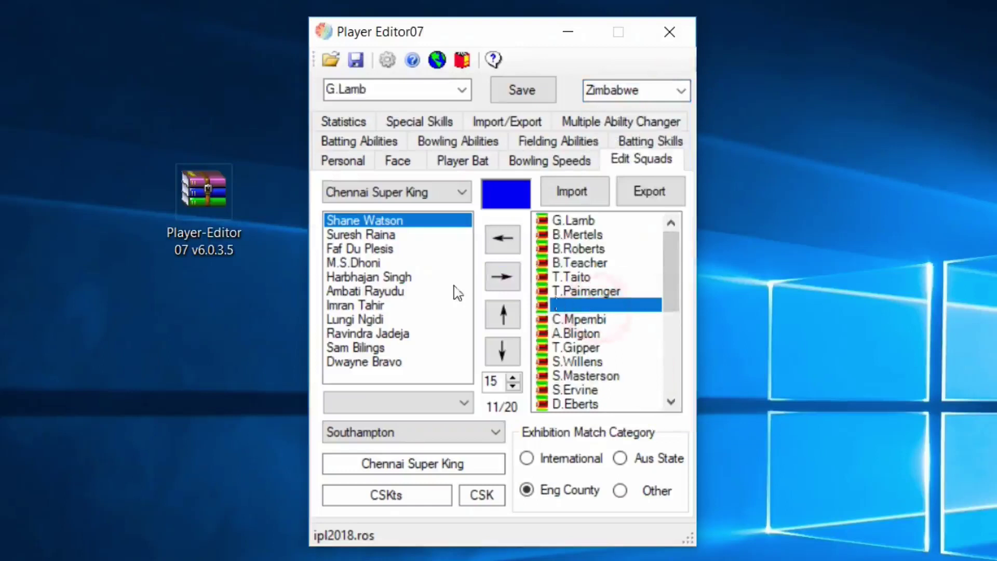
{"action": "left_click", "coordinate": [507, 239]}
{"action": "left_click", "coordinate": [508, 239]}
{"action": "left_click", "coordinate": [508, 239]}
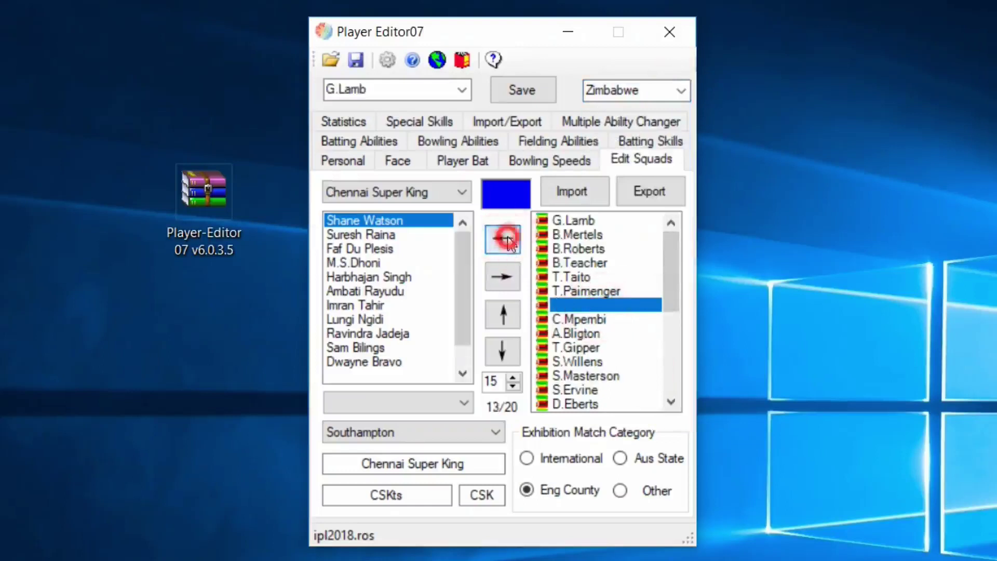
{"action": "left_click", "coordinate": [508, 240]}
{"action": "left_click", "coordinate": [508, 239]}
{"action": "left_click", "coordinate": [507, 240]}
{"action": "left_click", "coordinate": [507, 240]}
{"action": "left_click", "coordinate": [507, 240]}
{"action": "left_click", "coordinate": [508, 239]}
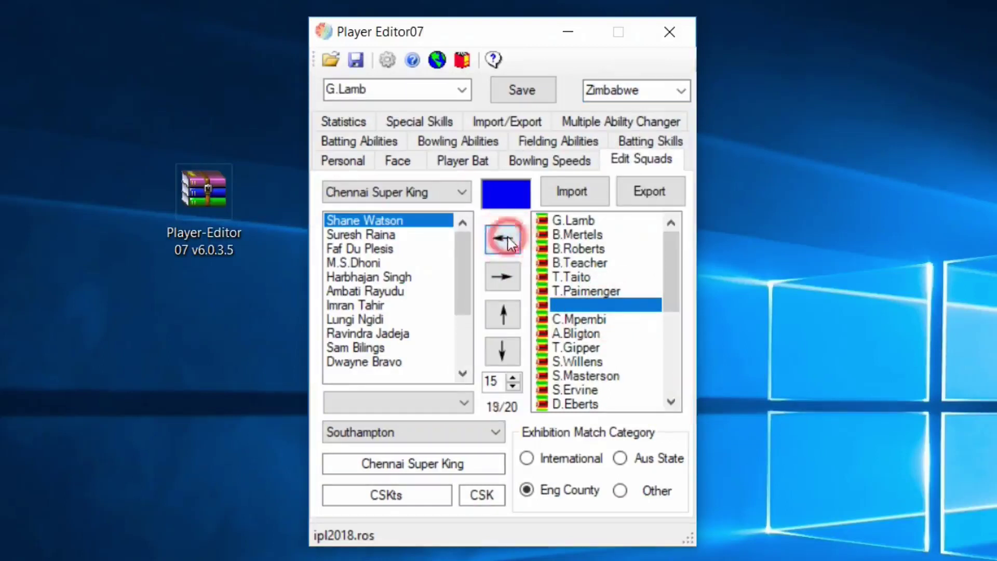
{"action": "left_click", "coordinate": [507, 240]}
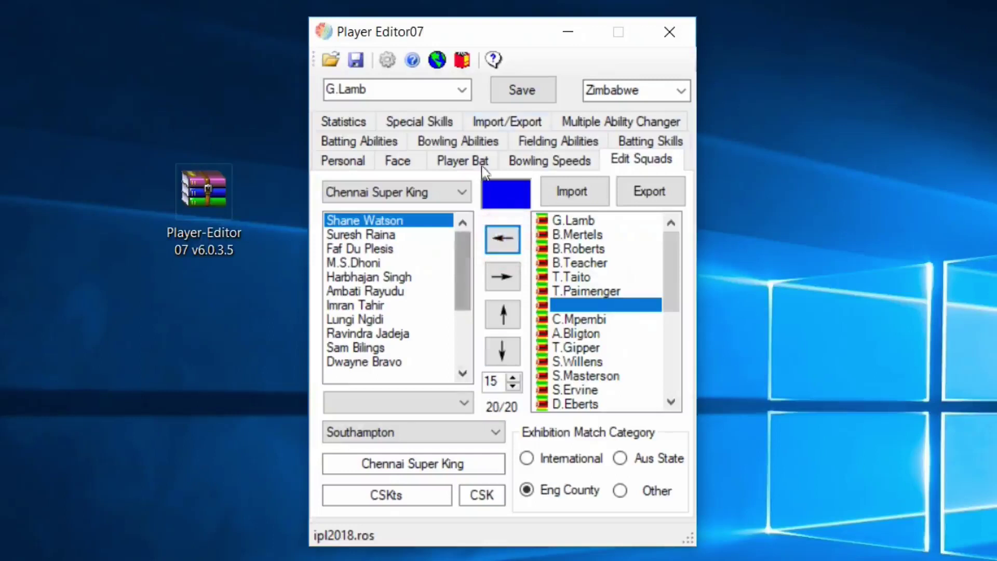
{"action": "left_click", "coordinate": [526, 89]}
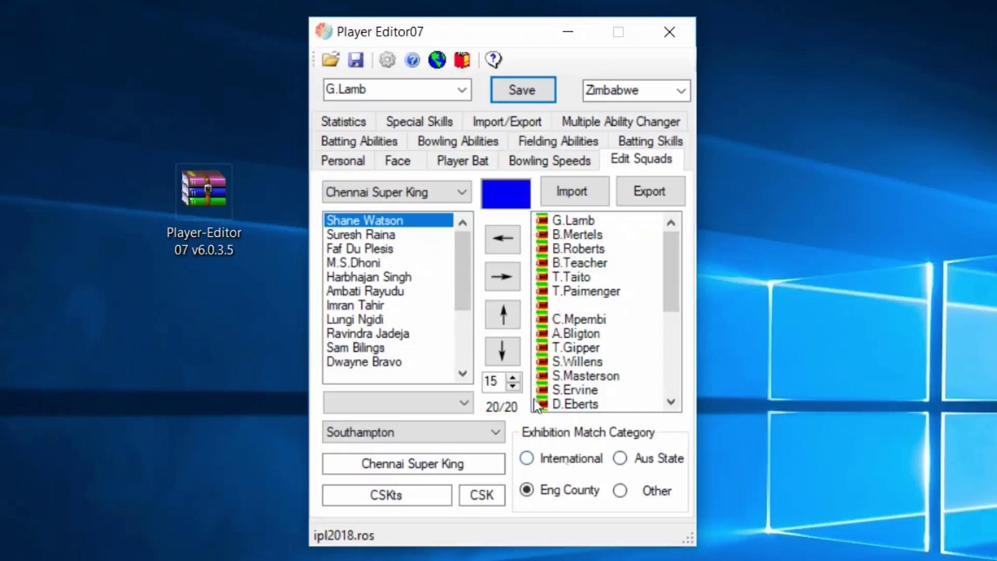
Set Shane Watson's shirt number to 17 and M.S.Dhoni's to 7, and save the Chennai Super King squad.
{"action": "left_click", "coordinate": [512, 380]}
{"action": "left_click", "coordinate": [512, 380]}
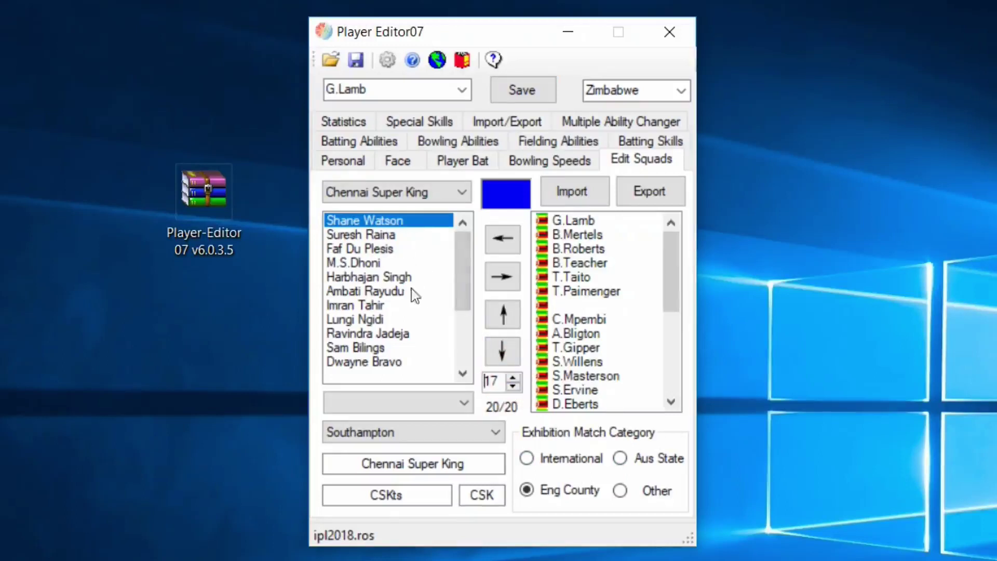
{"action": "left_click", "coordinate": [384, 262]}
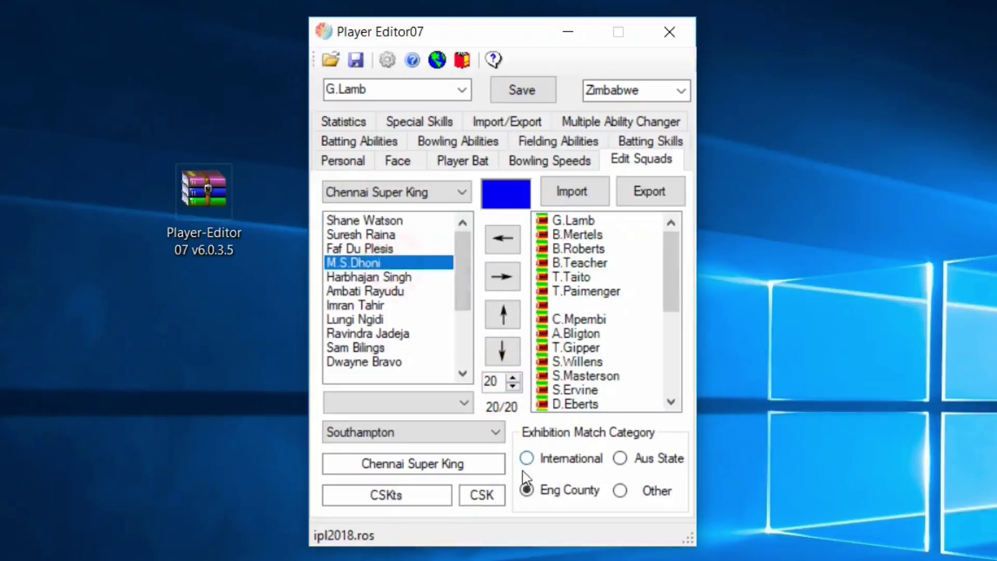
{"action": "left_click", "coordinate": [515, 390]}
{"action": "left_click", "coordinate": [514, 389]}
{"action": "left_click", "coordinate": [514, 390]}
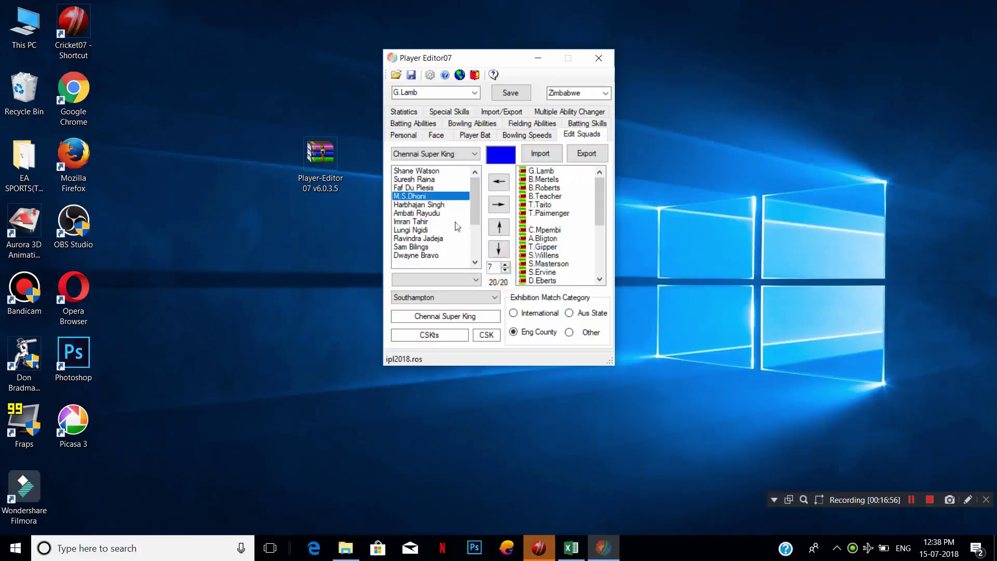
{"action": "left_click", "coordinate": [525, 92]}
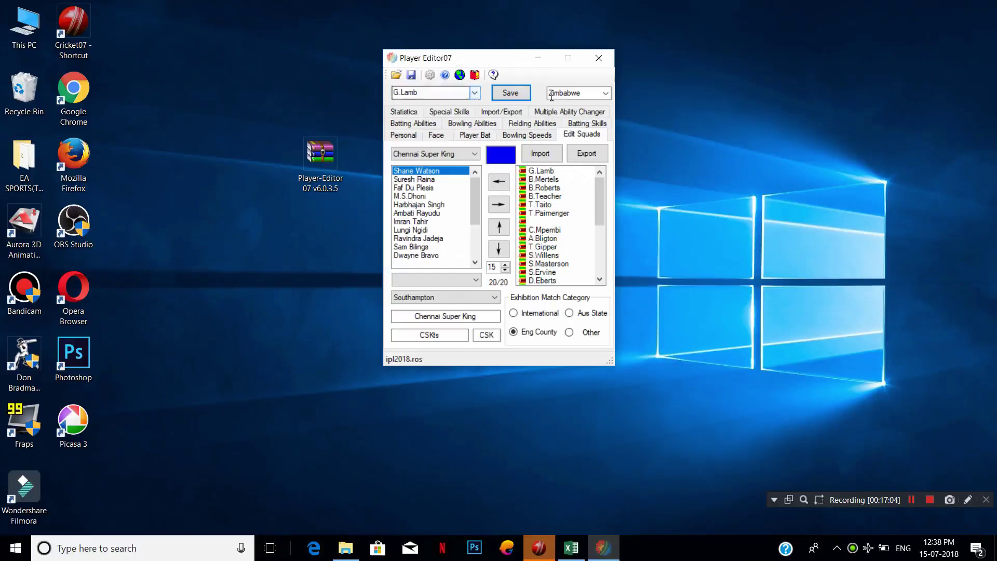
Open the Delhi Daredevils squad for viewing.
{"action": "left_click", "coordinate": [456, 154]}
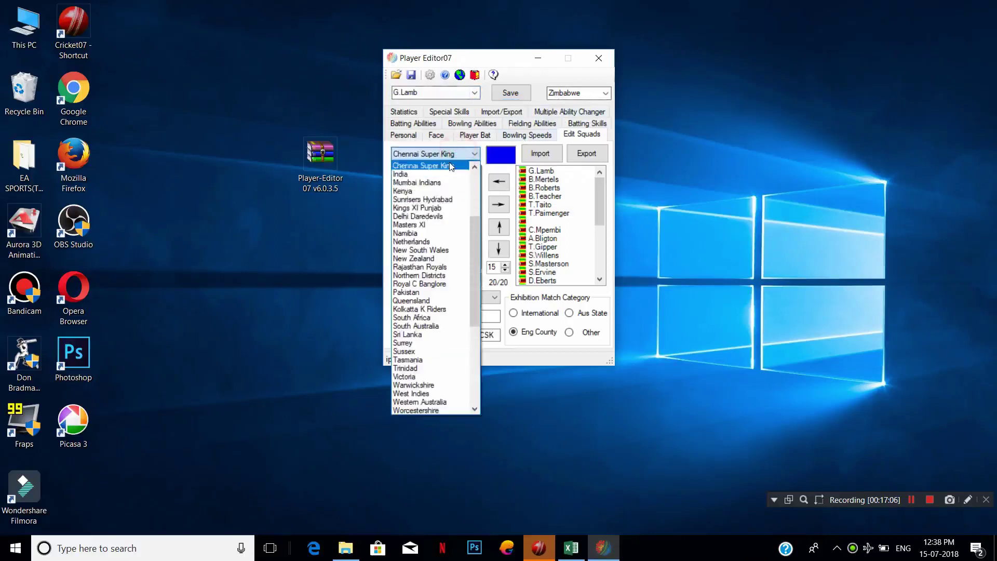
{"action": "left_click", "coordinate": [447, 217]}
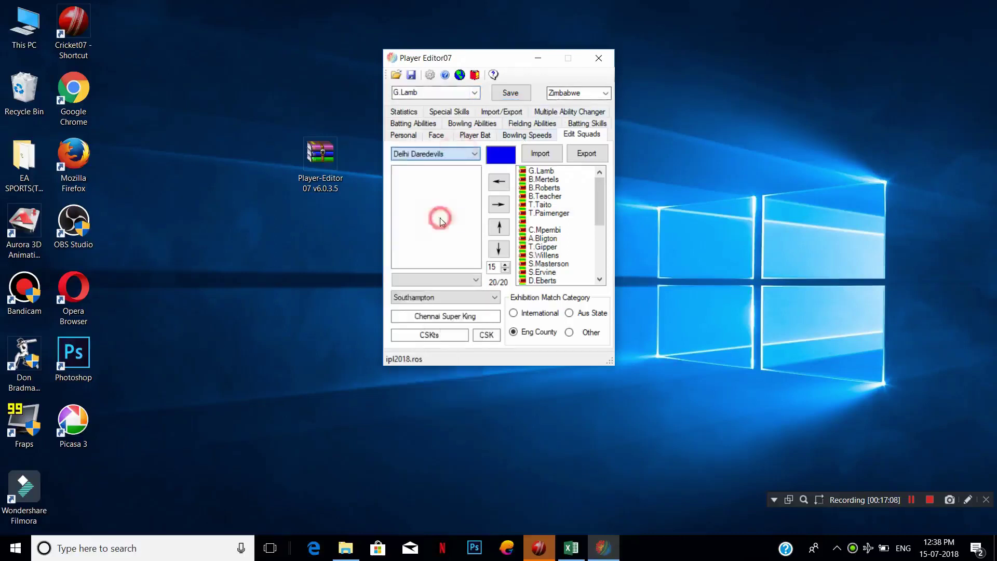
{"action": "left_click", "coordinate": [459, 159]}
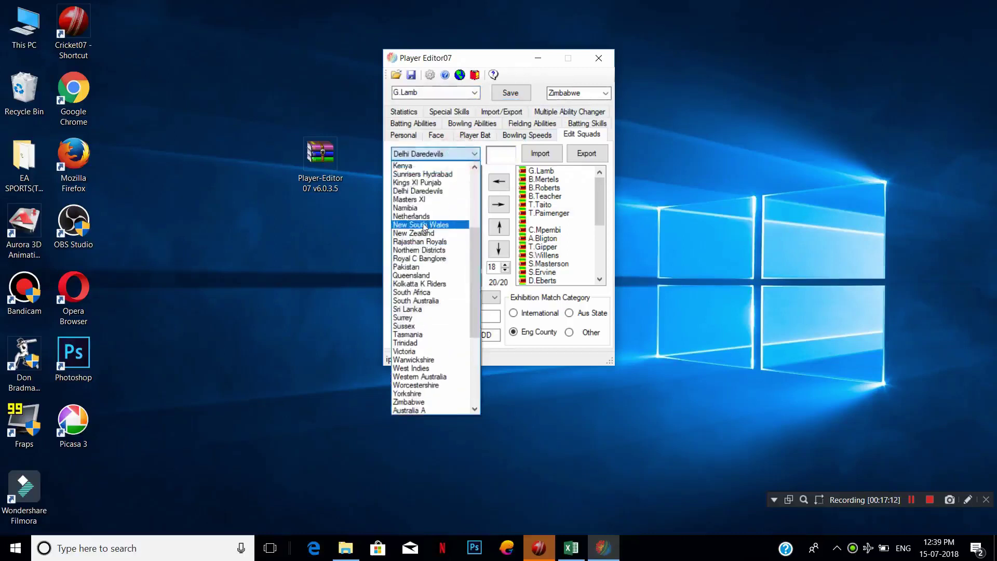
{"action": "left_click", "coordinate": [462, 156]}
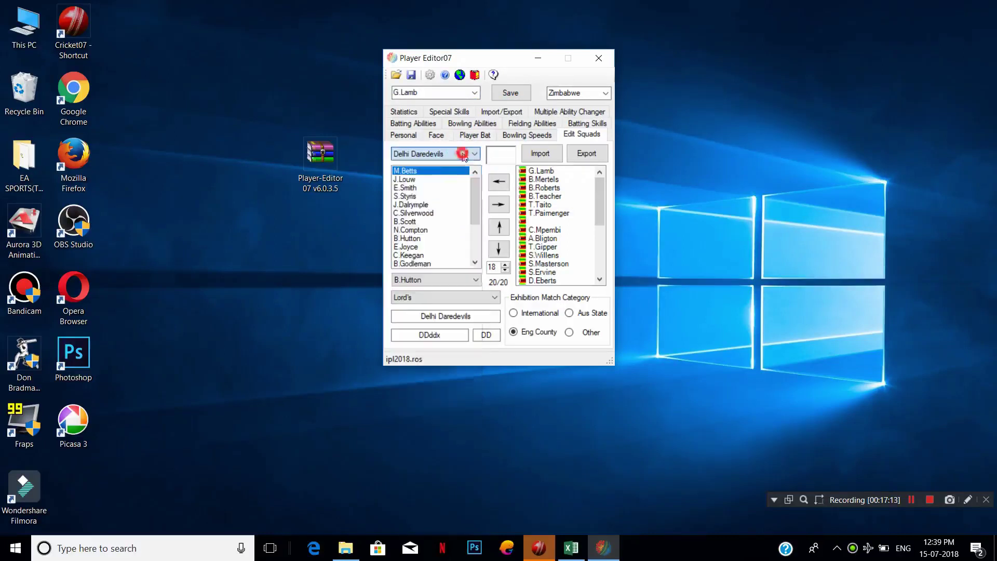
Close the player editor, switch to Cricket 07 and back out to the game's main menu.
{"action": "left_click", "coordinate": [598, 61]}
{"action": "left_click", "coordinate": [539, 549]}
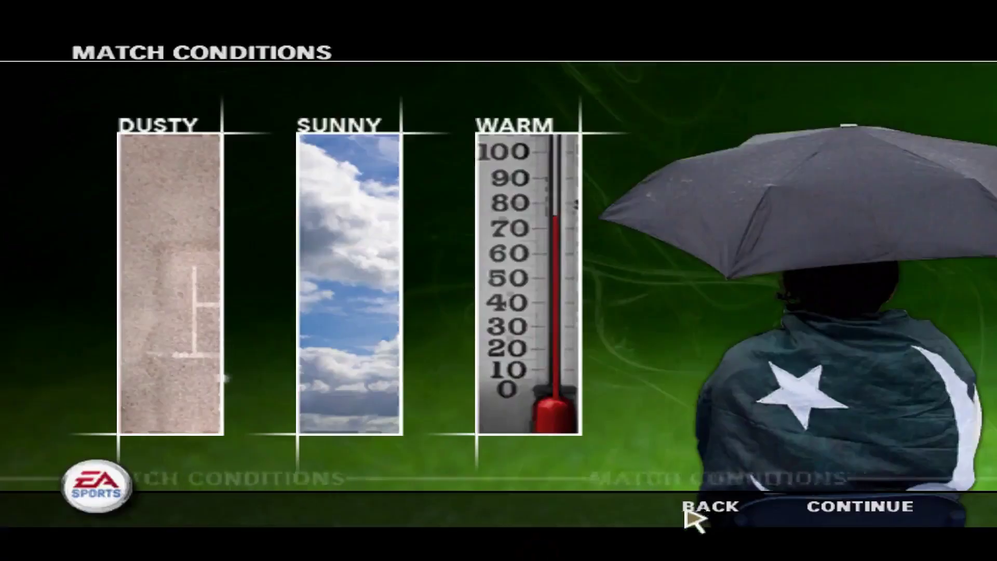
{"action": "left_click", "coordinate": [692, 513]}
{"action": "left_click", "coordinate": [692, 513]}
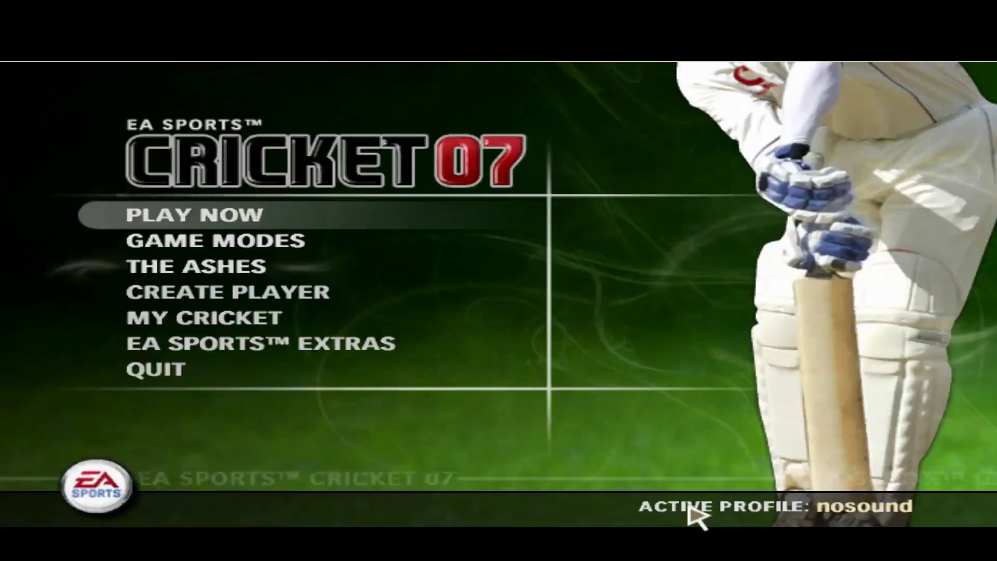
Load the saved ipl2018 roster in the game and return to the main menu.
{"action": "left_click", "coordinate": [263, 318]}
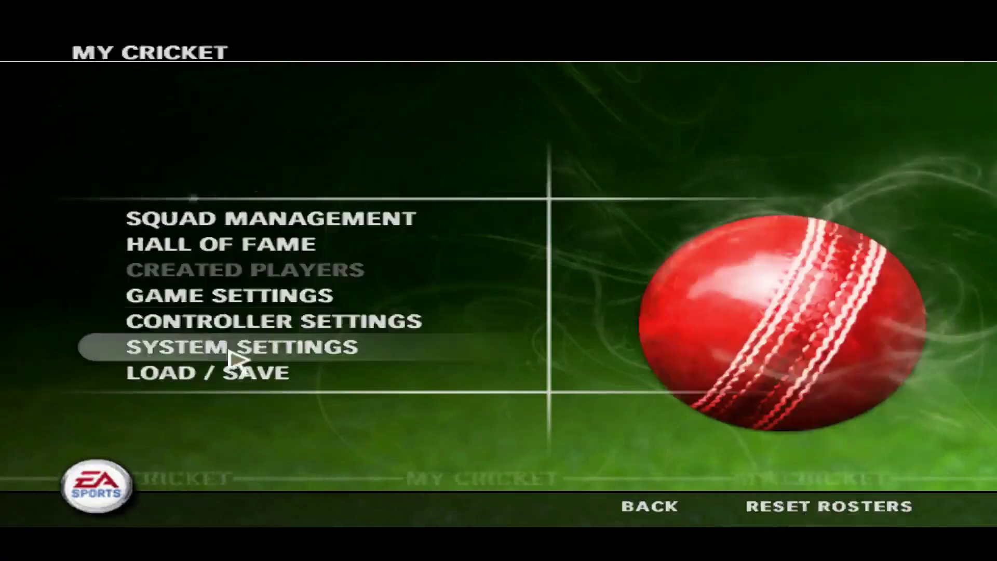
{"action": "left_click", "coordinate": [227, 348]}
{"action": "key", "text": "Escape"}
{"action": "left_click", "coordinate": [224, 373]}
{"action": "left_click", "coordinate": [270, 261]}
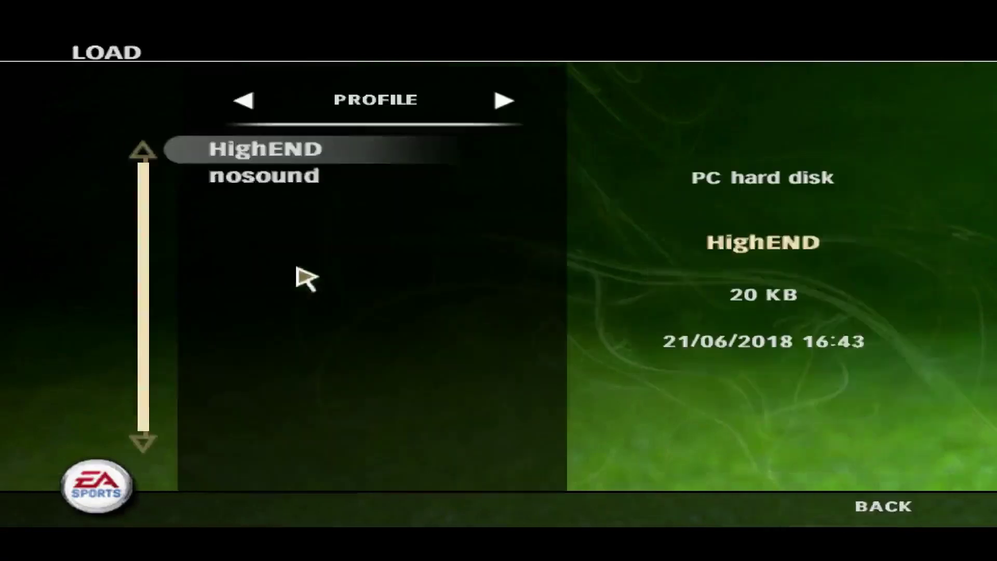
{"action": "left_click", "coordinate": [503, 100]}
{"action": "left_click", "coordinate": [306, 230]}
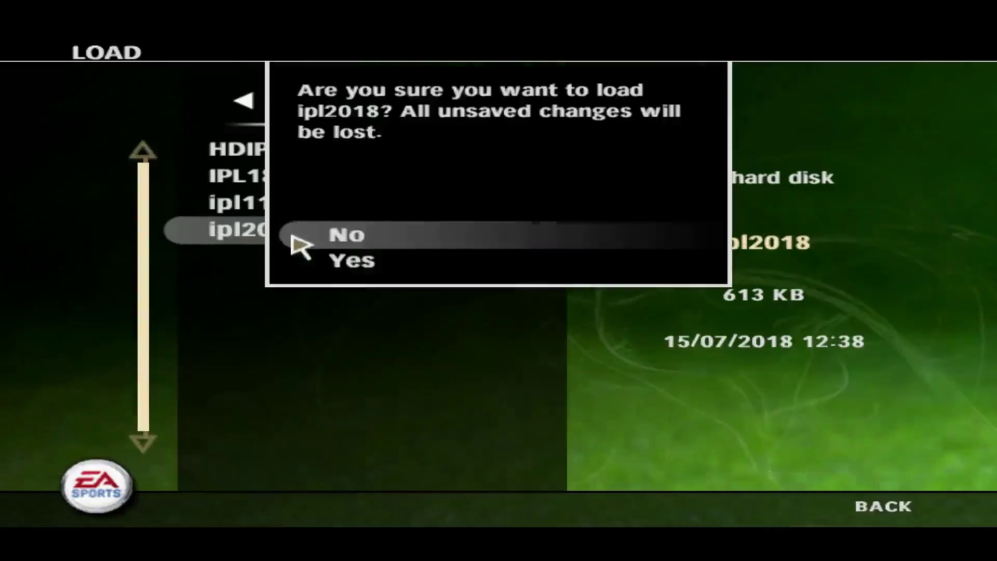
{"action": "left_click", "coordinate": [343, 257]}
{"action": "left_click", "coordinate": [358, 195]}
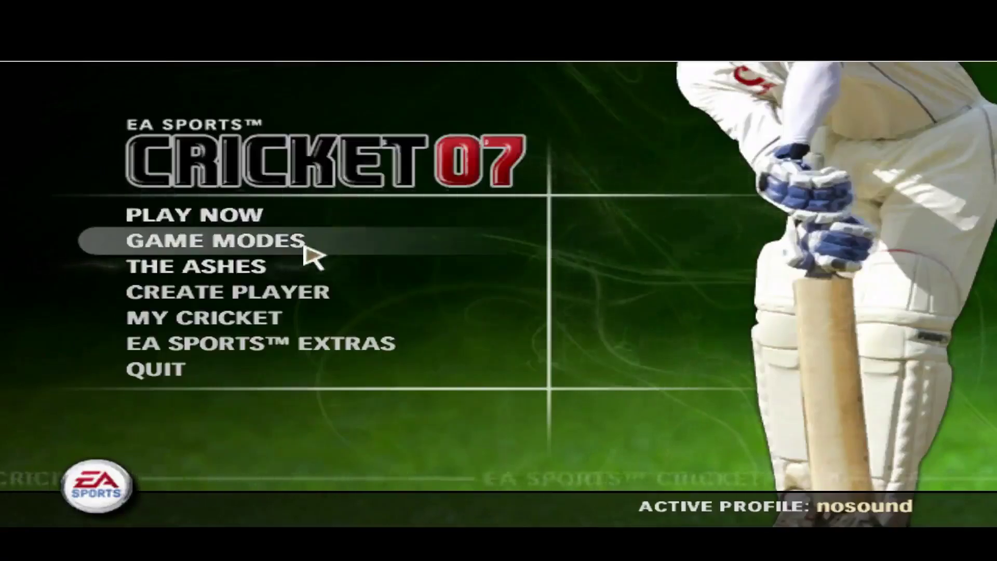
Set up a quick match between Australia and Chennai Super King at Melbourne and continue to Chennai's player selections.
{"action": "left_click", "coordinate": [266, 225]}
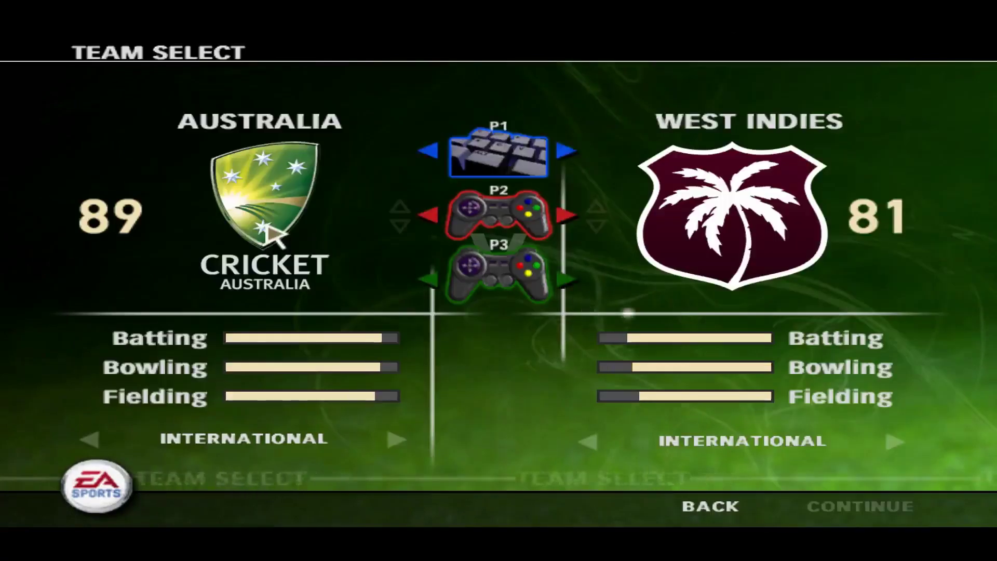
{"action": "left_click", "coordinate": [592, 447]}
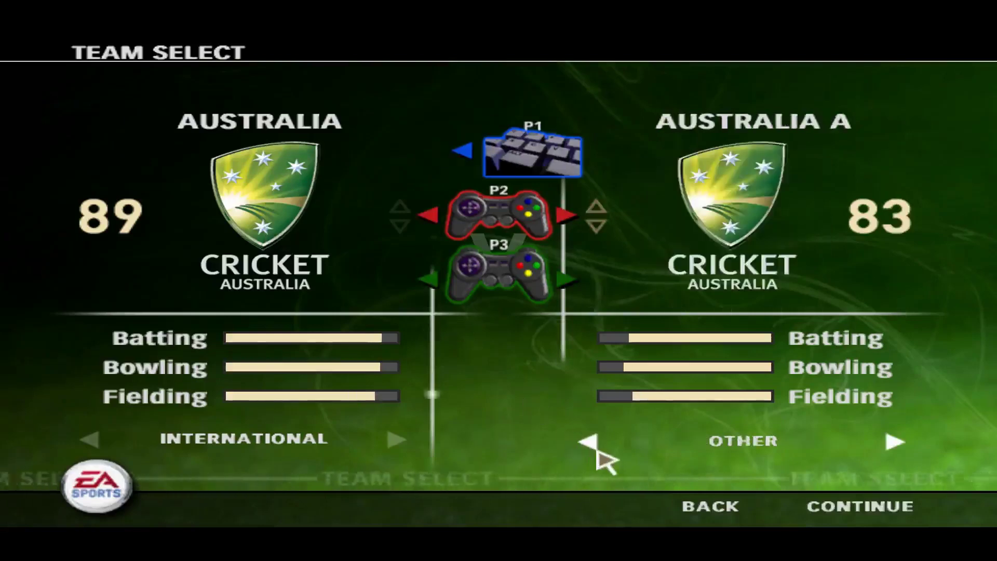
{"action": "left_click", "coordinate": [592, 448]}
{"action": "left_click", "coordinate": [849, 524]}
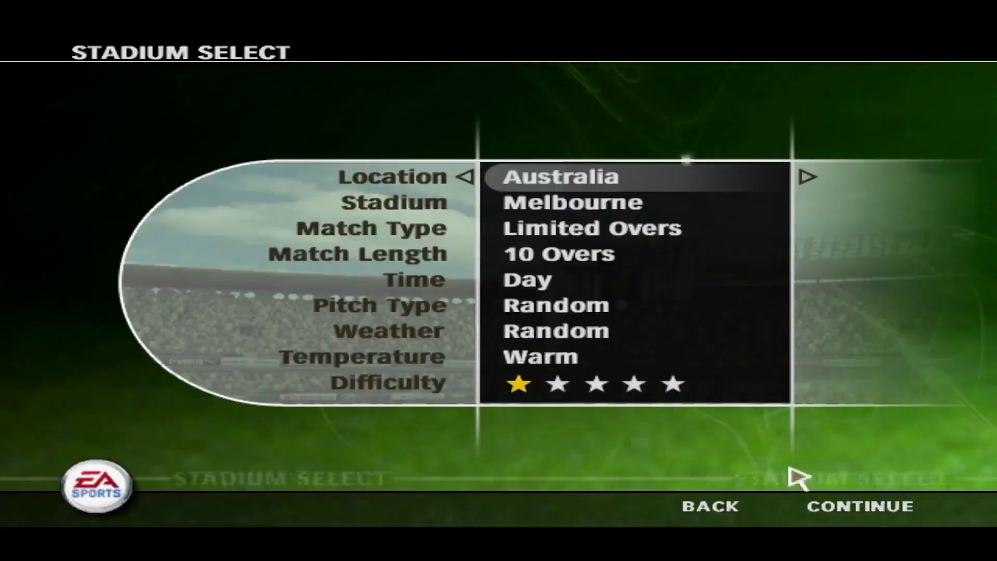
{"action": "left_click", "coordinate": [877, 527]}
{"action": "left_click", "coordinate": [877, 527]}
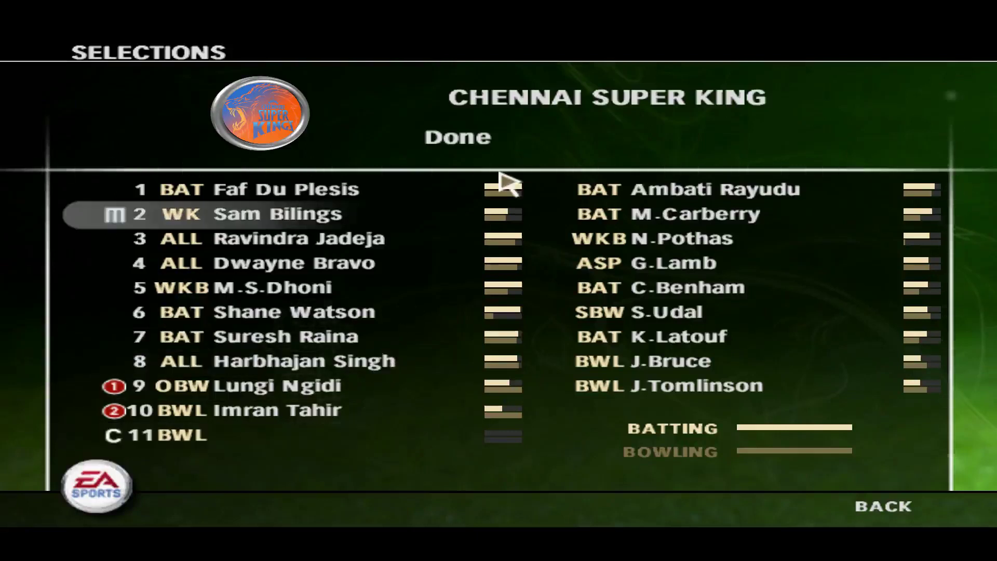
{"action": "key", "text": "super"}
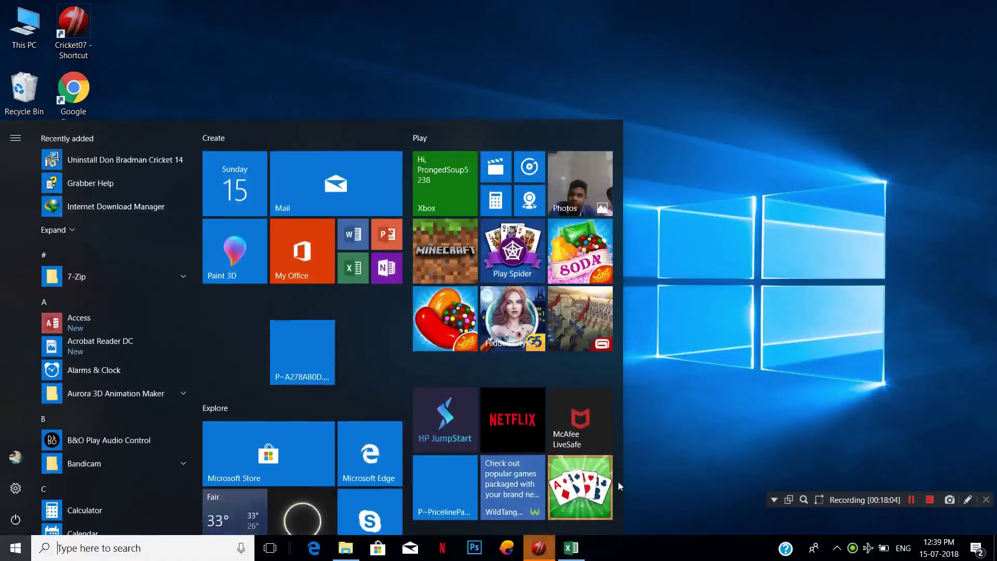
{"action": "left_click", "coordinate": [539, 547]}
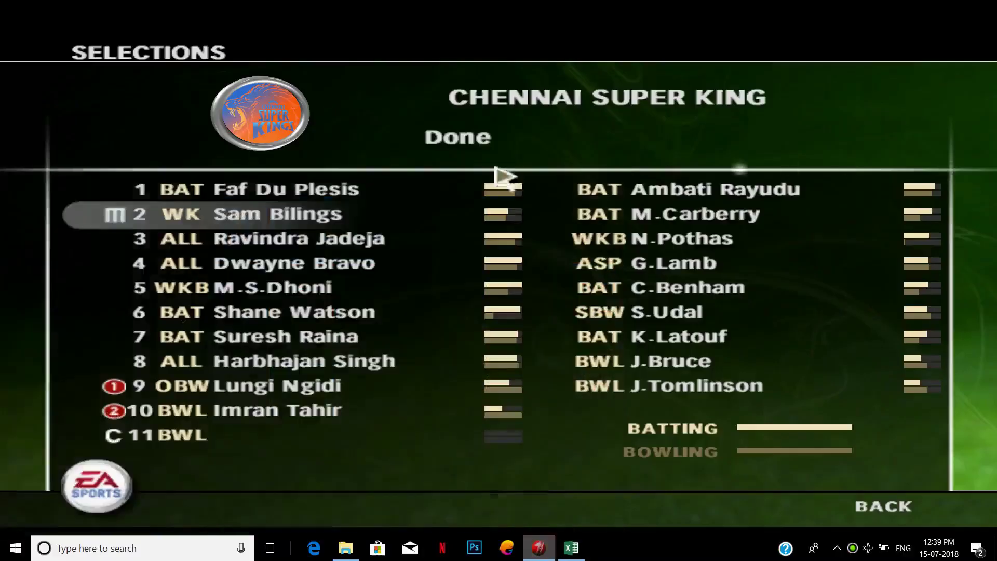